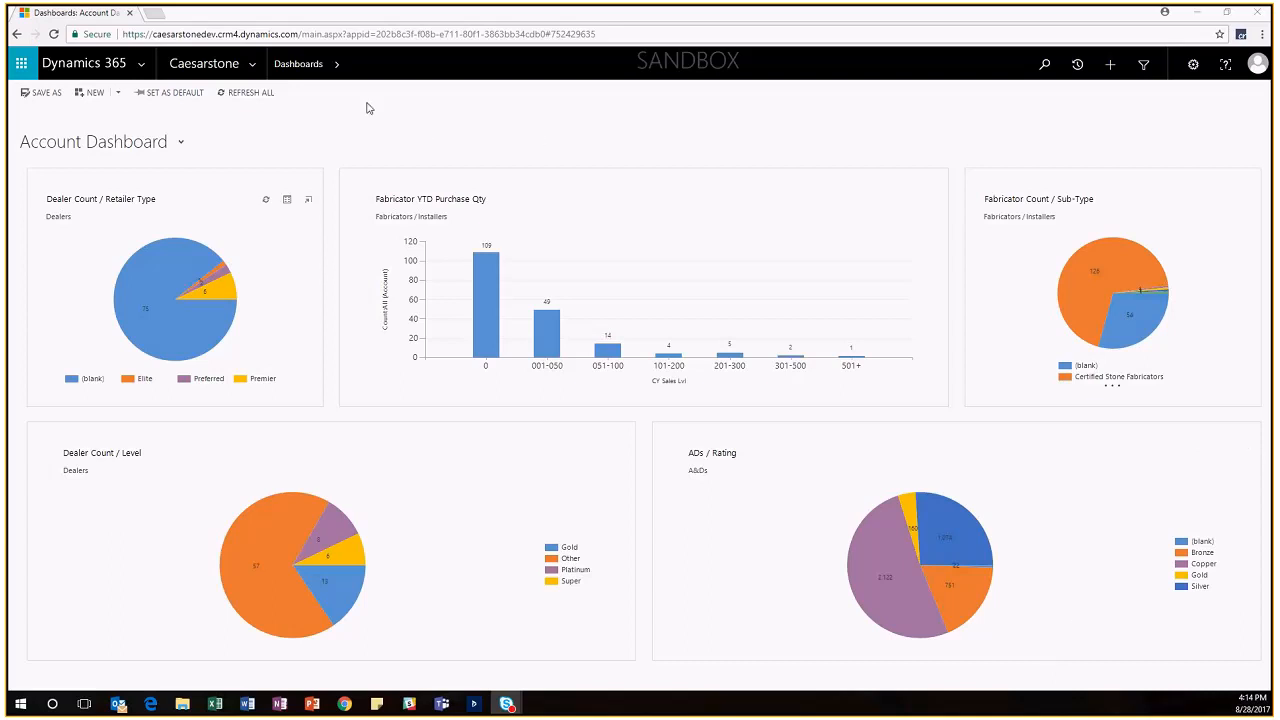
Switch to the Project Dashboard and return to the Account Dashboard
{"action": "left_click", "coordinate": [177, 144]}
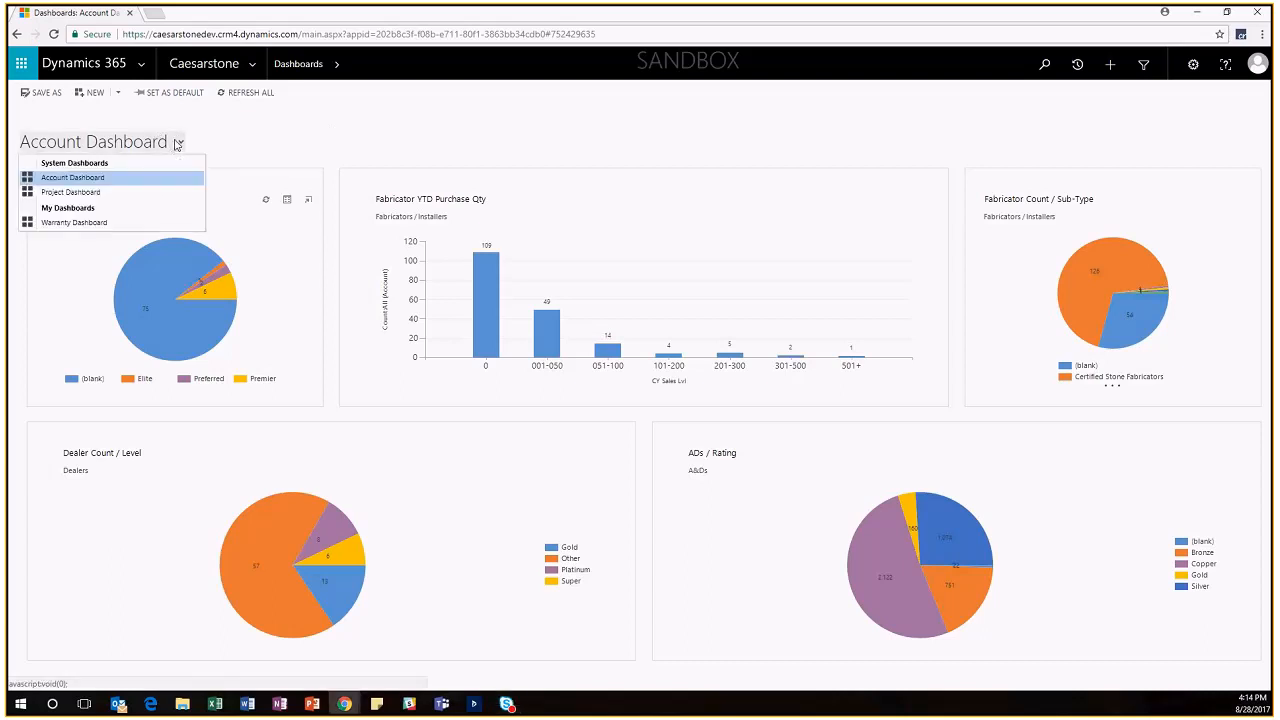
{"action": "left_click", "coordinate": [80, 191]}
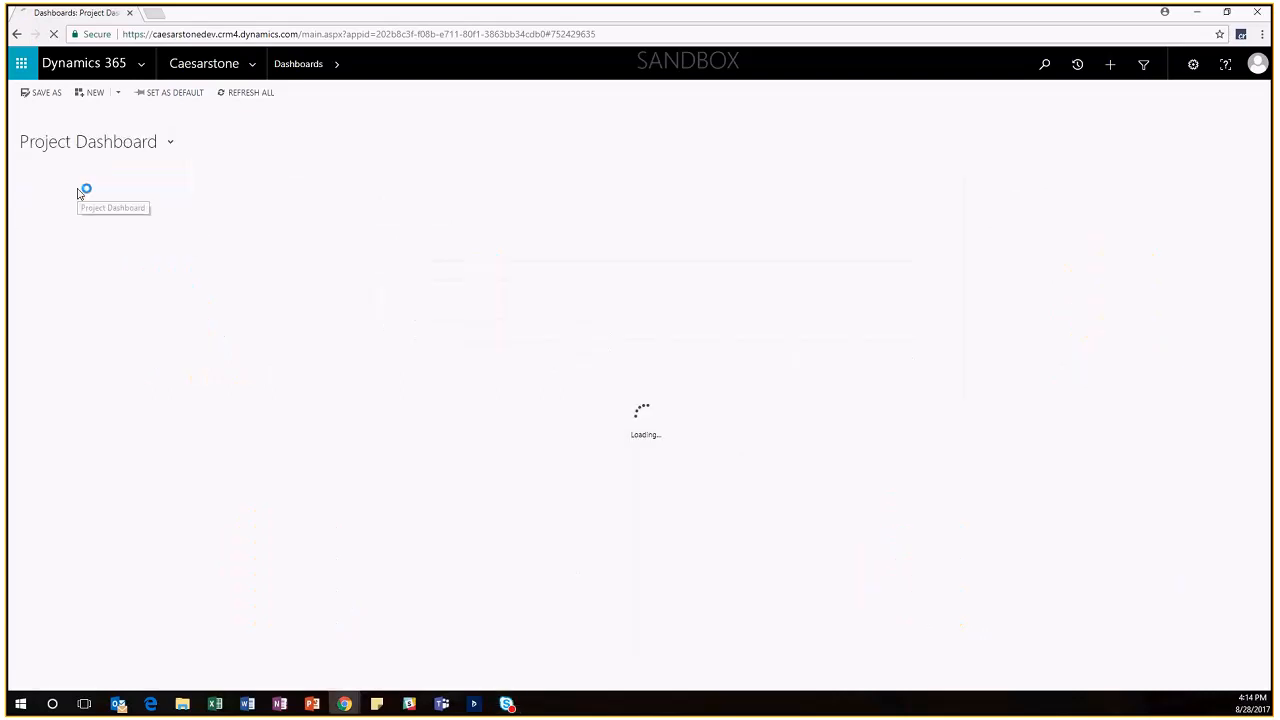
{"action": "left_click", "coordinate": [163, 146]}
{"action": "left_click", "coordinate": [86, 177]}
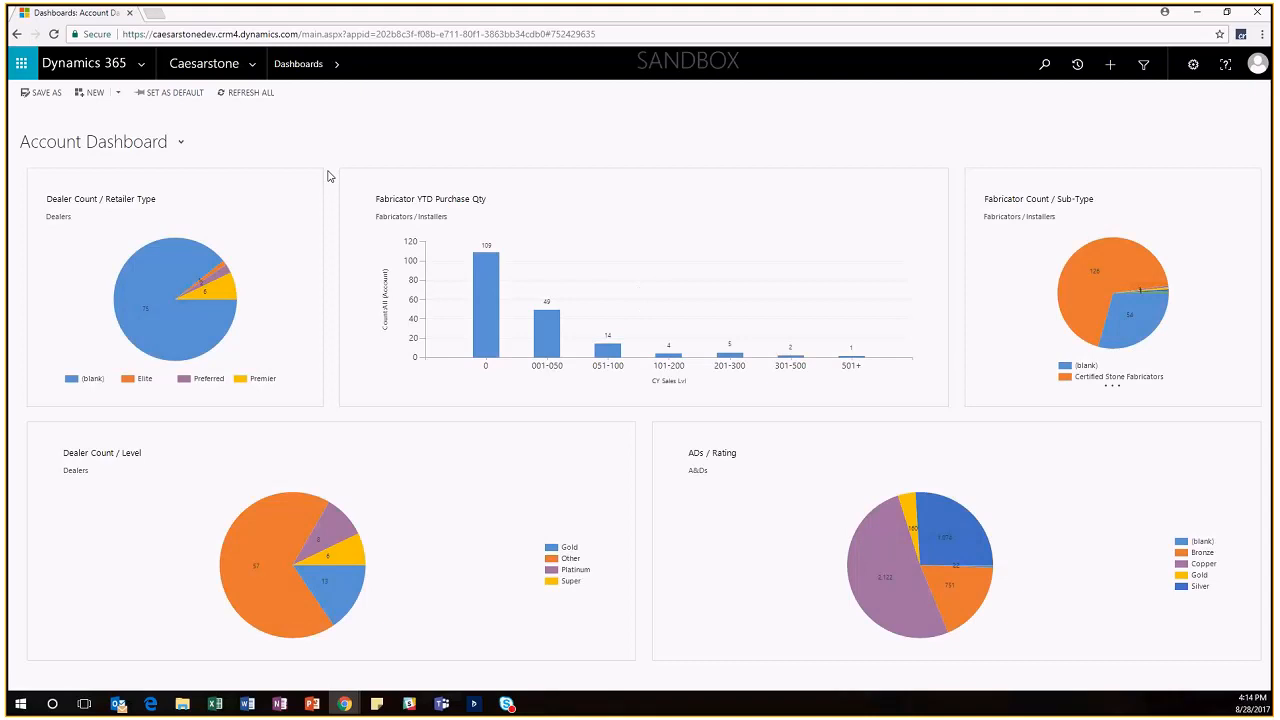
Examine the dealer retailer-type chart and the fabricator year-to-date purchase quantity chart on the Account Dashboard
{"action": "mouse_move", "coordinate": [170, 280]}
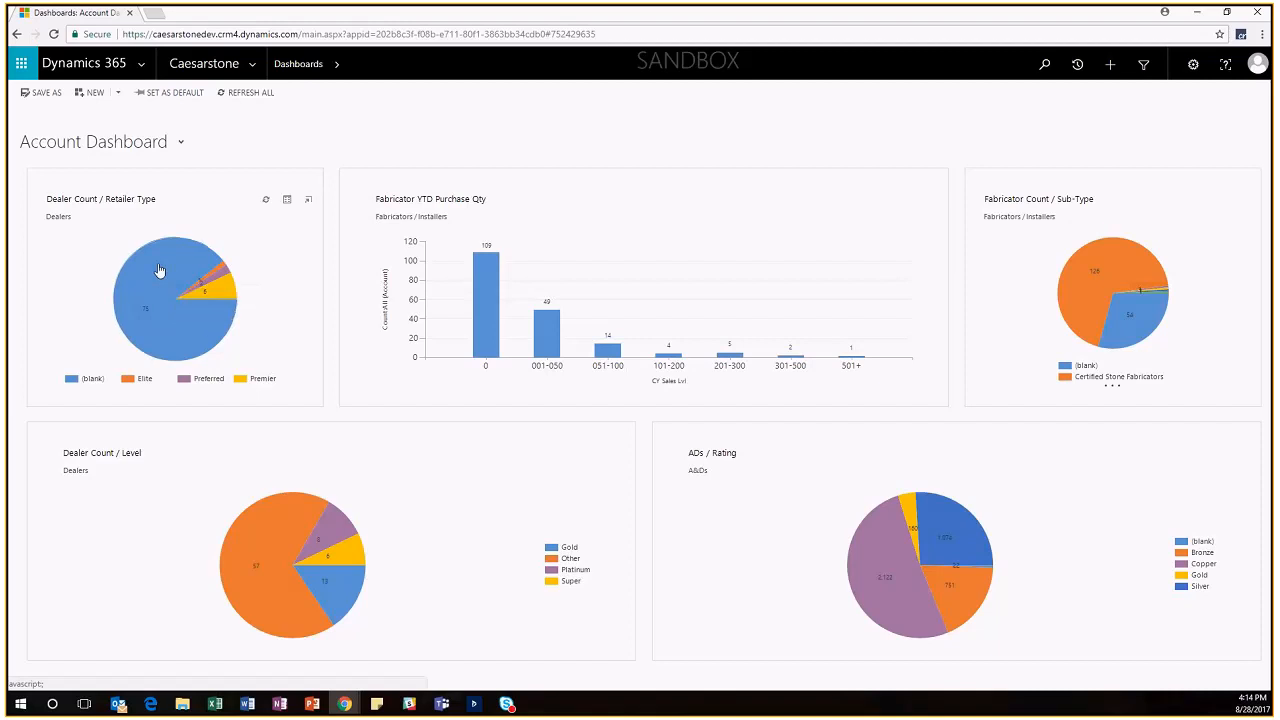
{"action": "left_click", "coordinate": [296, 263]}
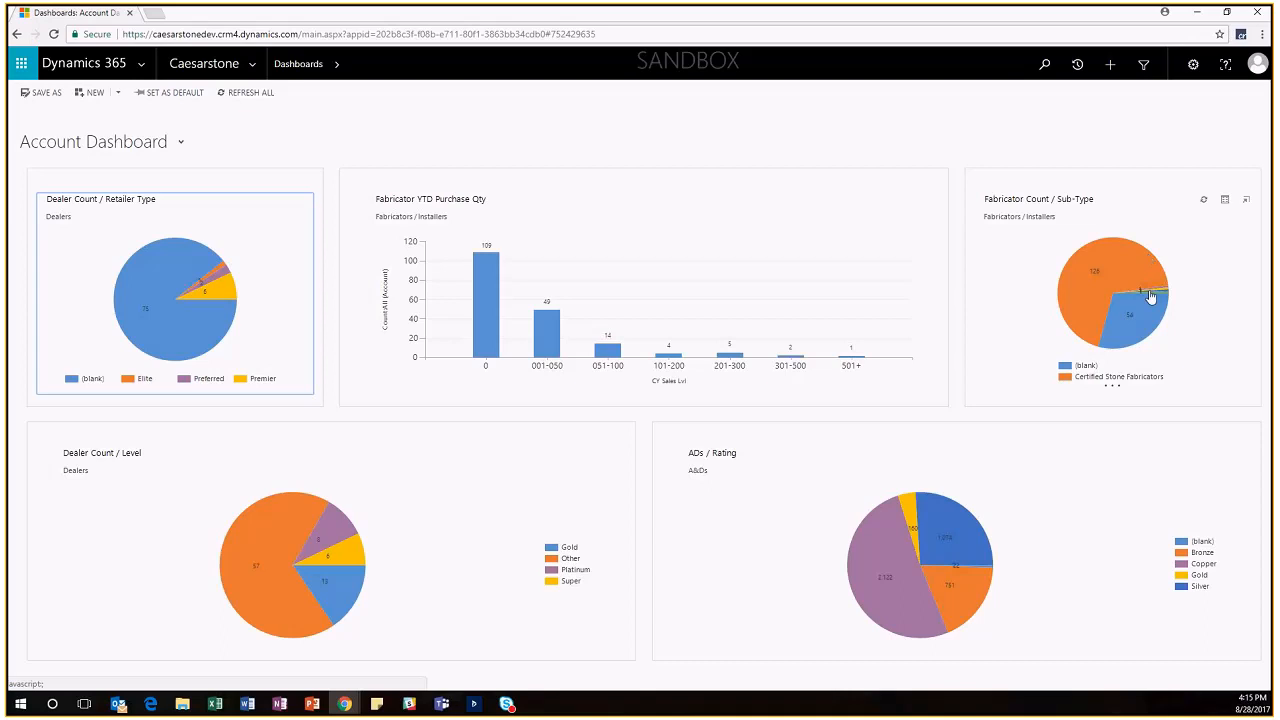
{"action": "mouse_move", "coordinate": [157, 327]}
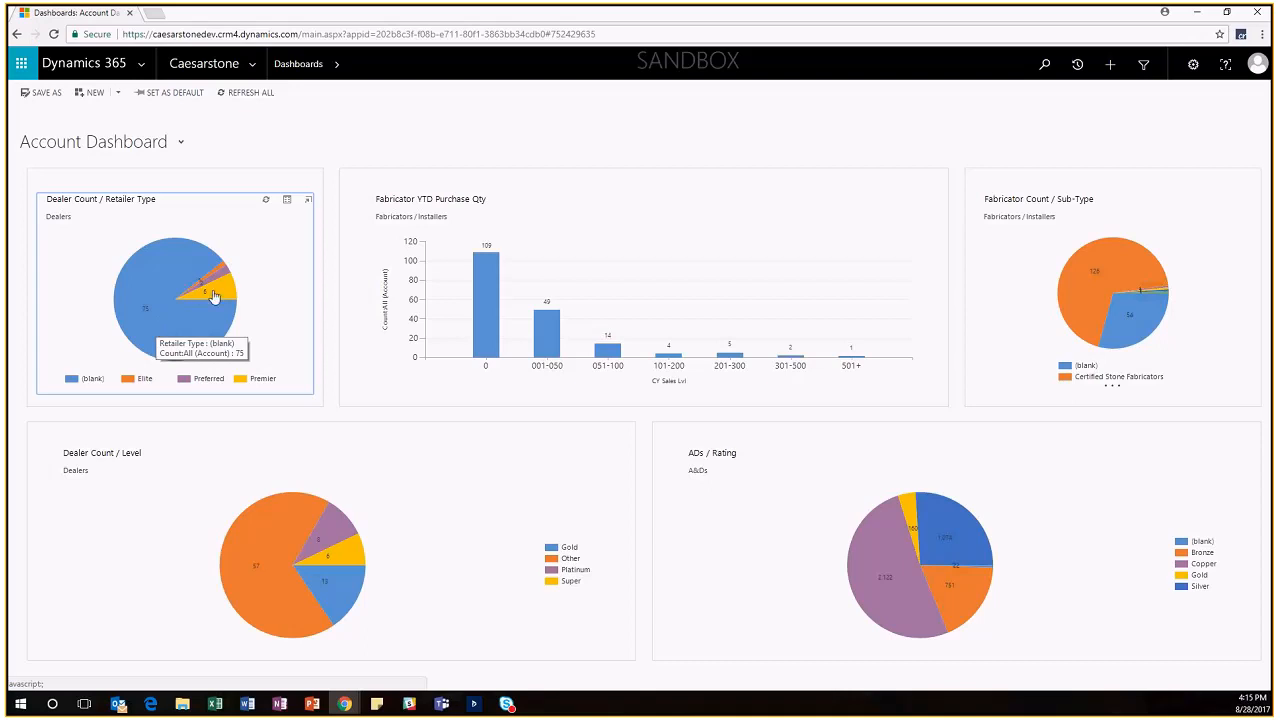
{"action": "mouse_move", "coordinate": [212, 292]}
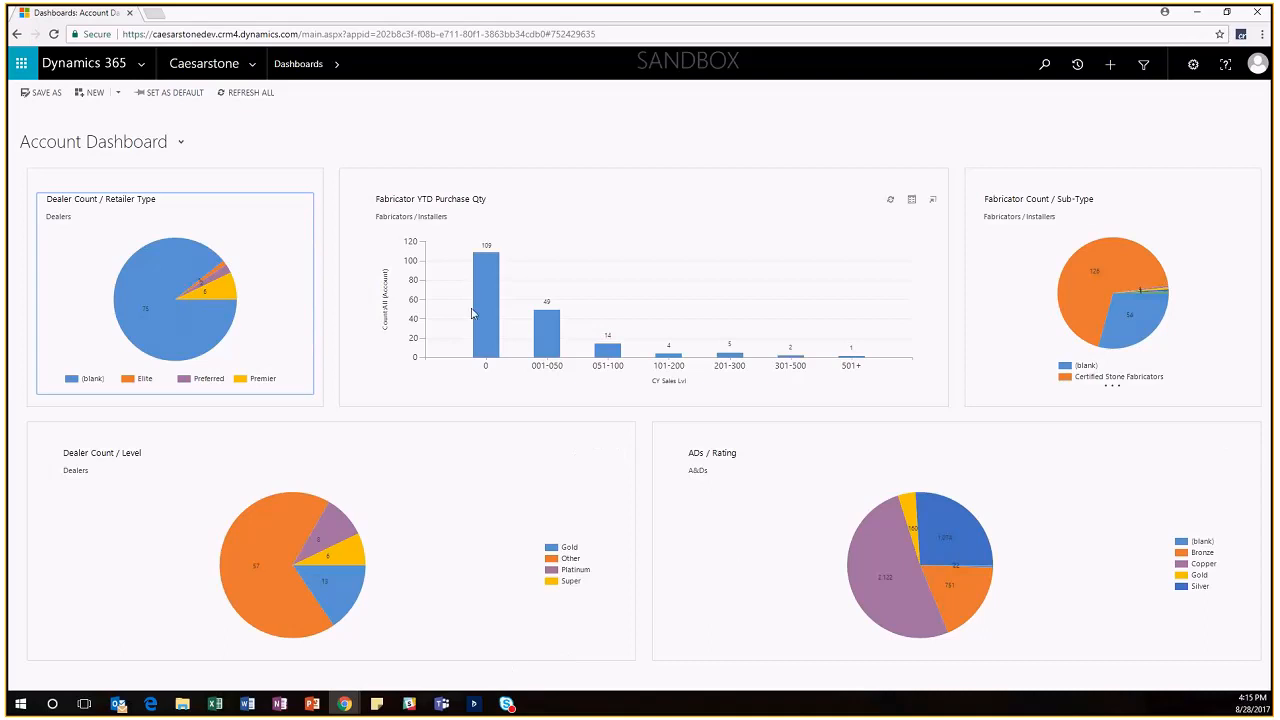
{"action": "mouse_move", "coordinate": [491, 316]}
Open the Project Dashboard and examine its project use sub-type and estimated revenue by opportunity stage charts
{"action": "left_click", "coordinate": [174, 145]}
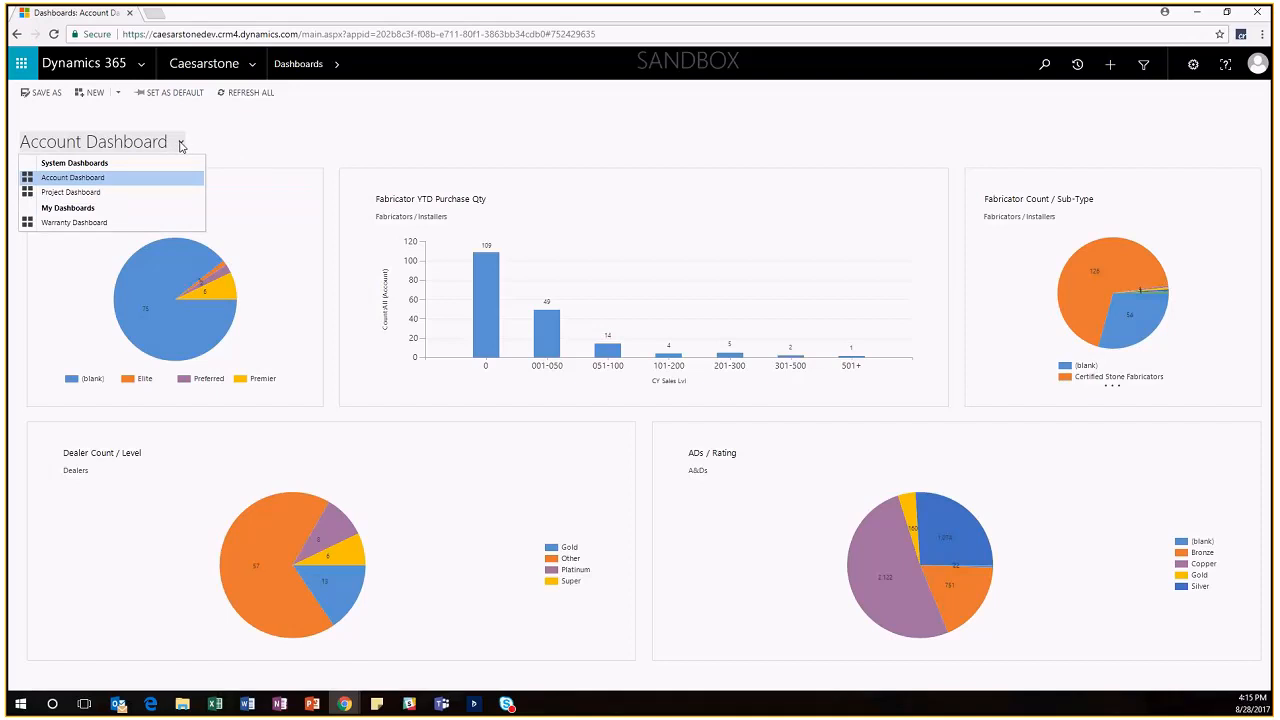
{"action": "left_click", "coordinate": [75, 193]}
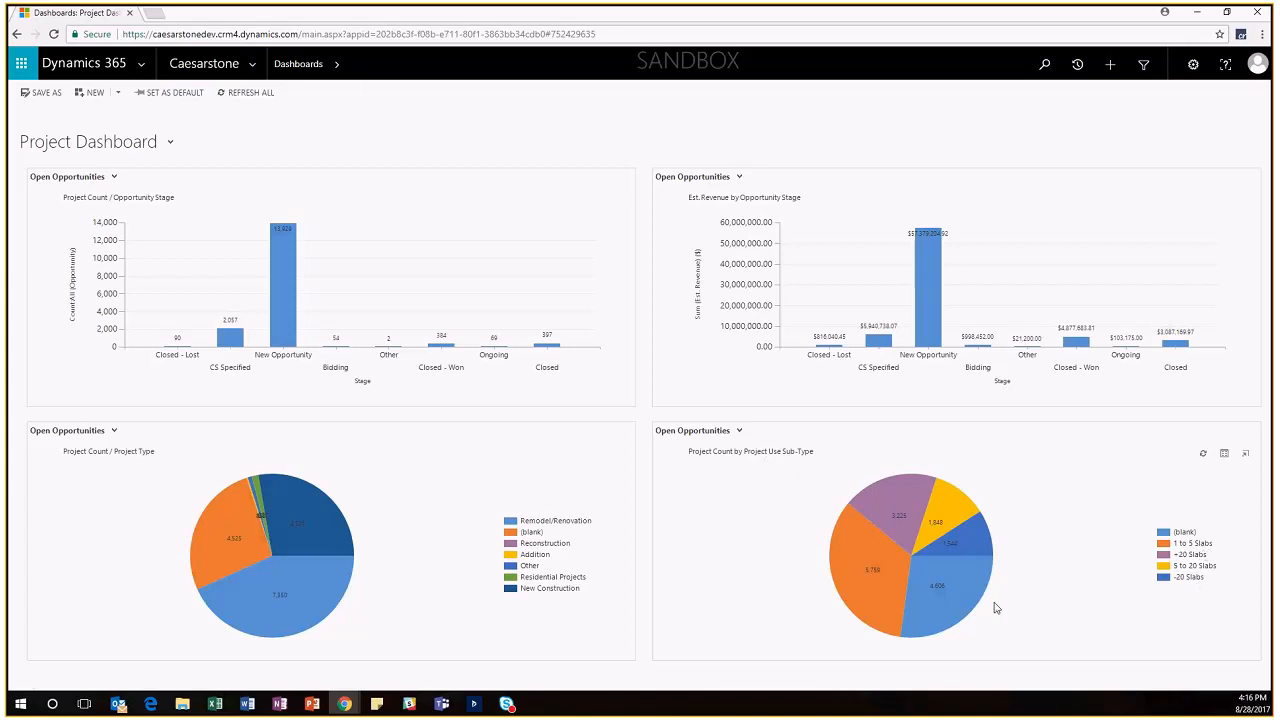
{"action": "mouse_move", "coordinate": [959, 588]}
{"action": "mouse_move", "coordinate": [934, 244]}
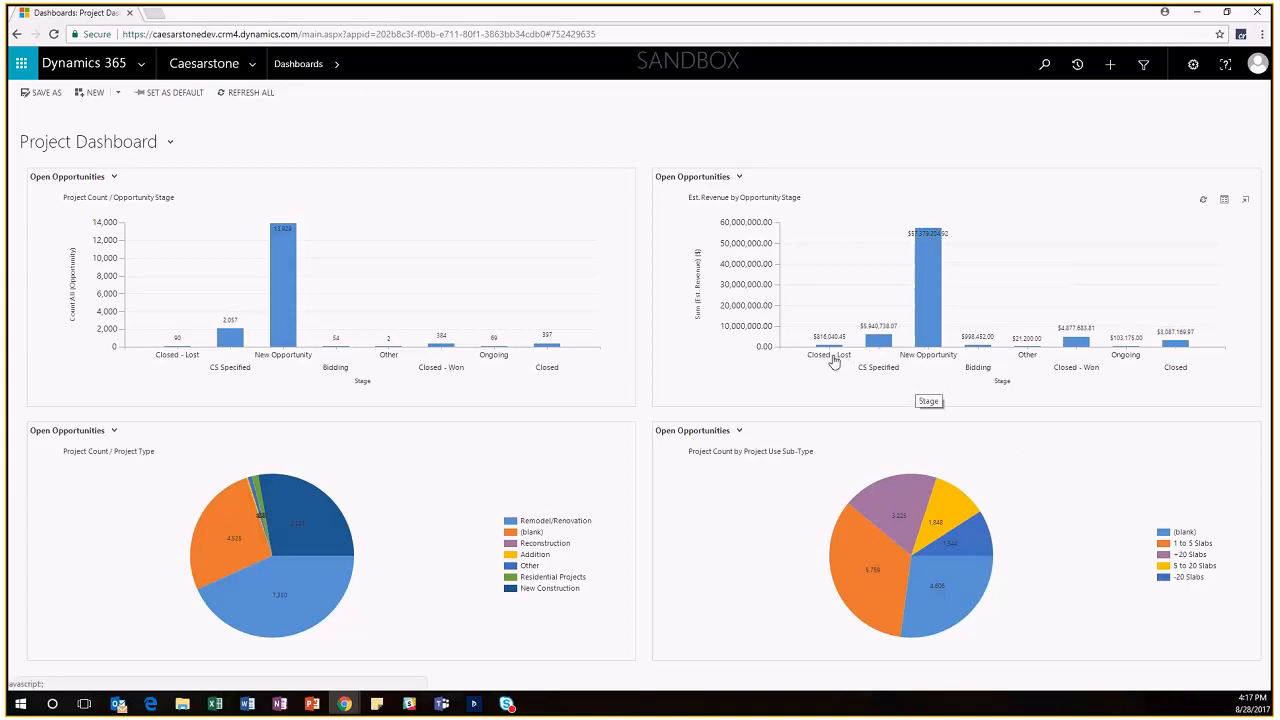
Open the Warranty Dashboard and review its stage, issue, resolution and primary cause charts
{"action": "left_click", "coordinate": [167, 146]}
{"action": "left_click", "coordinate": [146, 234]}
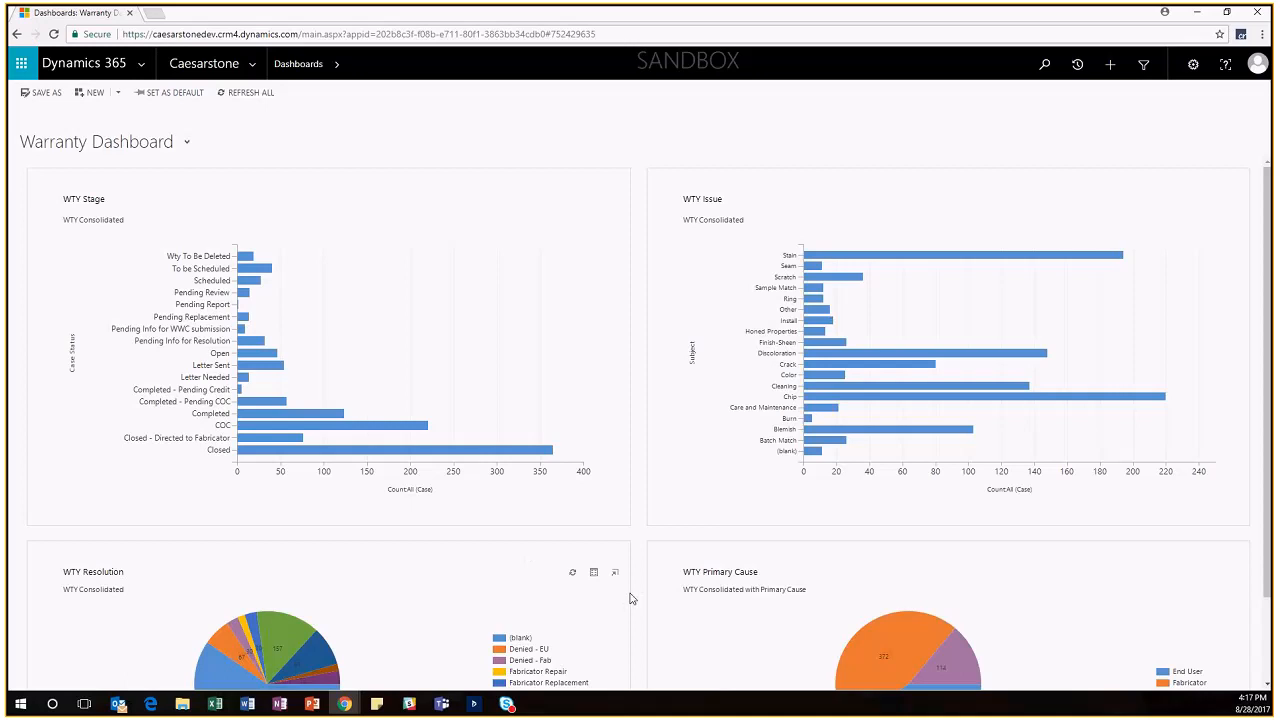
{"action": "scroll", "coordinate": [633, 599], "scroll_direction": "down", "scroll_amount": 1}
{"action": "scroll", "coordinate": [633, 599], "scroll_direction": "down", "scroll_amount": 4}
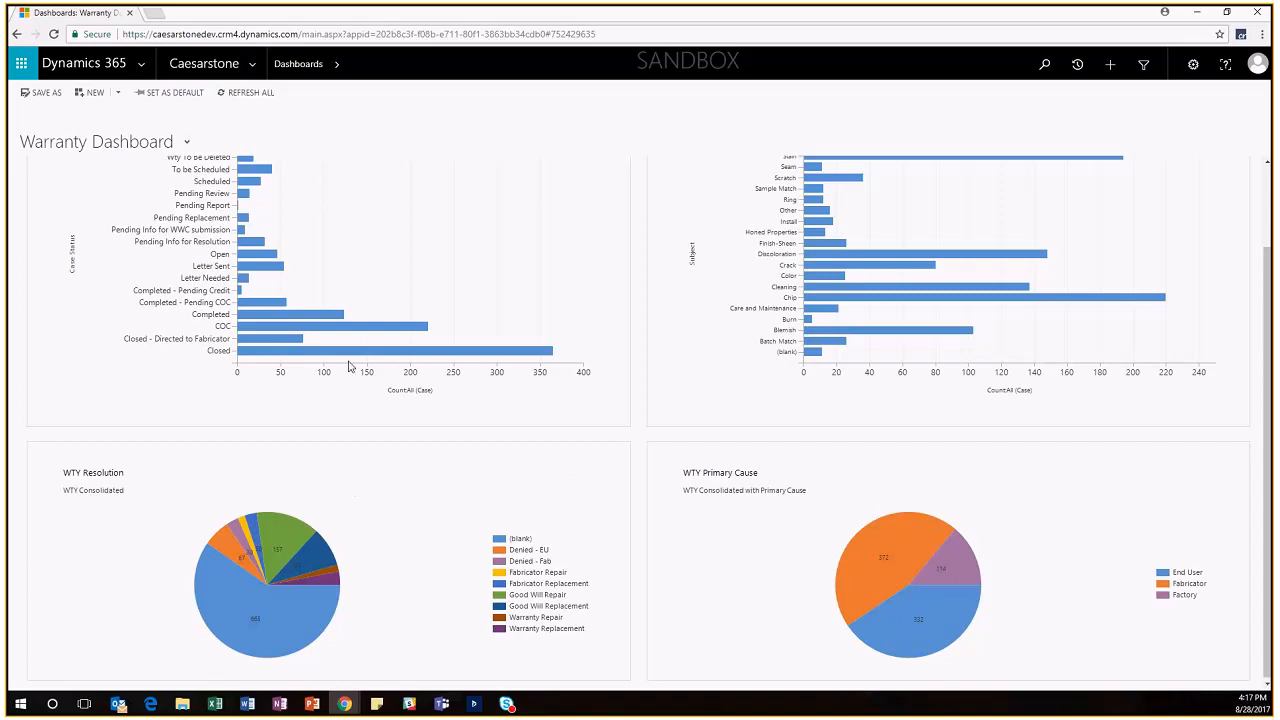
{"action": "scroll", "coordinate": [300, 340], "scroll_direction": "up", "scroll_amount": 1}
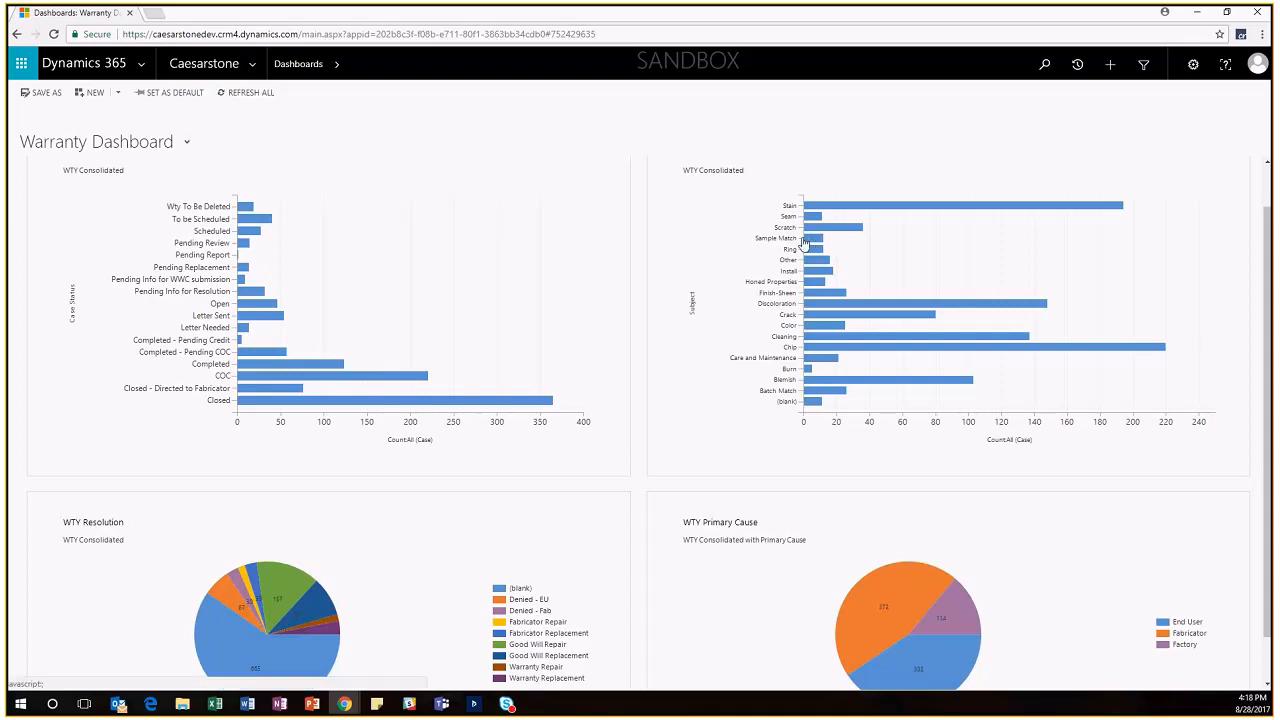
{"action": "mouse_move", "coordinate": [812, 247]}
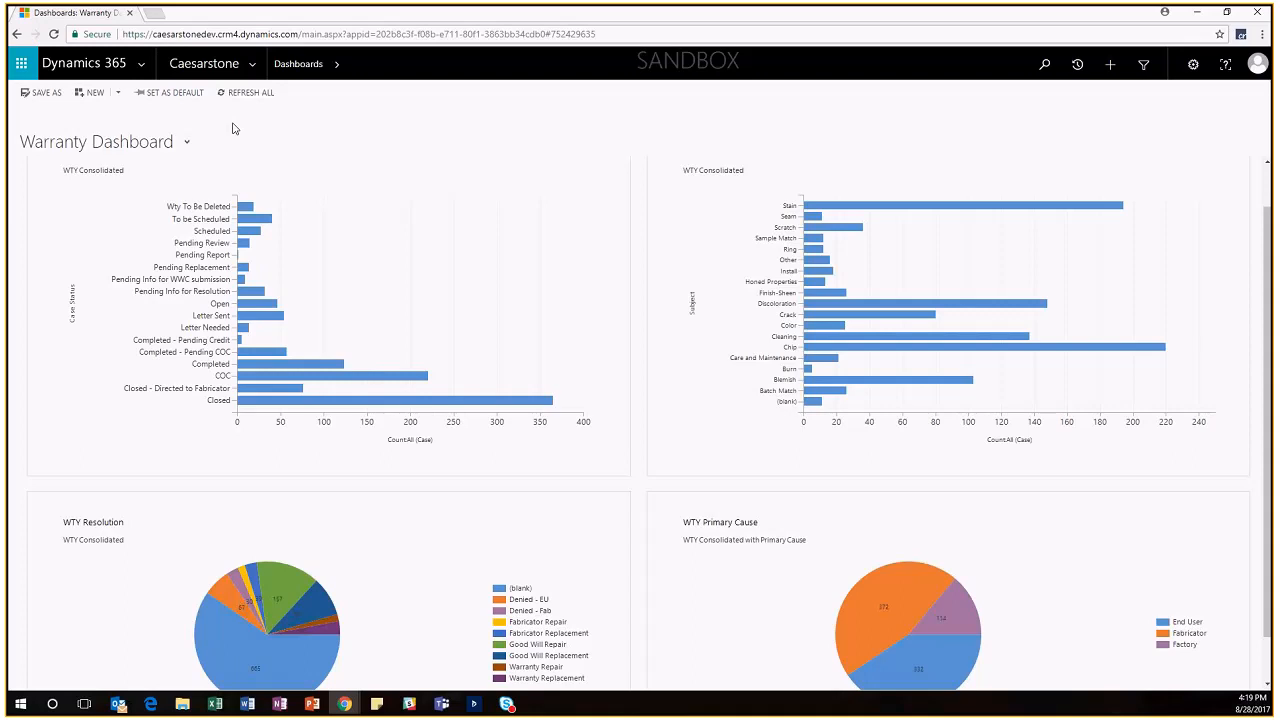
{"action": "left_click", "coordinate": [118, 704]}
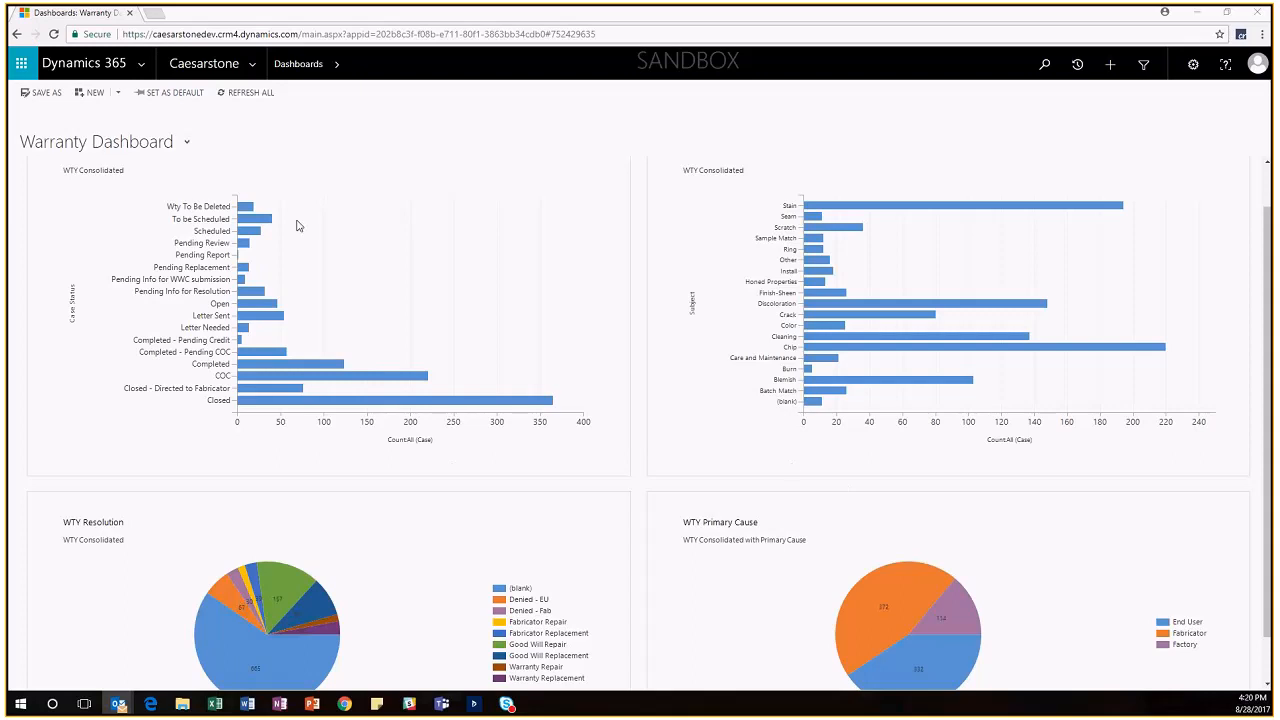
{"action": "left_click", "coordinate": [287, 151]}
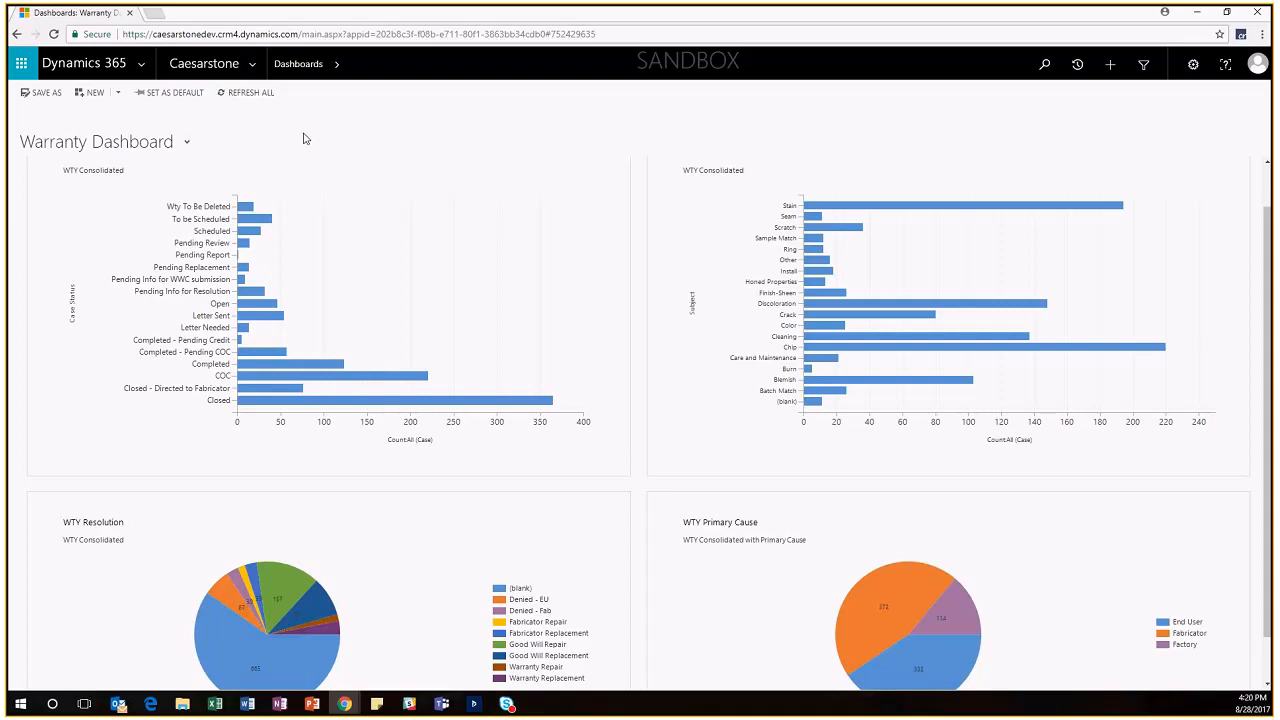
Go to the Accounts list of the Sales area and start creating a personal view
{"action": "left_click", "coordinate": [255, 64]}
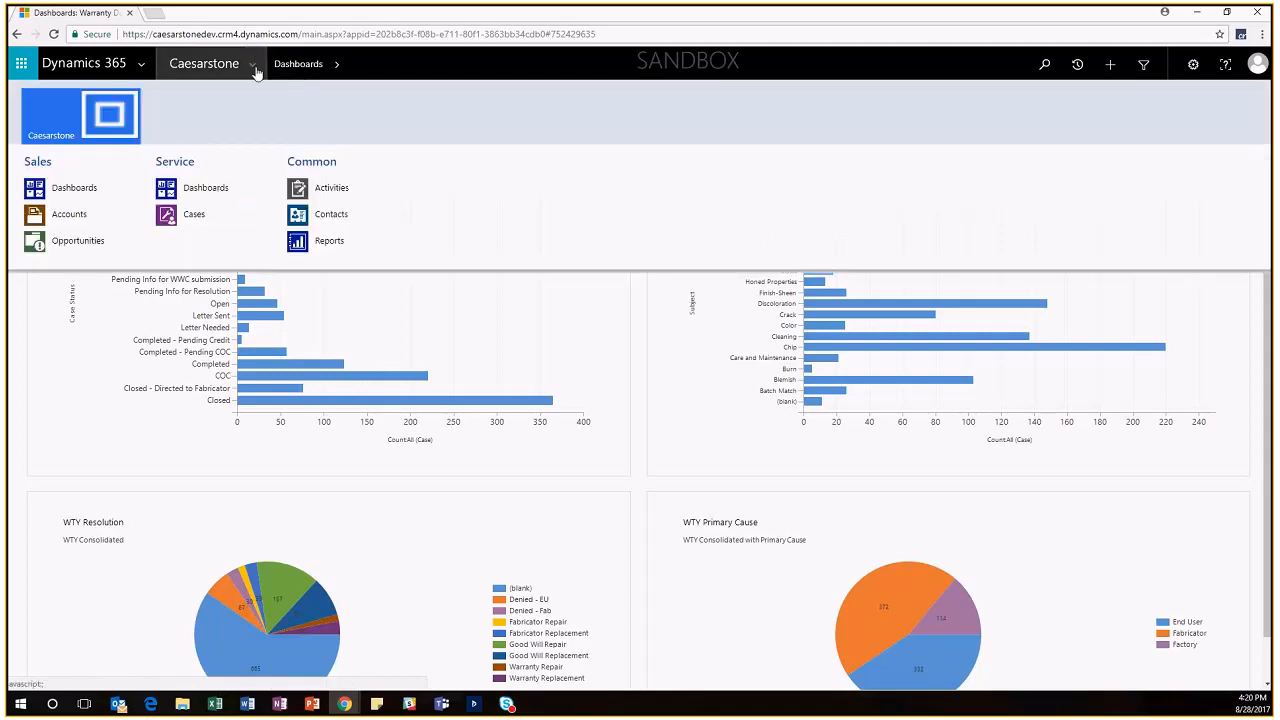
{"action": "left_click", "coordinate": [72, 224]}
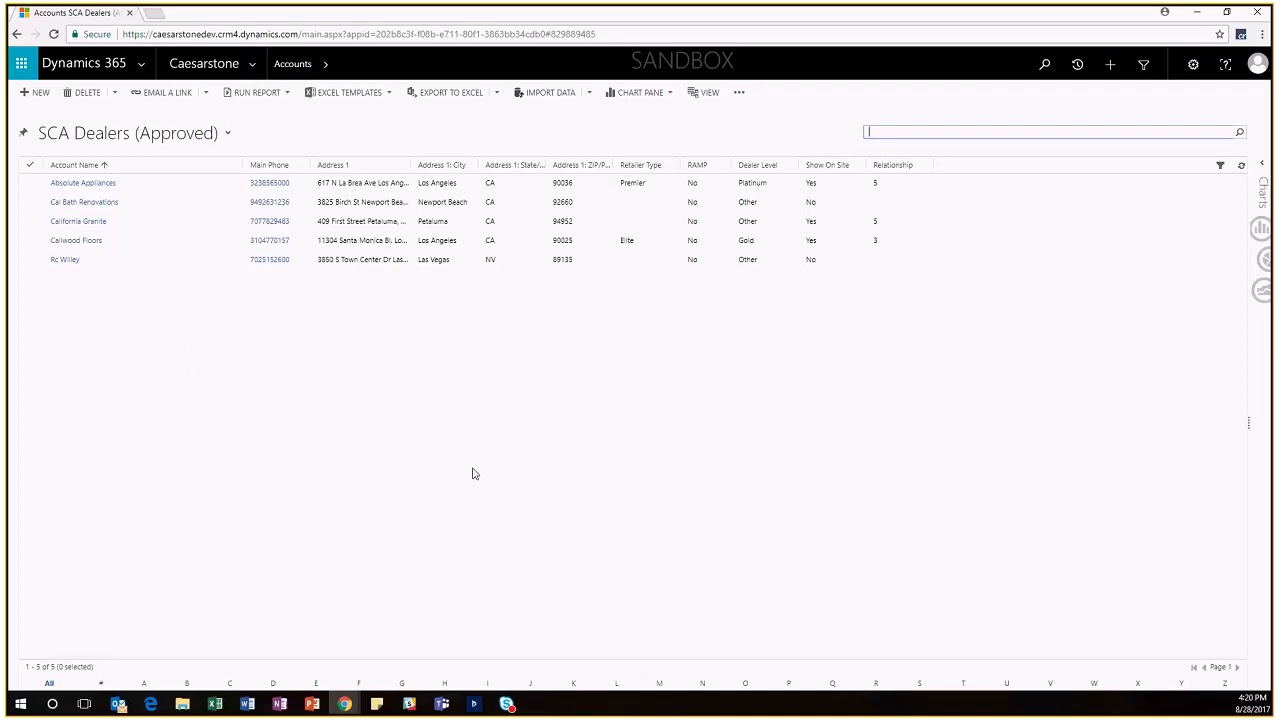
{"action": "left_click", "coordinate": [228, 142]}
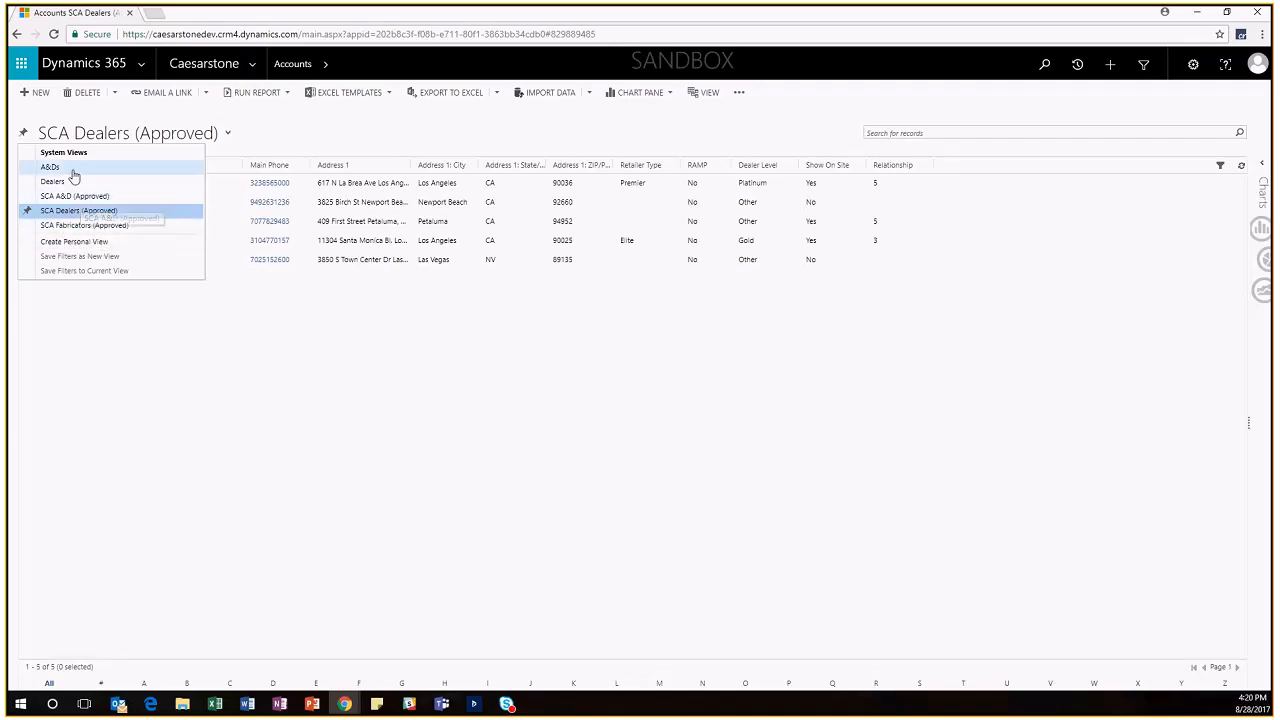
{"action": "left_click", "coordinate": [88, 242]}
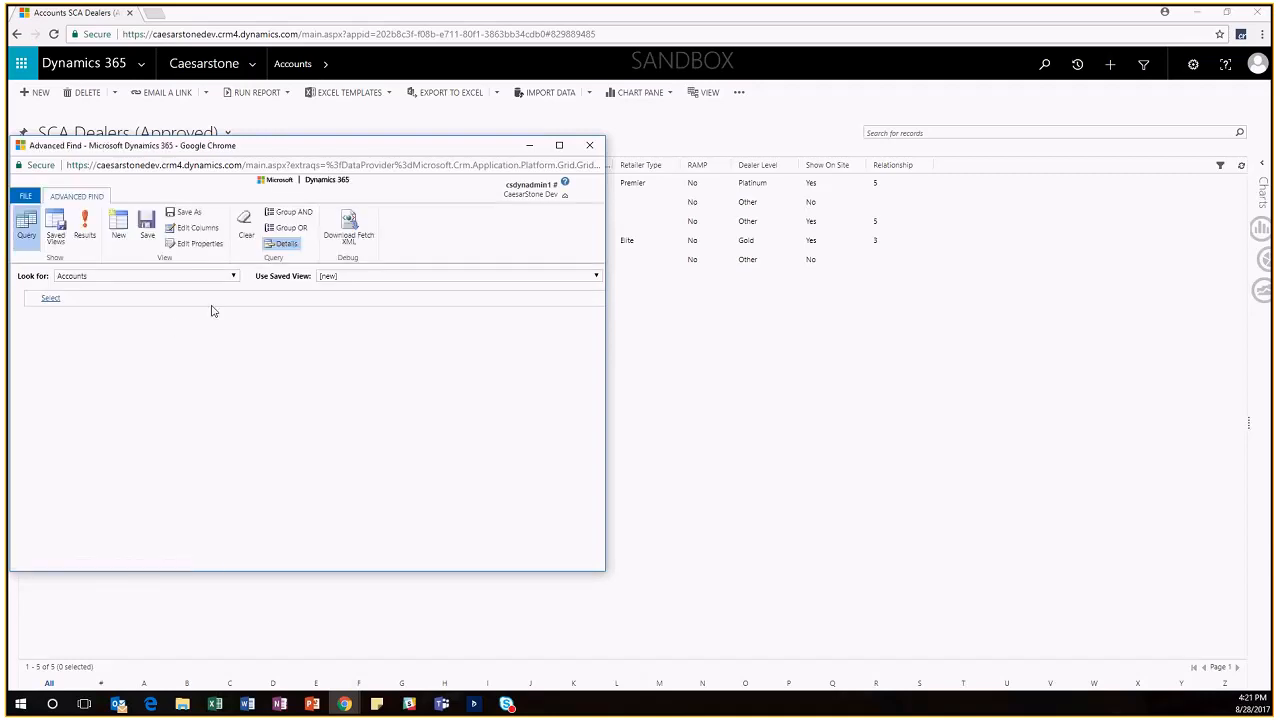
Load the saved view SCA Dealers (Approved) as the starting point for the new account query
{"action": "left_click", "coordinate": [52, 298]}
{"action": "left_click", "coordinate": [236, 309]}
{"action": "left_click", "coordinate": [353, 279]}
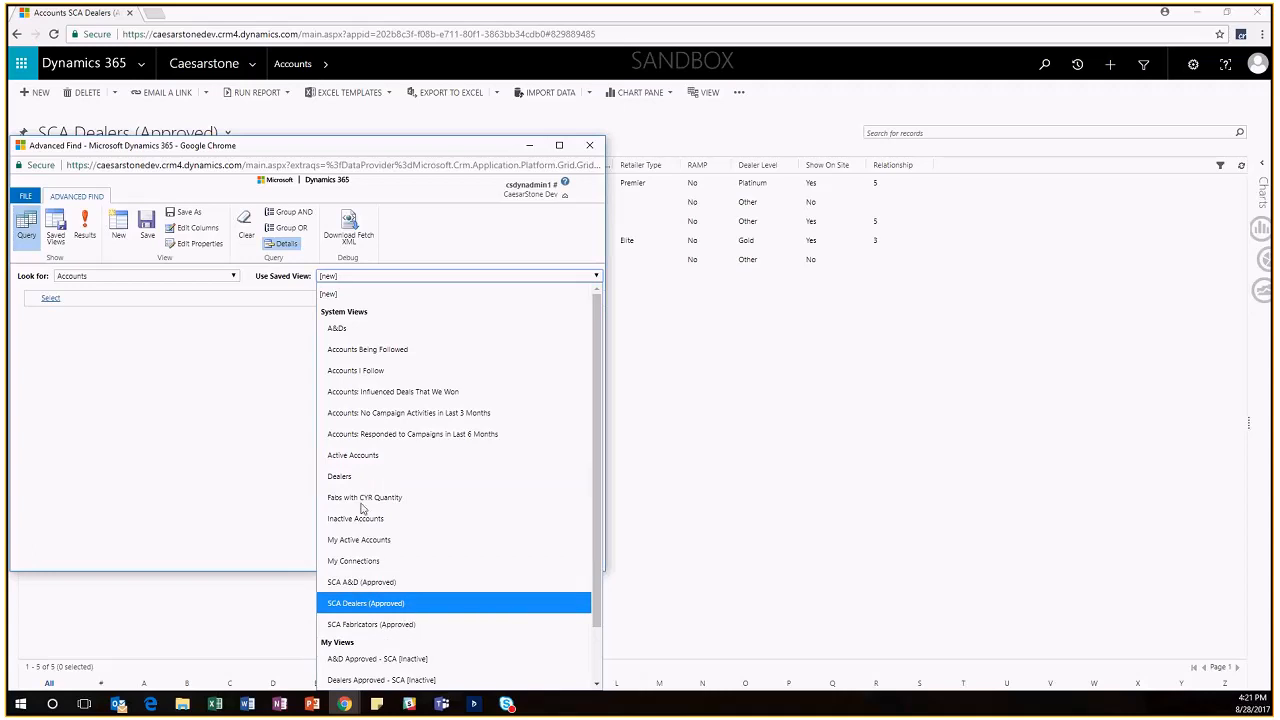
{"action": "key", "text": "Return"}
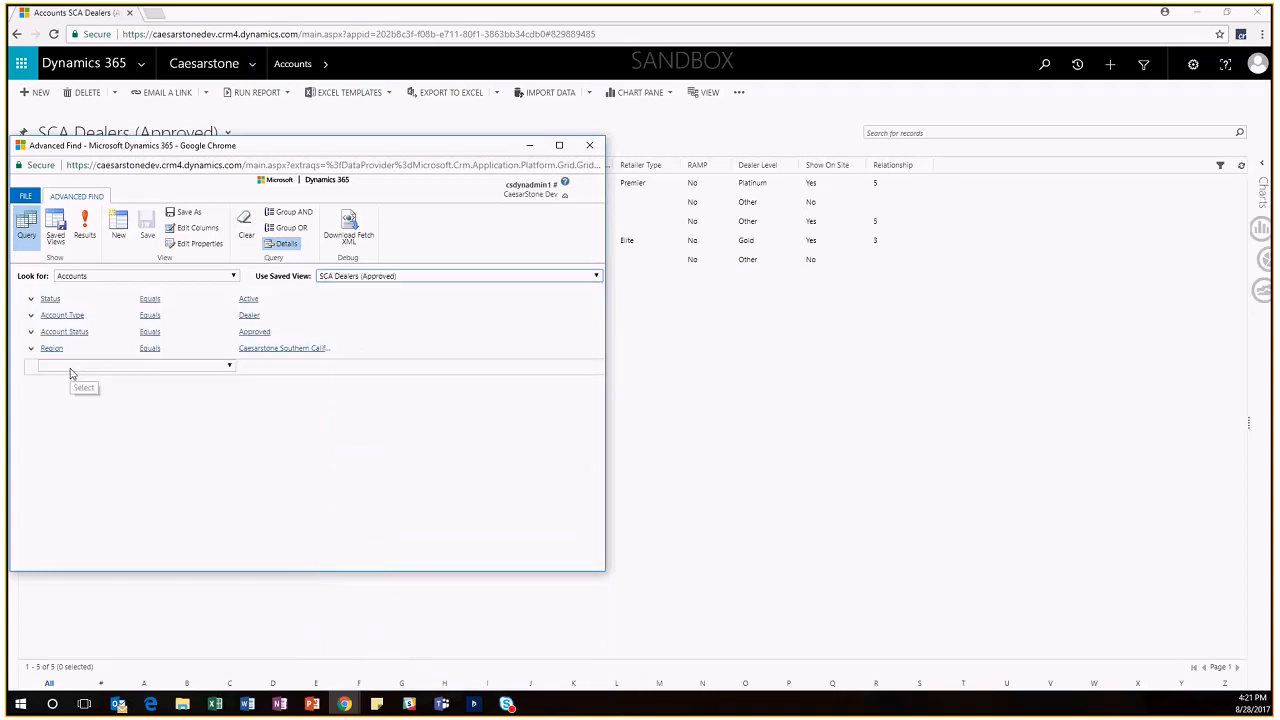
Add the condition Retailer Type equals Elite to the query, preview its results and return to the criteria
{"action": "left_click", "coordinate": [71, 366]}
{"action": "scroll", "coordinate": [114, 314], "scroll_direction": "down", "scroll_amount": 20}
{"action": "scroll", "coordinate": [127, 325], "scroll_direction": "down", "scroll_amount": 10}
{"action": "scroll", "coordinate": [130, 300], "scroll_direction": "down", "scroll_amount": 3}
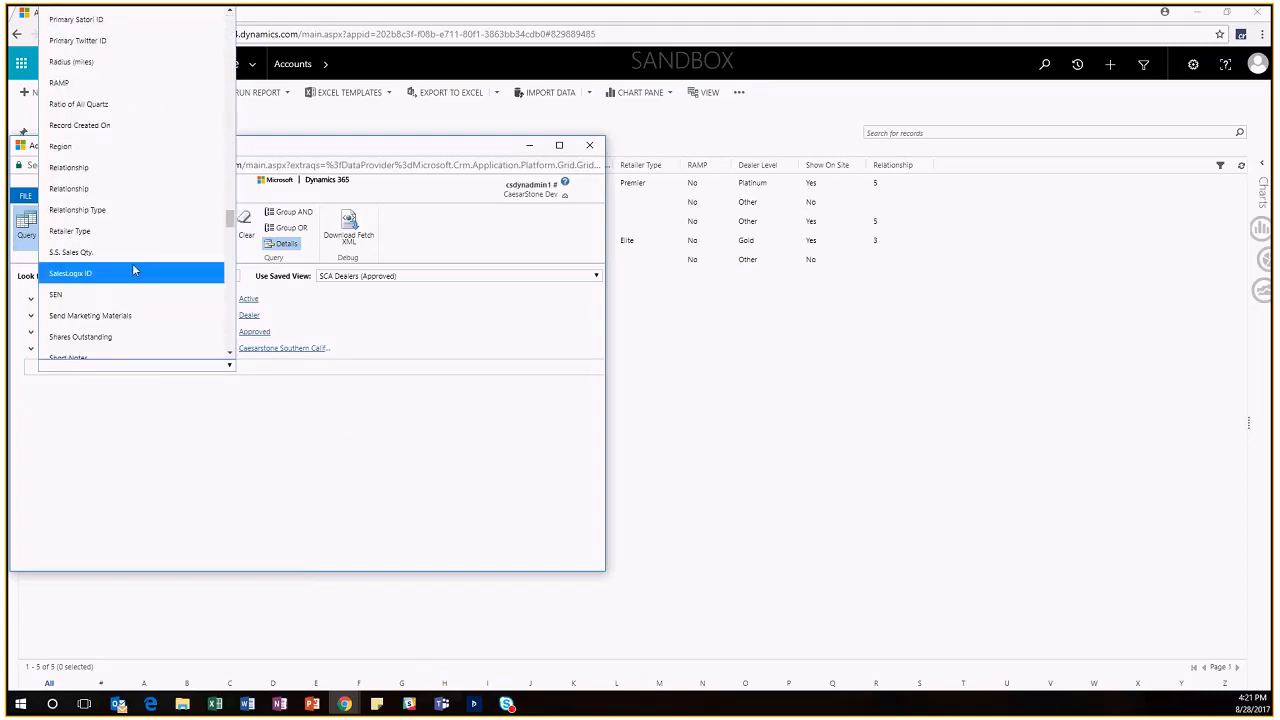
{"action": "left_click", "coordinate": [133, 233]}
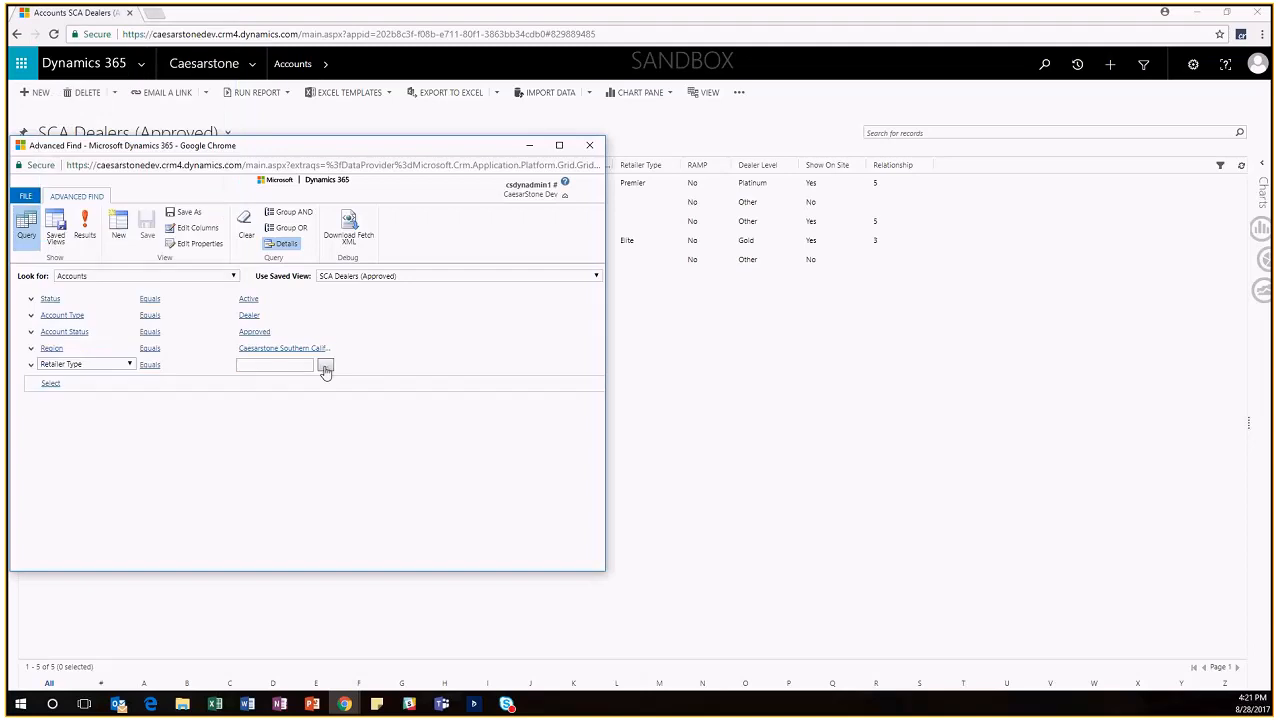
{"action": "left_click", "coordinate": [325, 368]}
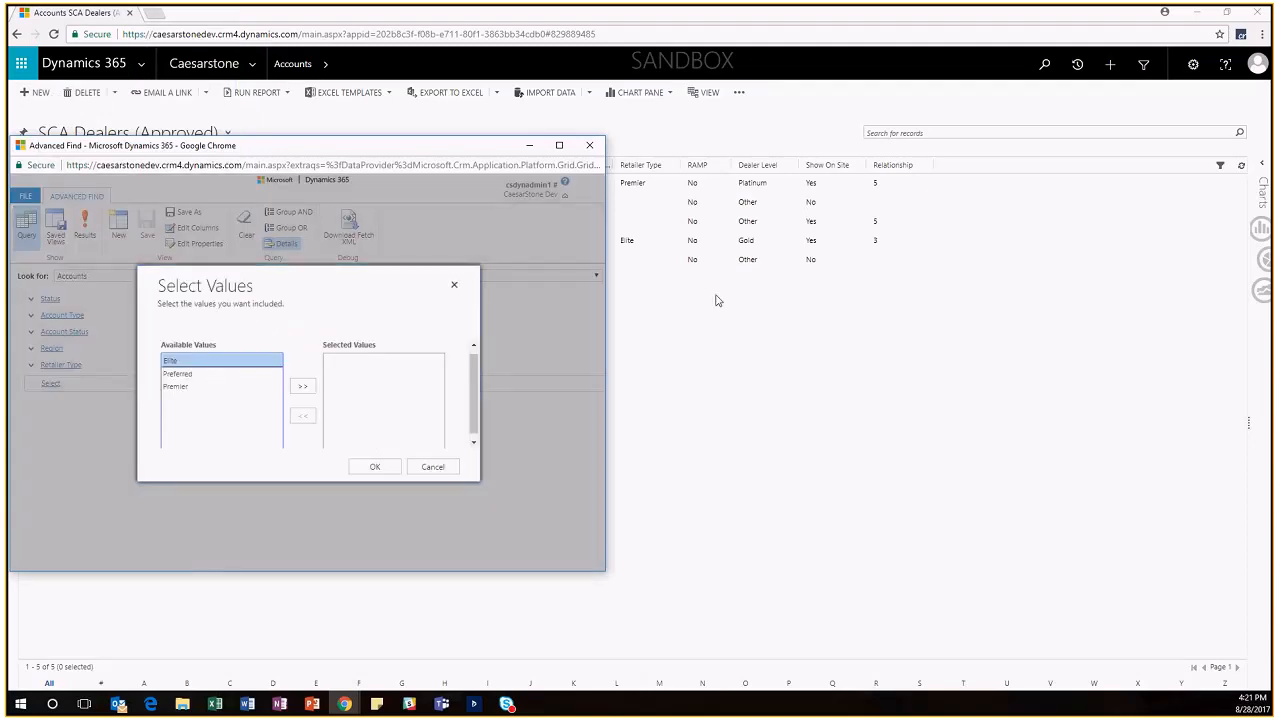
{"action": "left_click", "coordinate": [302, 385]}
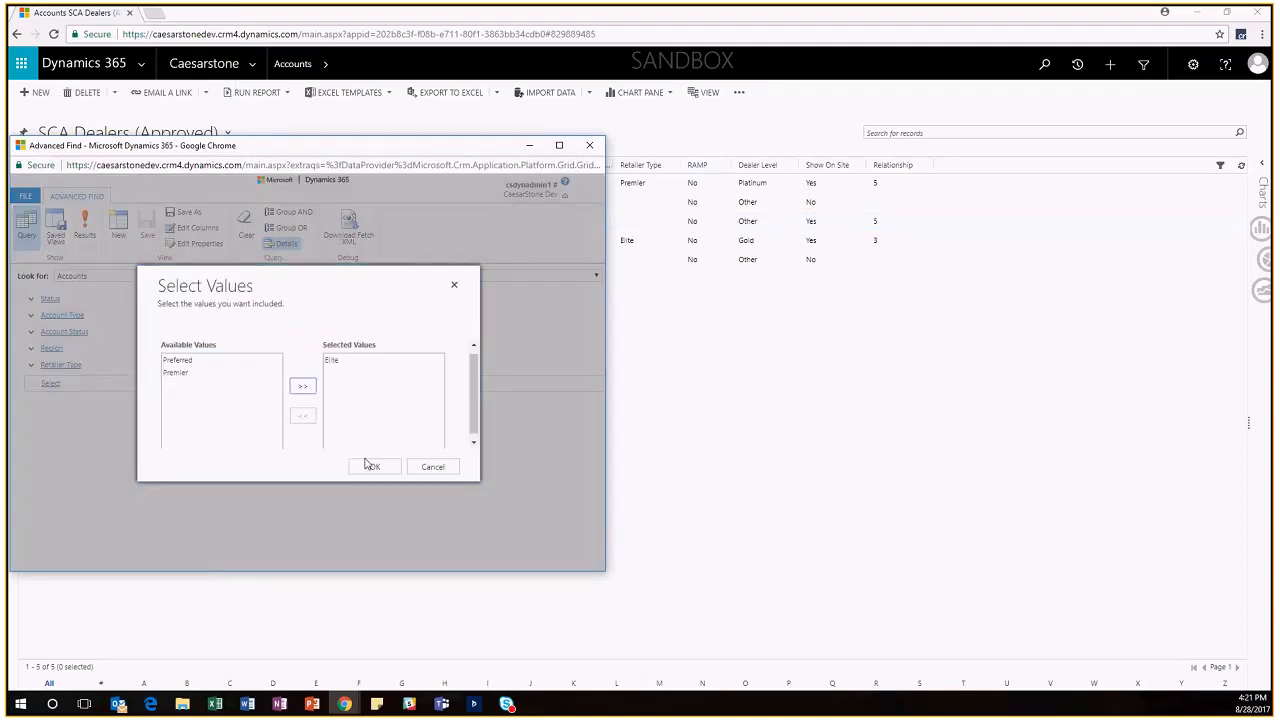
{"action": "left_click", "coordinate": [370, 466]}
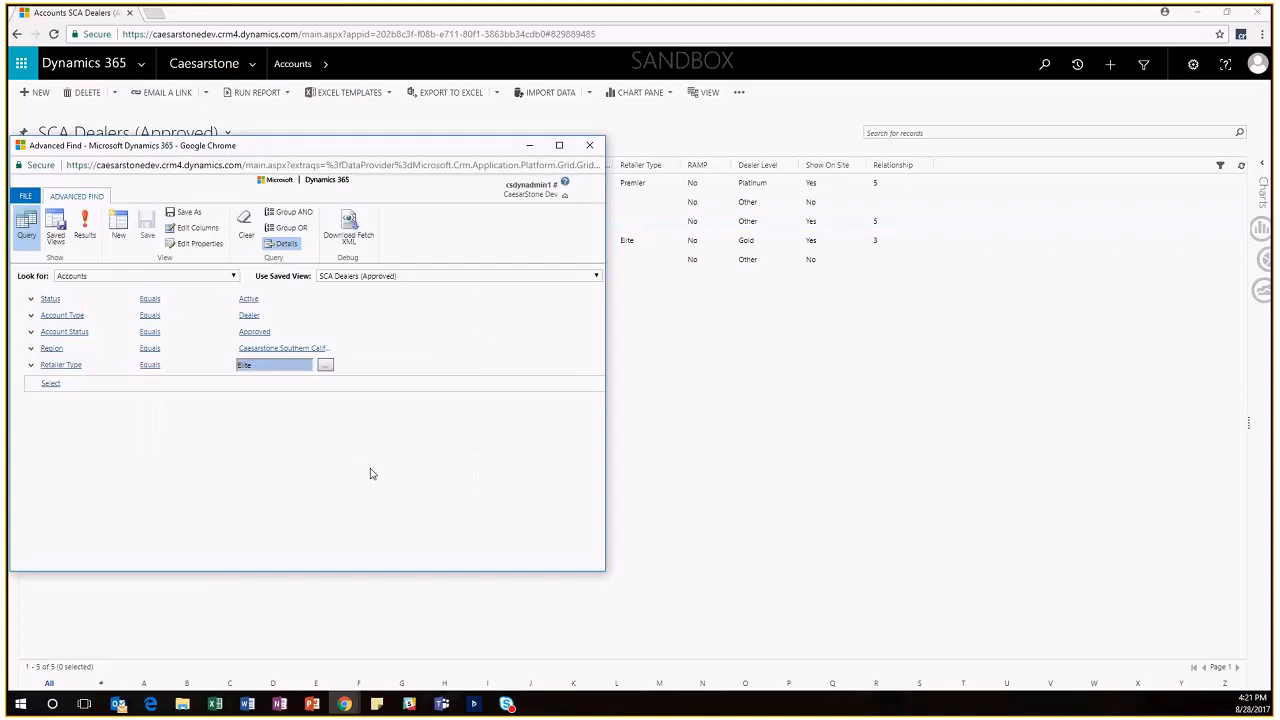
{"action": "left_click", "coordinate": [85, 233]}
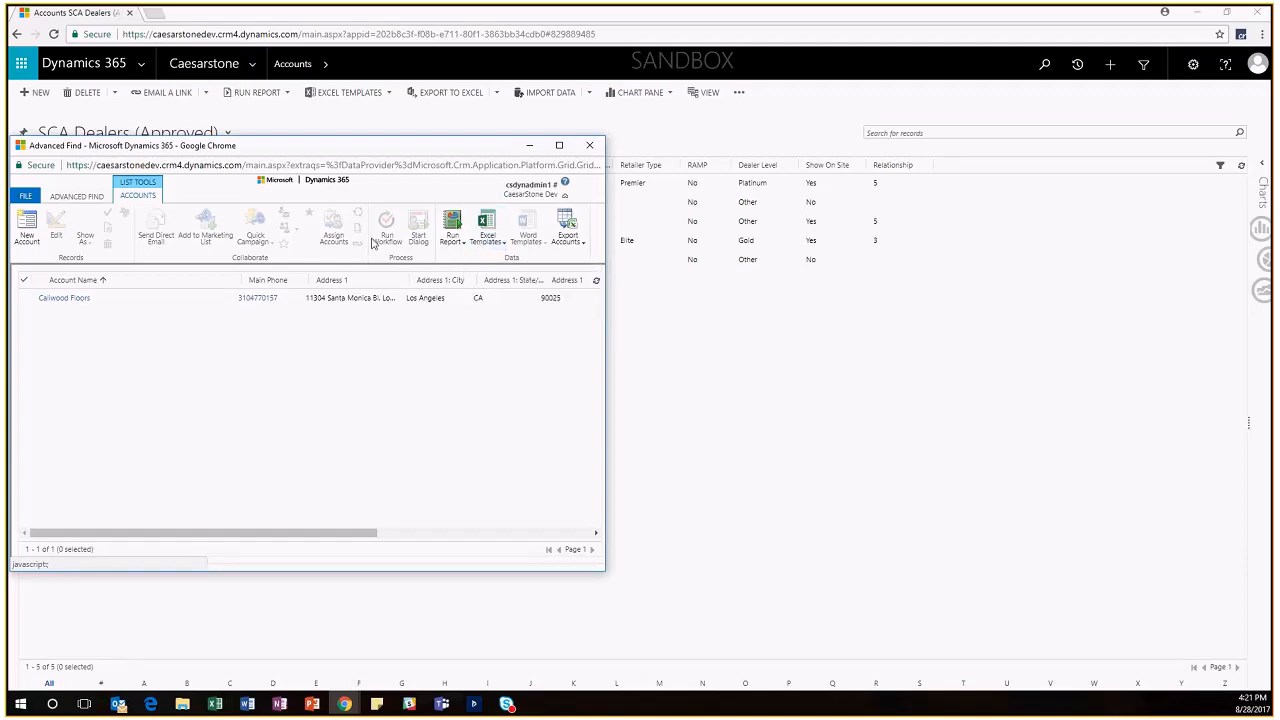
{"action": "left_click", "coordinate": [70, 198]}
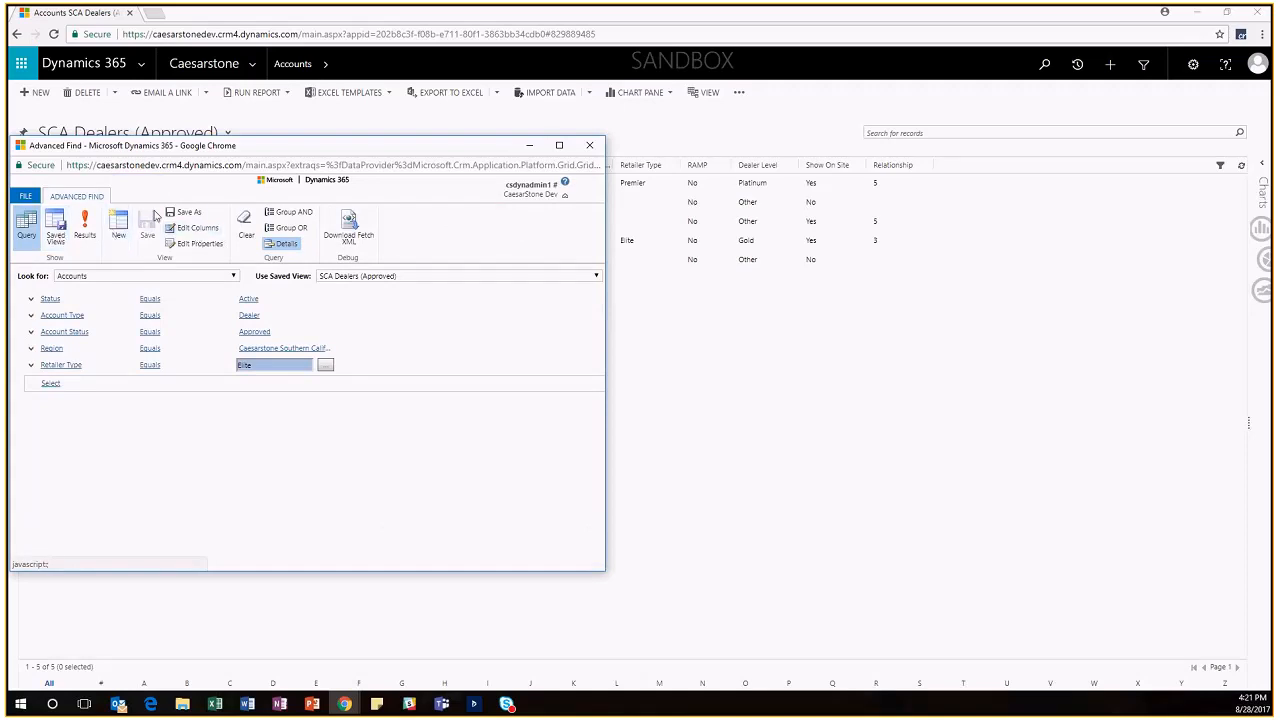
Save the query as a new view named "SCA Dealers (Approved) - Elite"
{"action": "left_click", "coordinate": [178, 213]}
{"action": "triple_click", "coordinate": [278, 371]}
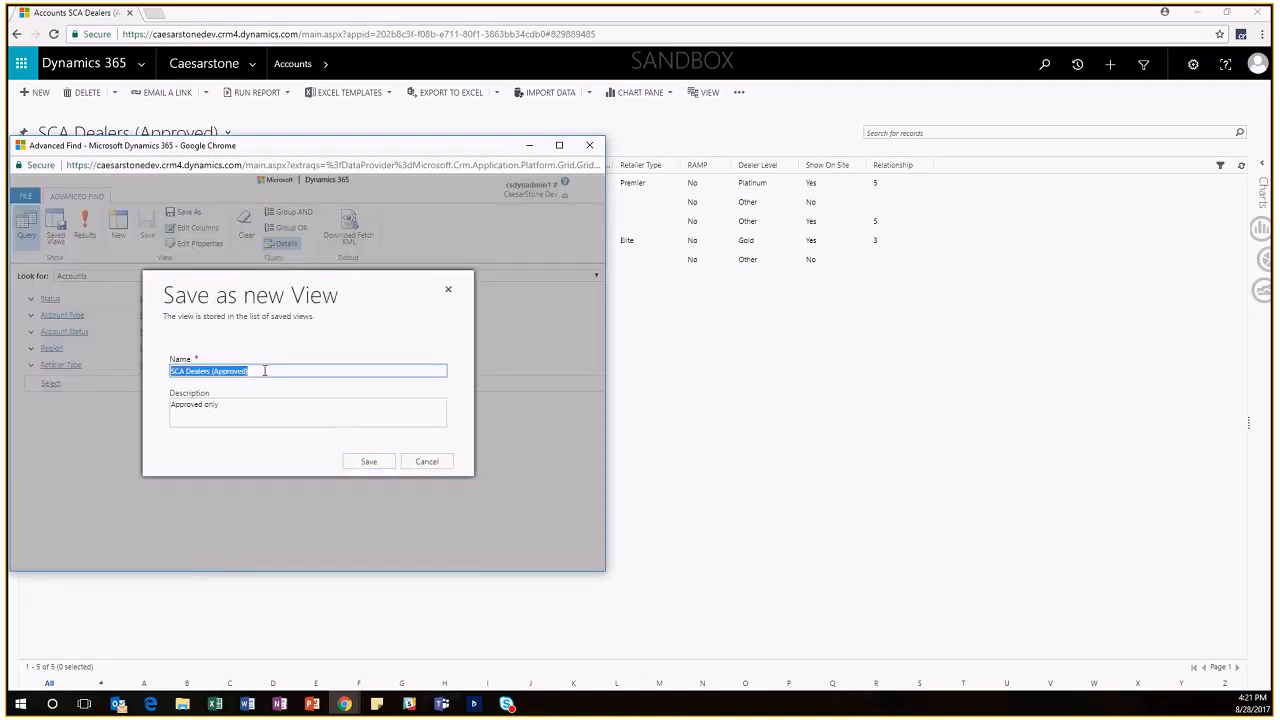
{"action": "left_click", "coordinate": [278, 371]}
{"action": "type", "text": "- Elite"}
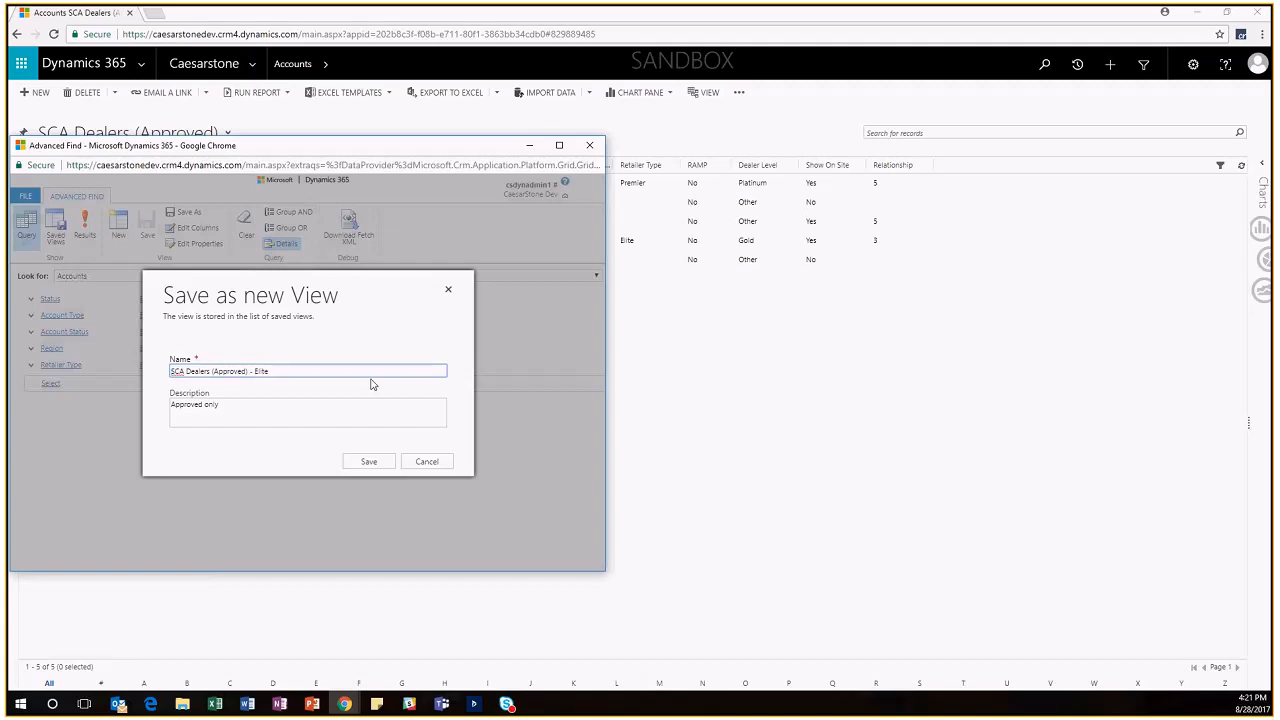
{"action": "left_click", "coordinate": [379, 470]}
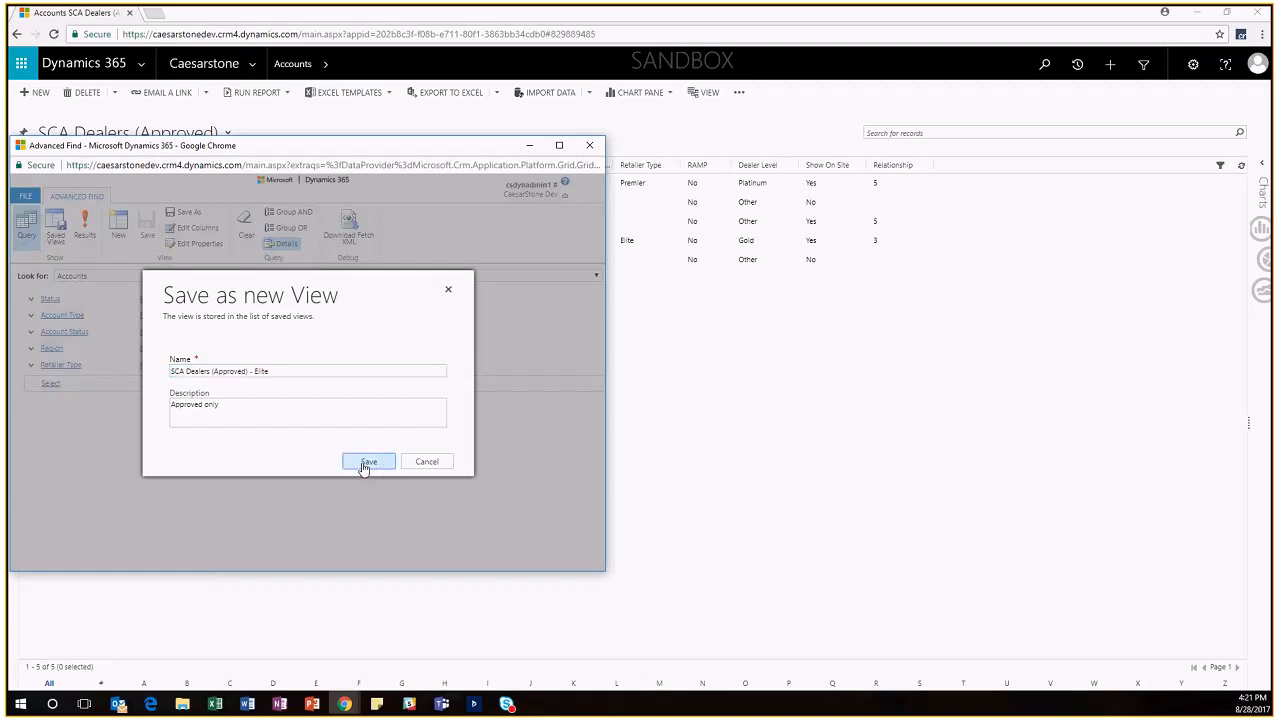
{"action": "left_click", "coordinate": [364, 462]}
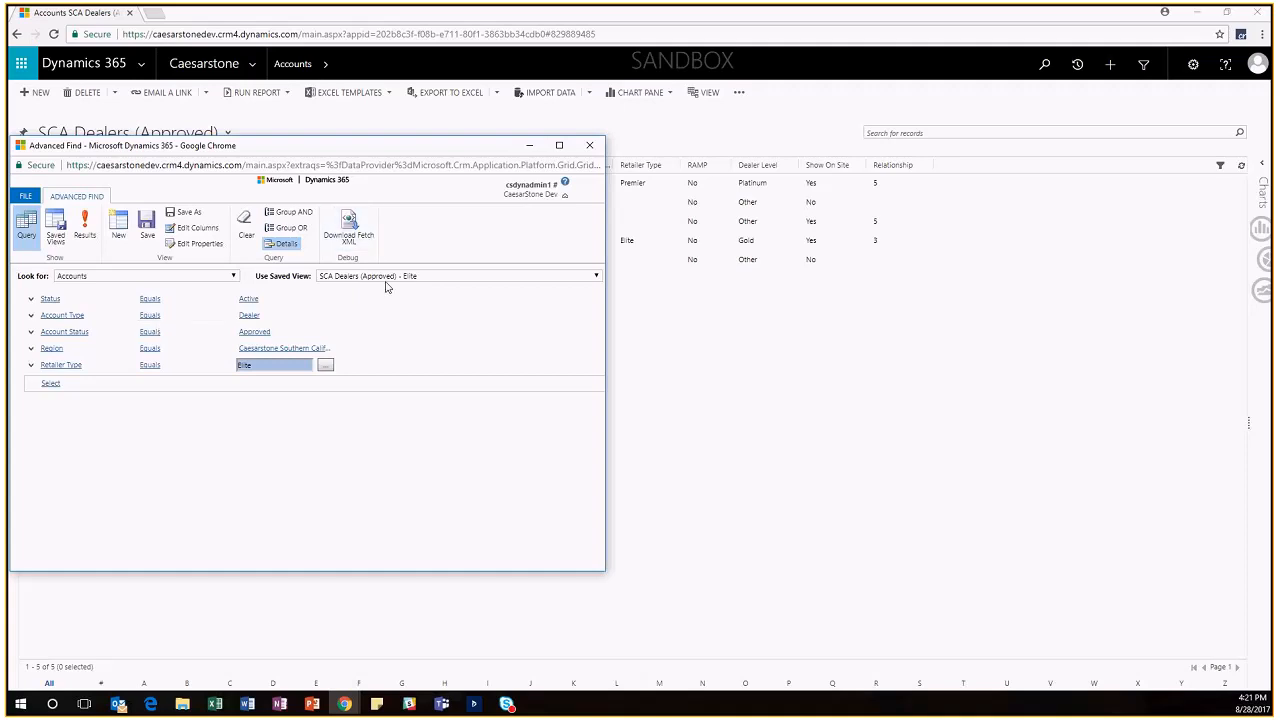
Close the query window and switch the accounts list to the personal view SCA Dealers (Approved) - Elite
{"action": "left_click", "coordinate": [589, 146]}
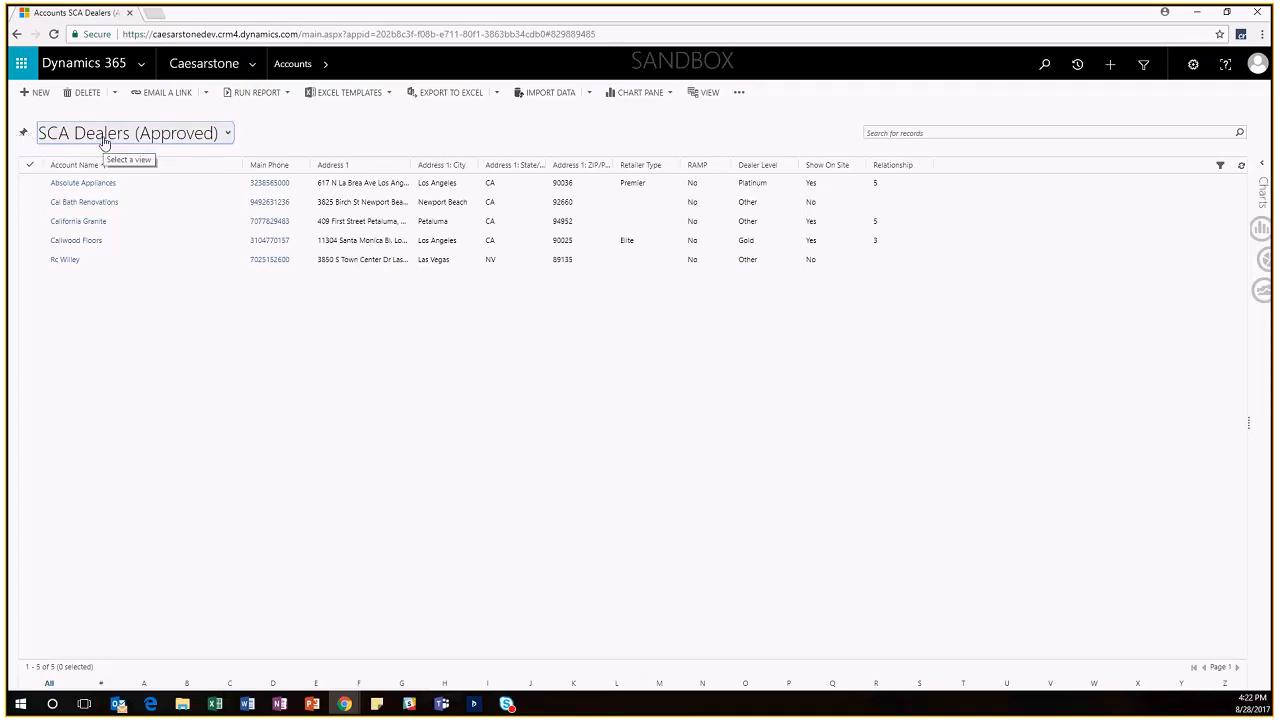
{"action": "left_click", "coordinate": [228, 135]}
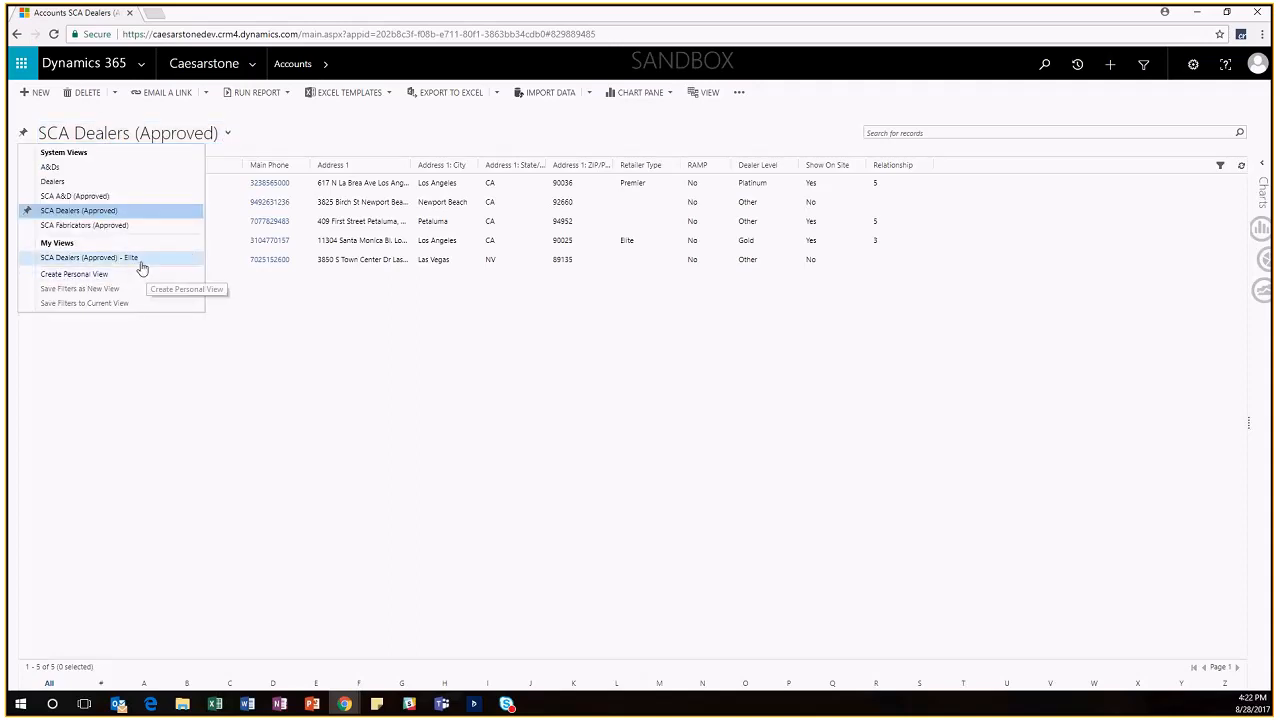
{"action": "left_click", "coordinate": [105, 259]}
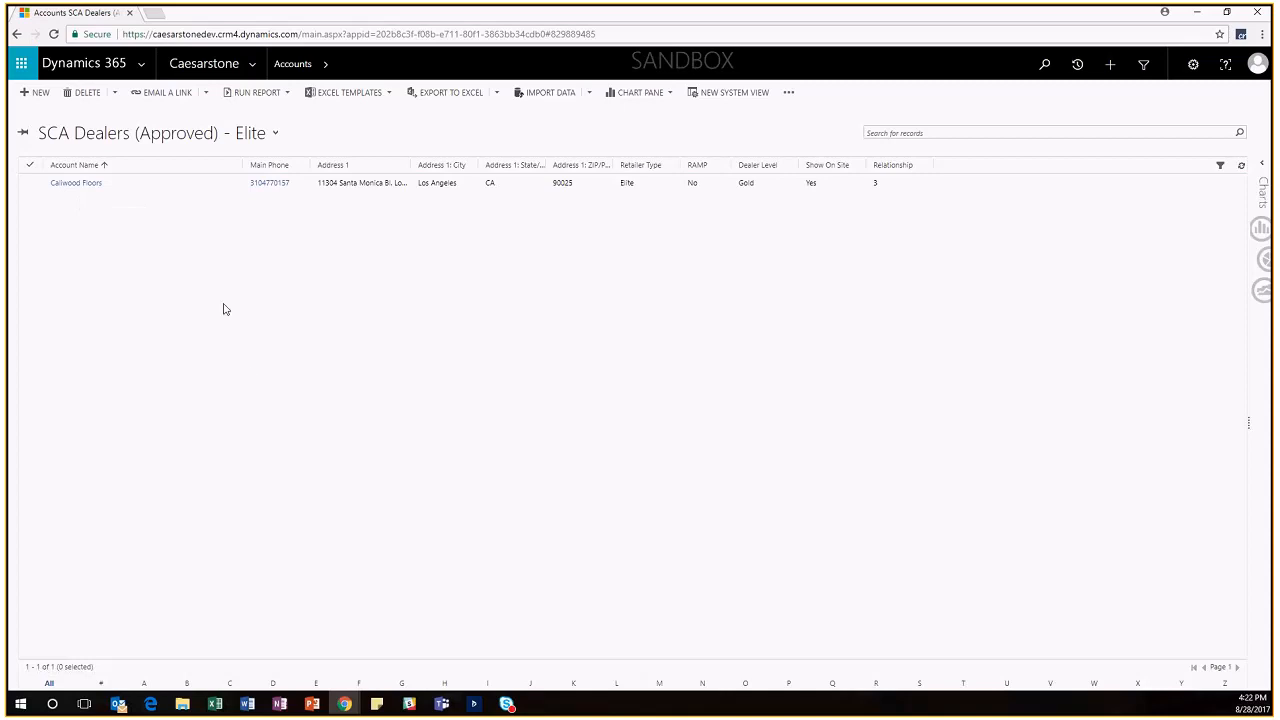
Open the Caliwood Floors account and review its Related Records section, including activities and contacts, then collapse it
{"action": "left_click", "coordinate": [87, 189]}
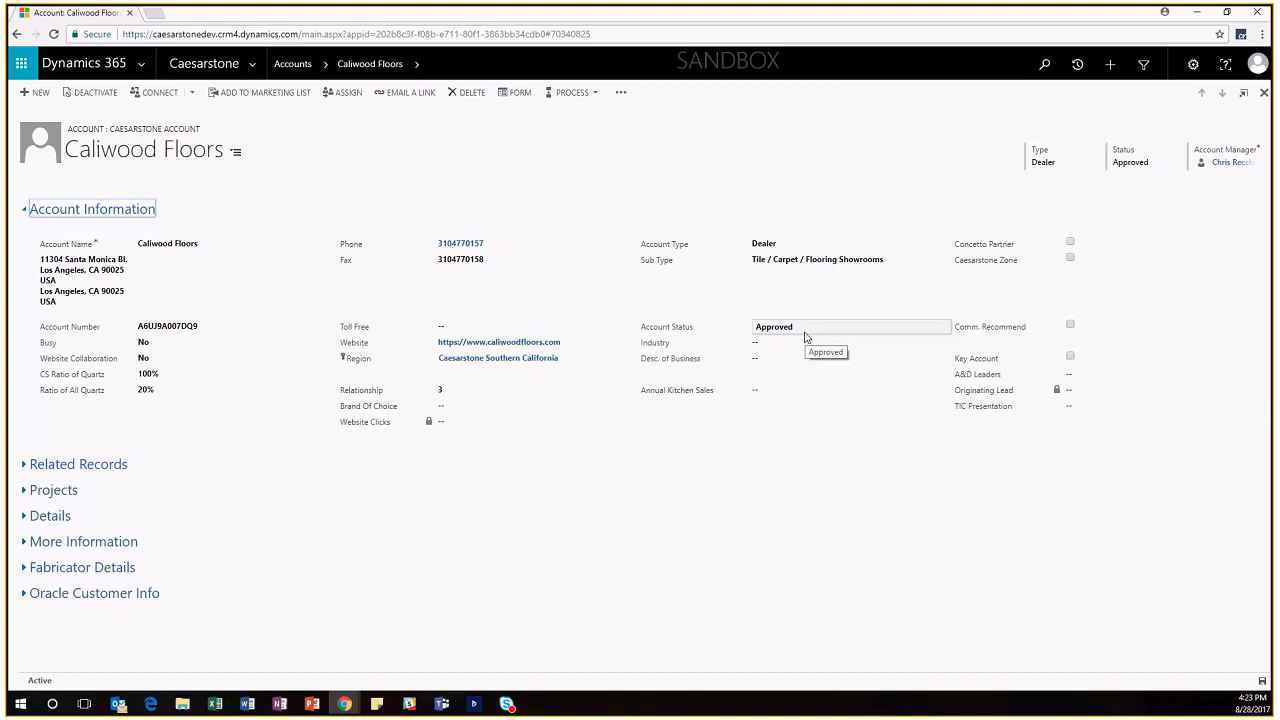
{"action": "left_click", "coordinate": [24, 465]}
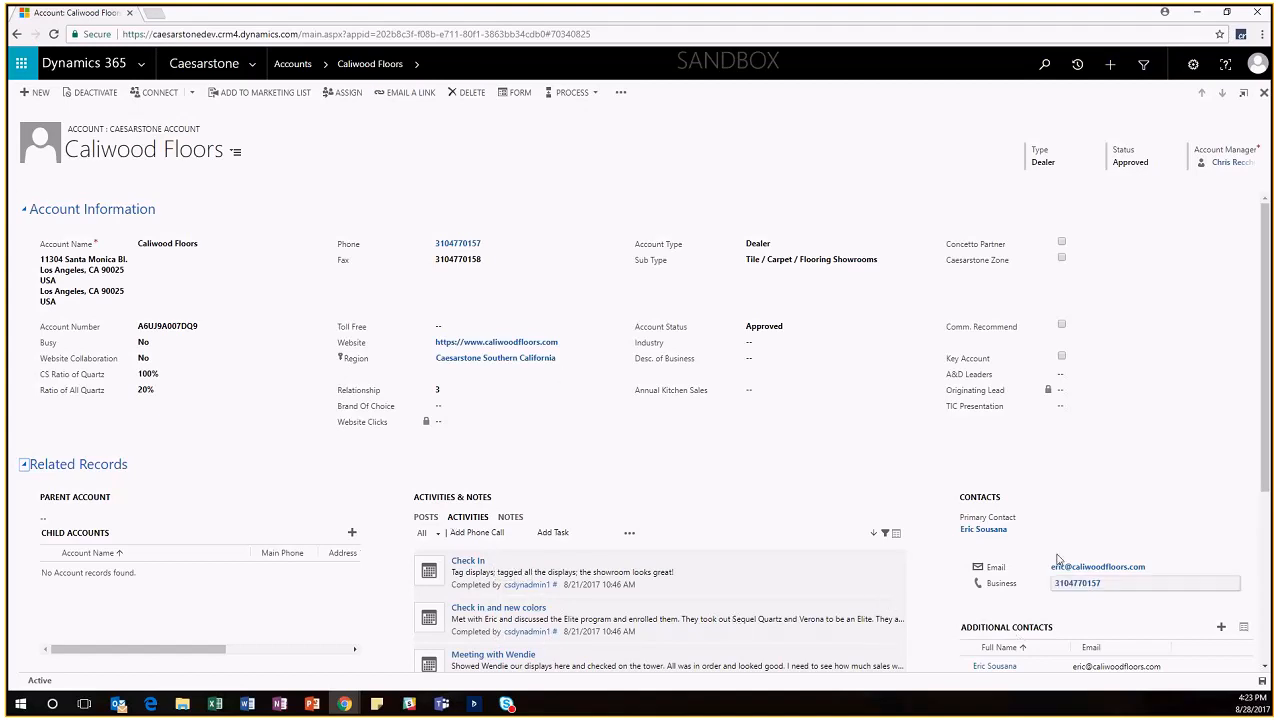
{"action": "scroll", "coordinate": [1035, 580], "scroll_direction": "down", "scroll_amount": 1}
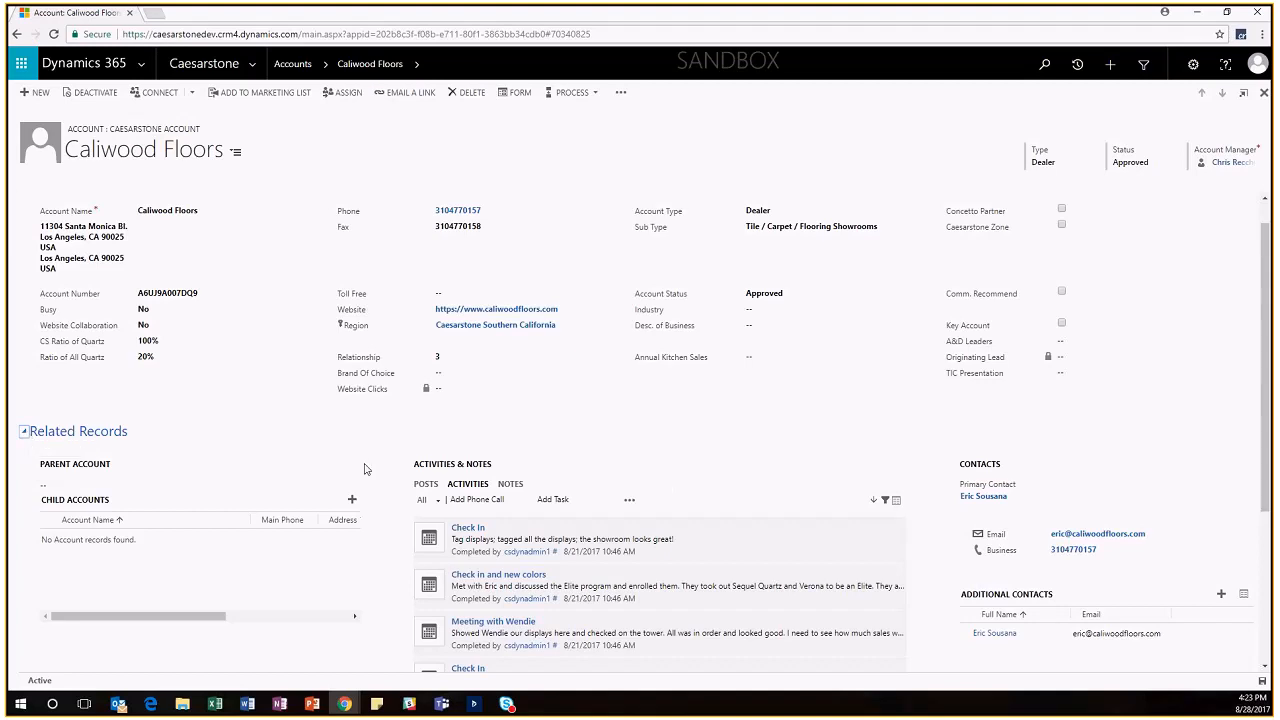
{"action": "left_click", "coordinate": [24, 433]}
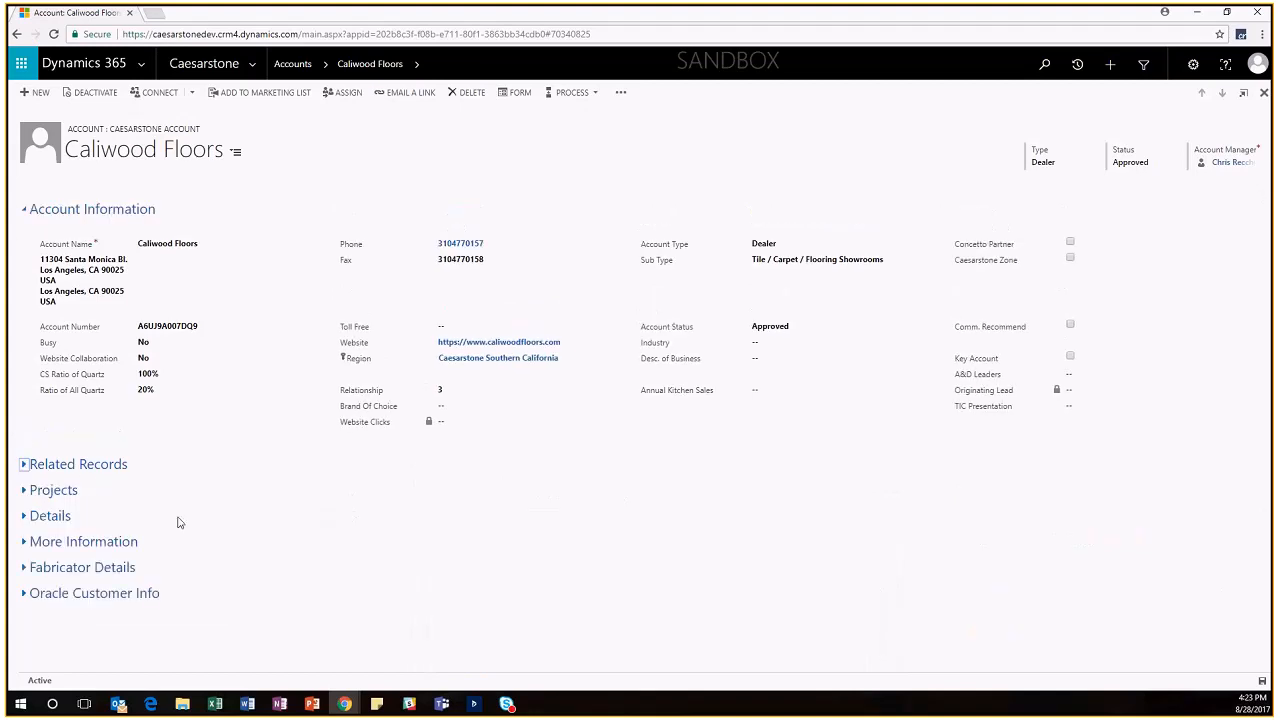
Review the dealer information in the More Information section of the Caliwood Floors account and collapse the section
{"action": "left_click", "coordinate": [24, 541]}
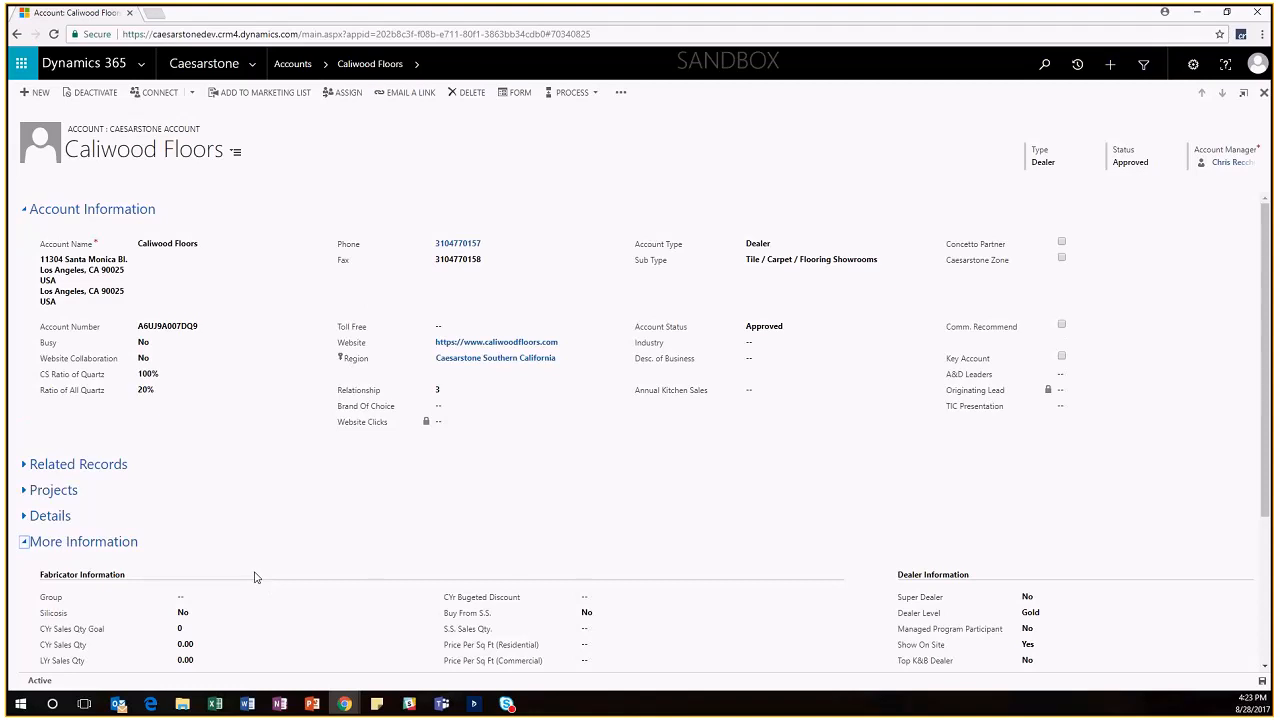
{"action": "scroll", "coordinate": [700, 550], "scroll_direction": "down", "scroll_amount": 2}
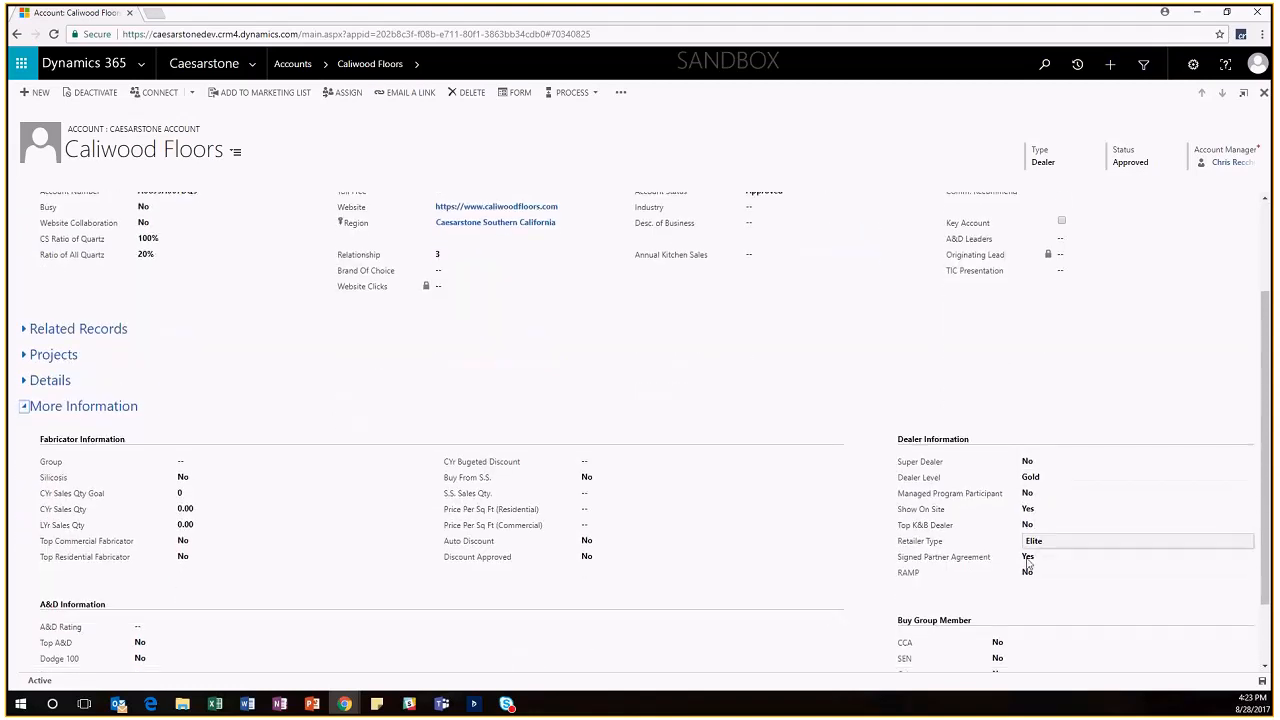
{"action": "scroll", "coordinate": [1040, 527], "scroll_direction": "down", "scroll_amount": 1}
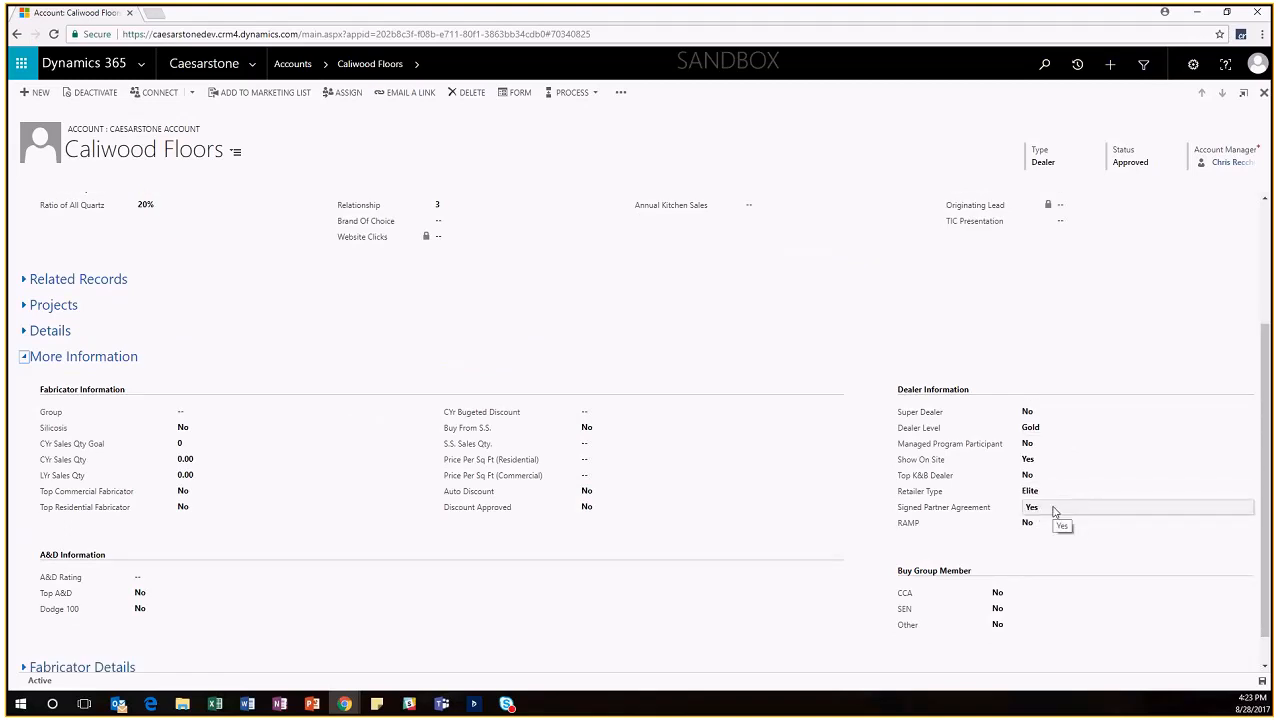
{"action": "scroll", "coordinate": [1086, 431], "scroll_direction": "up", "scroll_amount": 3}
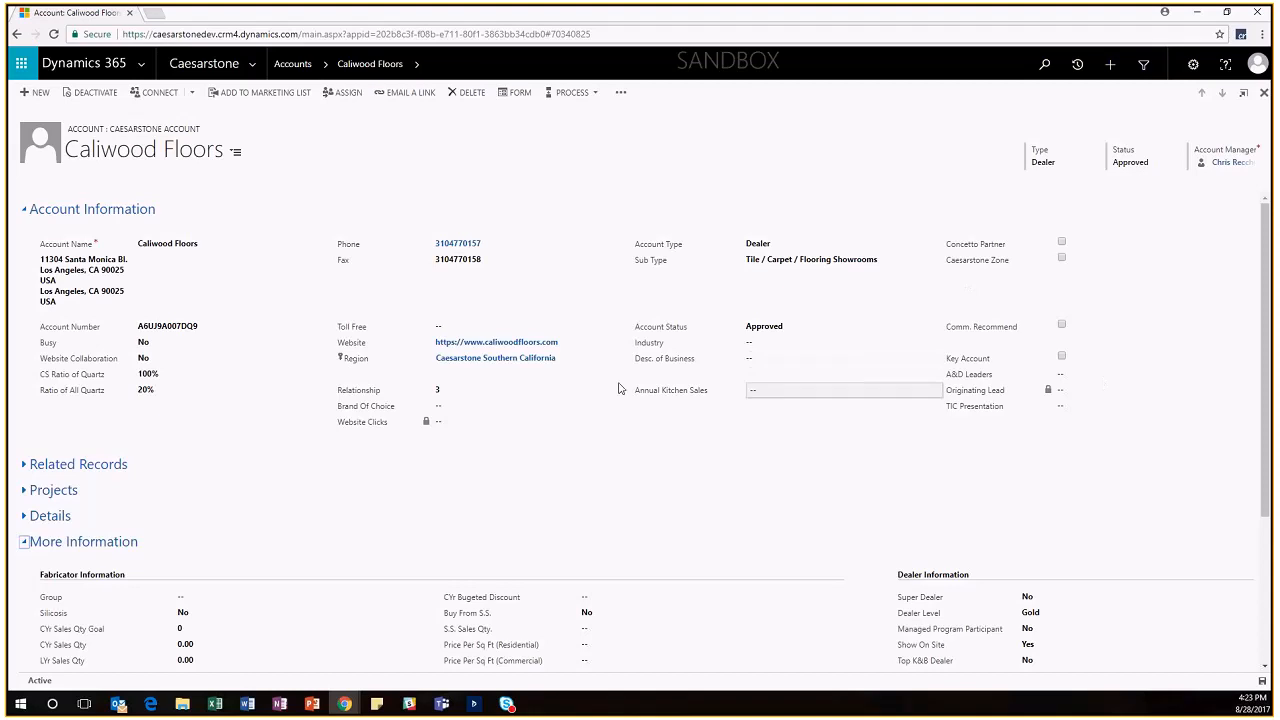
{"action": "left_click", "coordinate": [25, 542]}
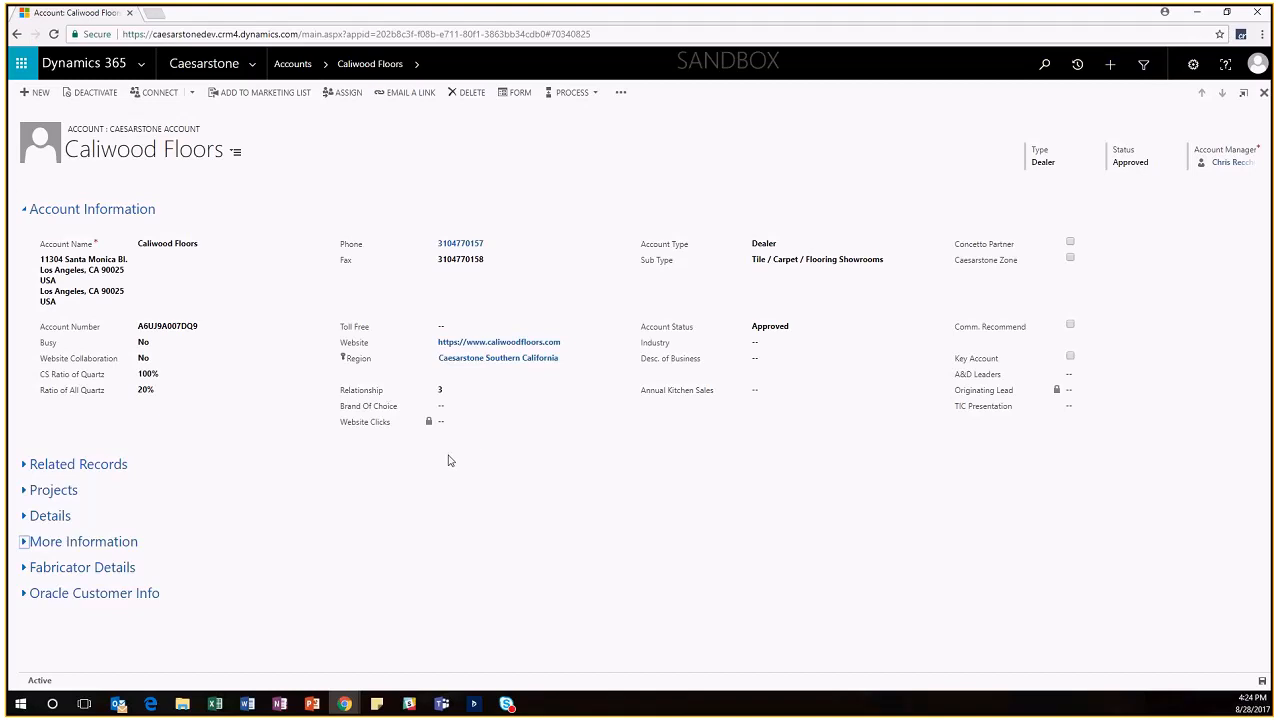
Expand the Related Records section of the Caliwood Floors account again
{"action": "left_click", "coordinate": [204, 63]}
{"action": "left_click", "coordinate": [23, 465]}
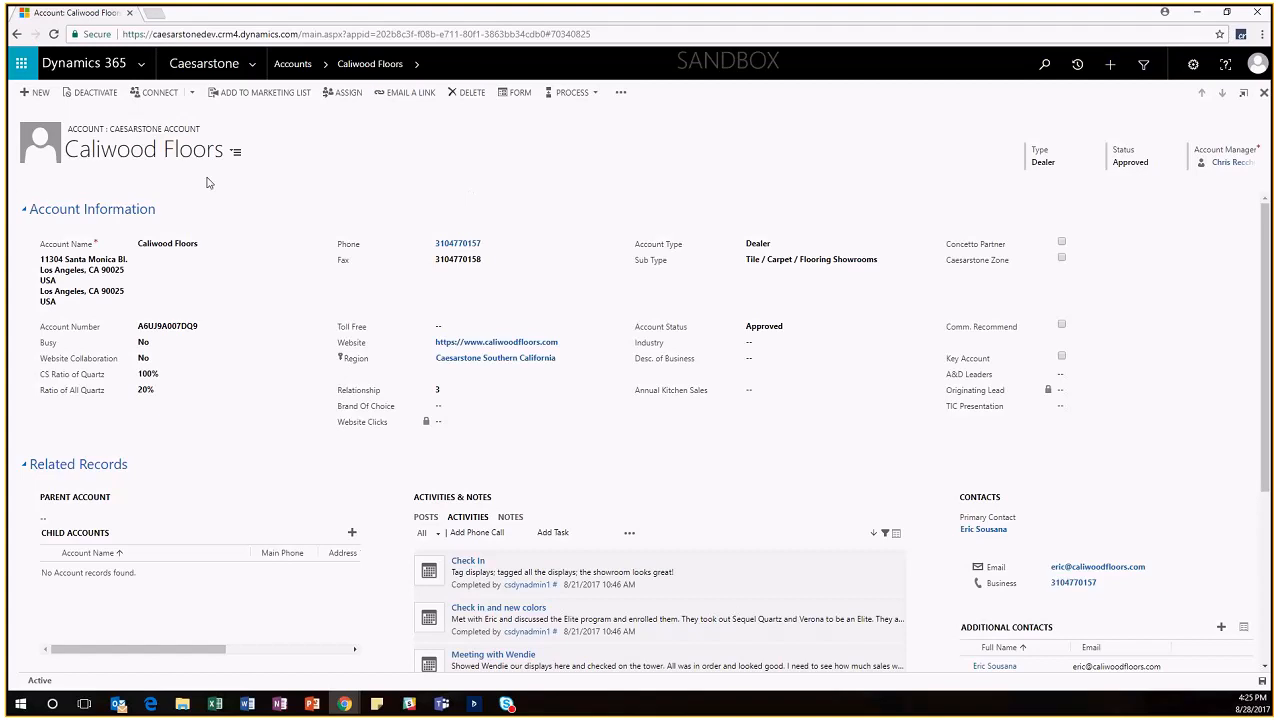
{"action": "left_click", "coordinate": [154, 12]}
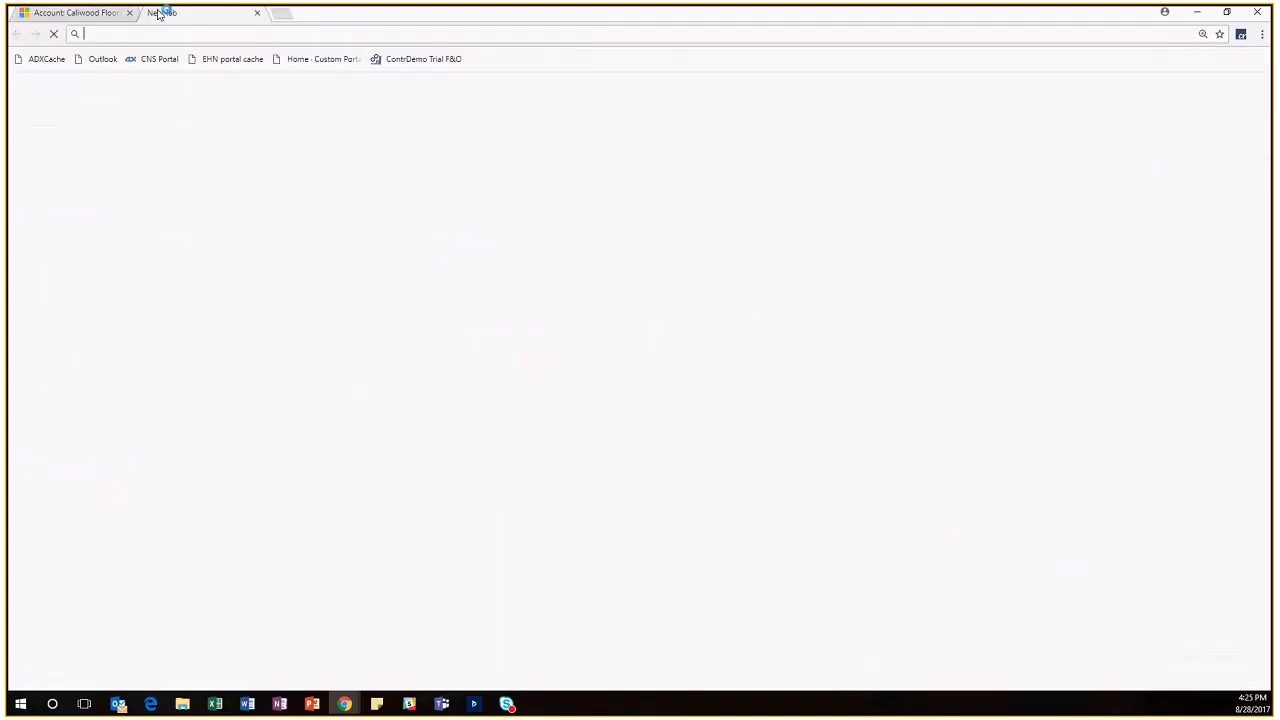
{"action": "left_click", "coordinate": [257, 13]}
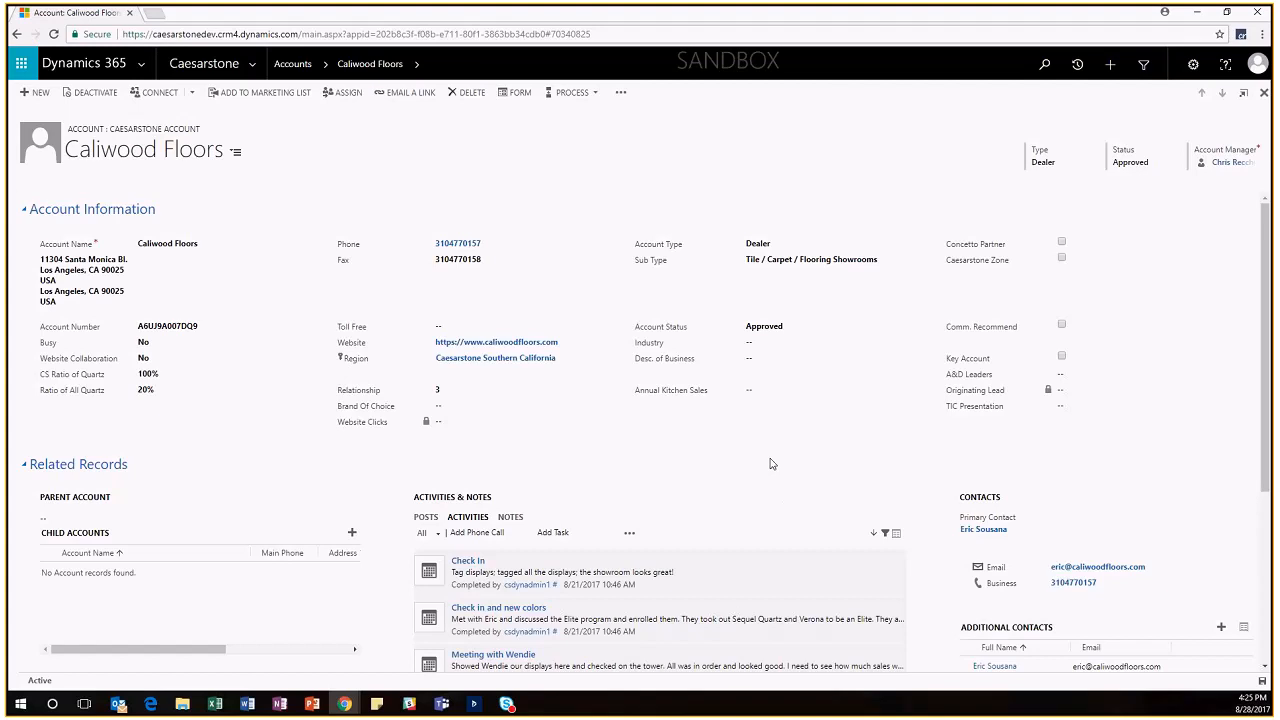
Inspect the available Account Status options on the Caliwood Floors account without changing the selection
{"action": "left_click", "coordinate": [843, 327]}
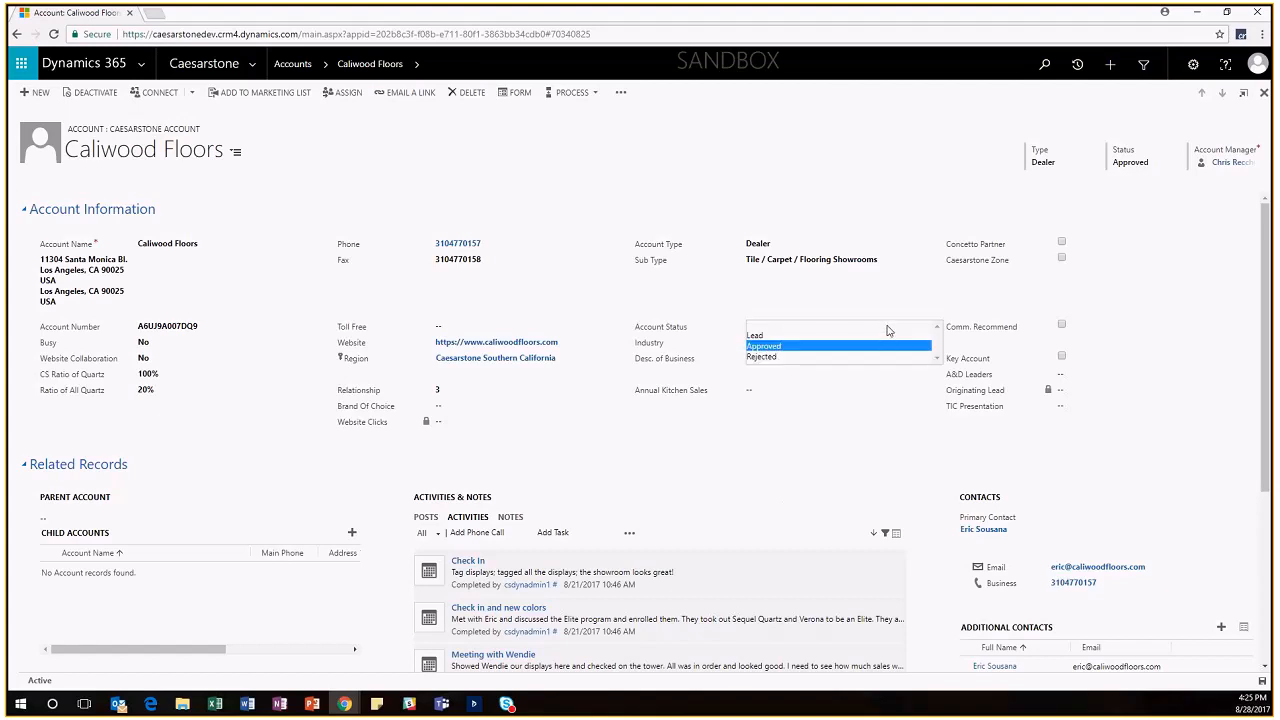
{"action": "scroll", "coordinate": [886, 330], "scroll_direction": "down", "scroll_amount": 3}
{"action": "scroll", "coordinate": [886, 330], "scroll_direction": "up", "scroll_amount": 3}
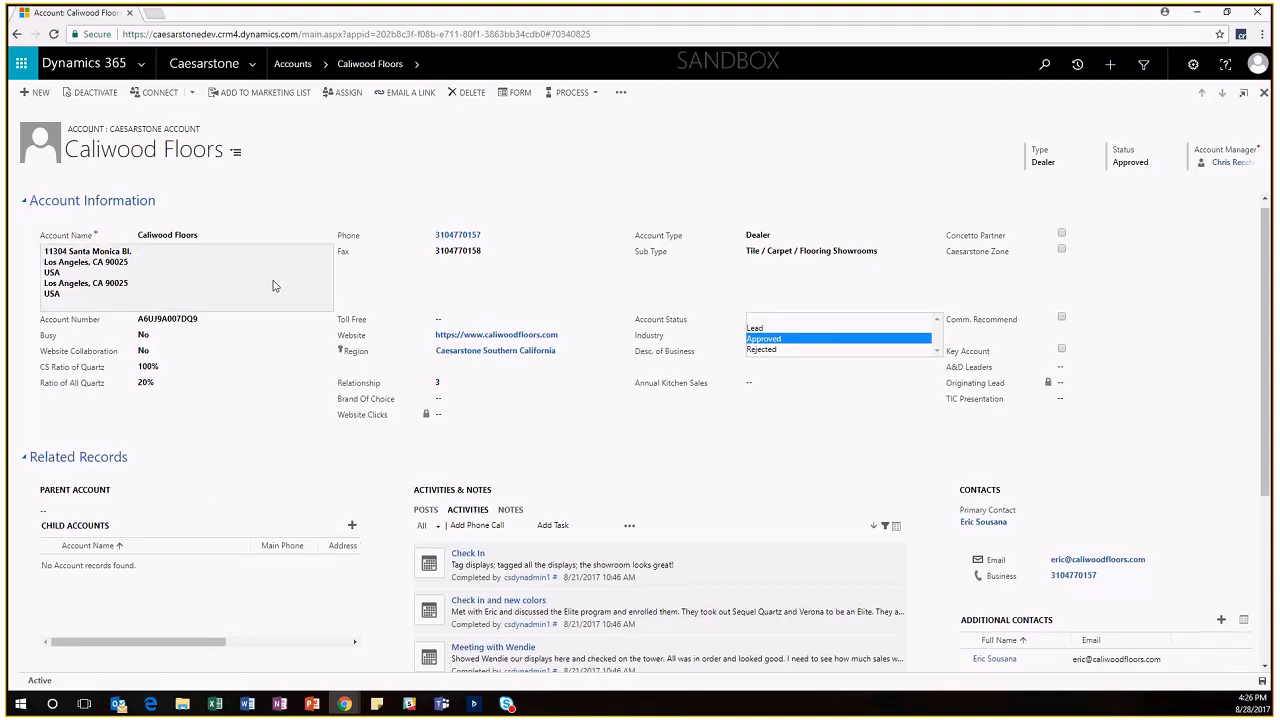
{"action": "left_click", "coordinate": [294, 220]}
Open caesarstoneus.com in a new browser tab and go to its Where To Buy page
{"action": "left_click", "coordinate": [156, 13]}
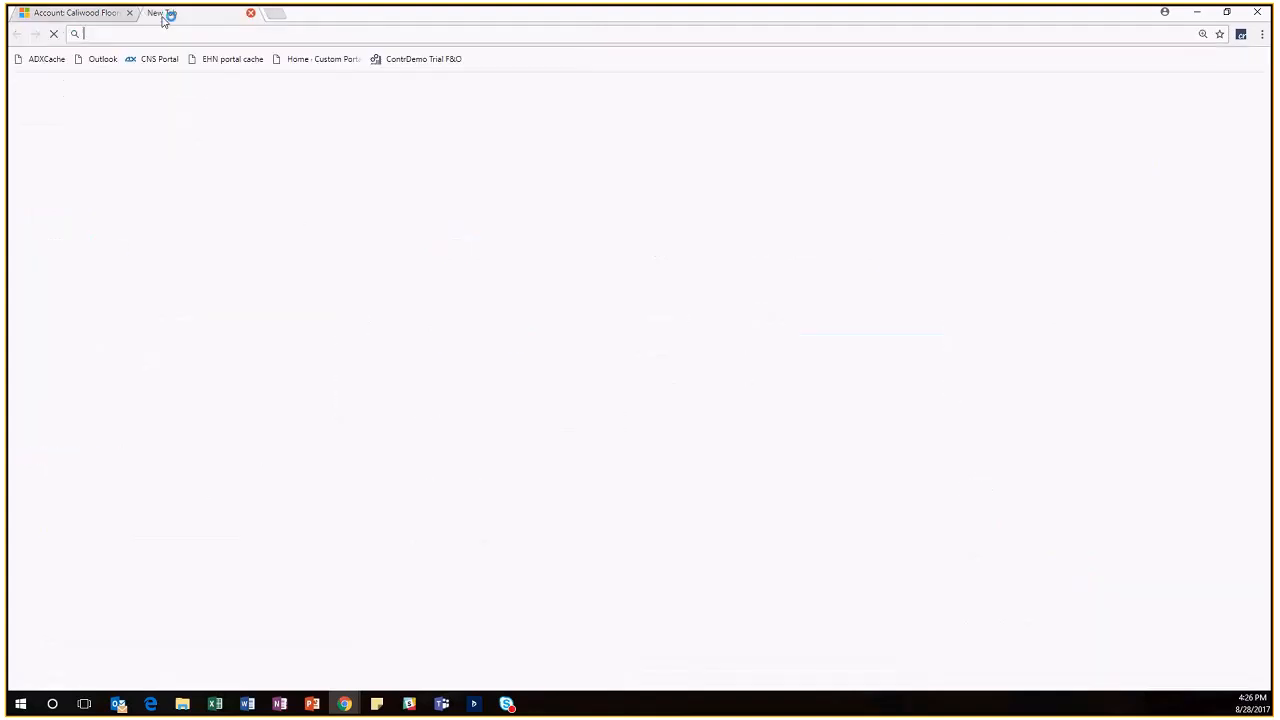
{"action": "type", "text": "caesarstonedev.crm4.dynamics.com"}
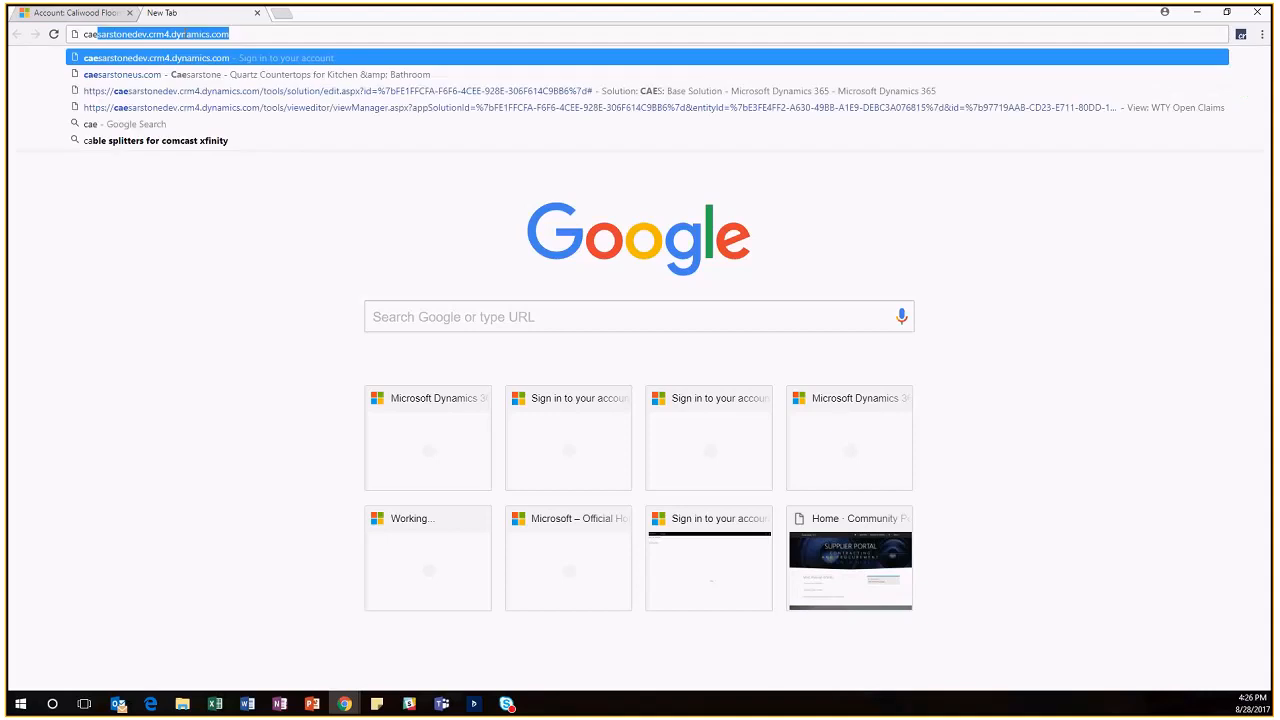
{"action": "key", "text": "Down"}
{"action": "key", "text": "Return"}
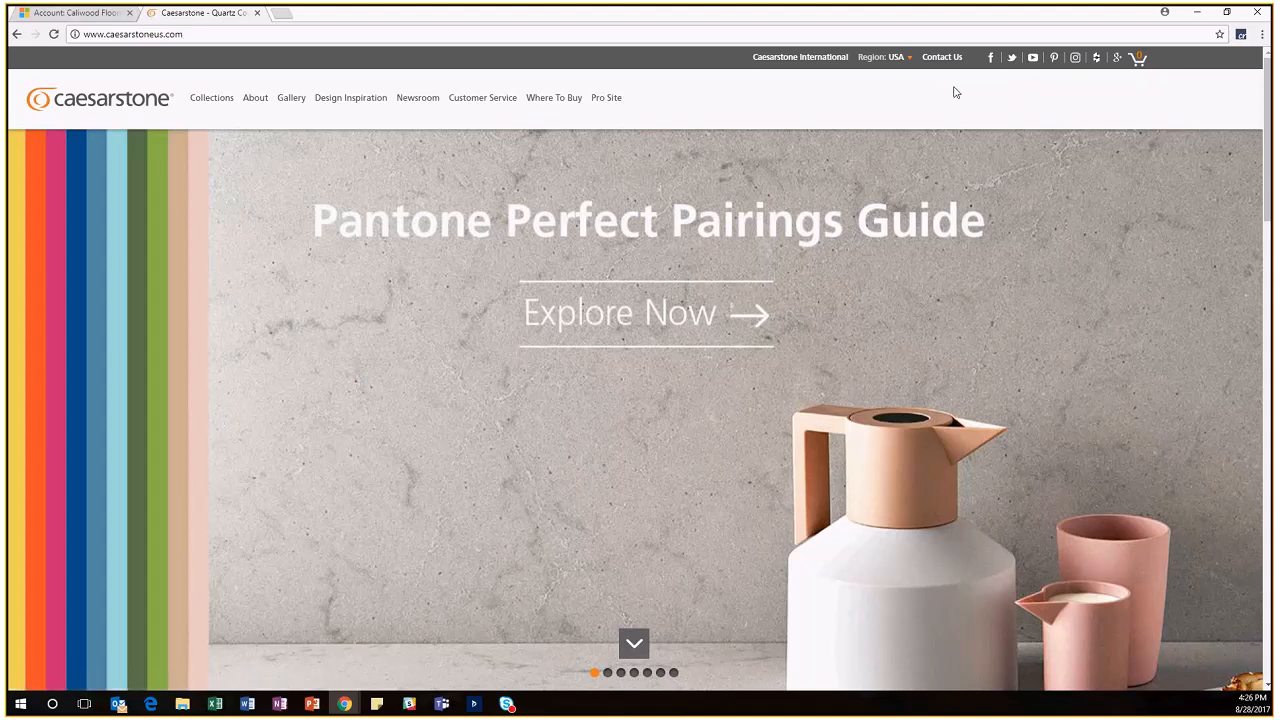
{"action": "left_click", "coordinate": [553, 98]}
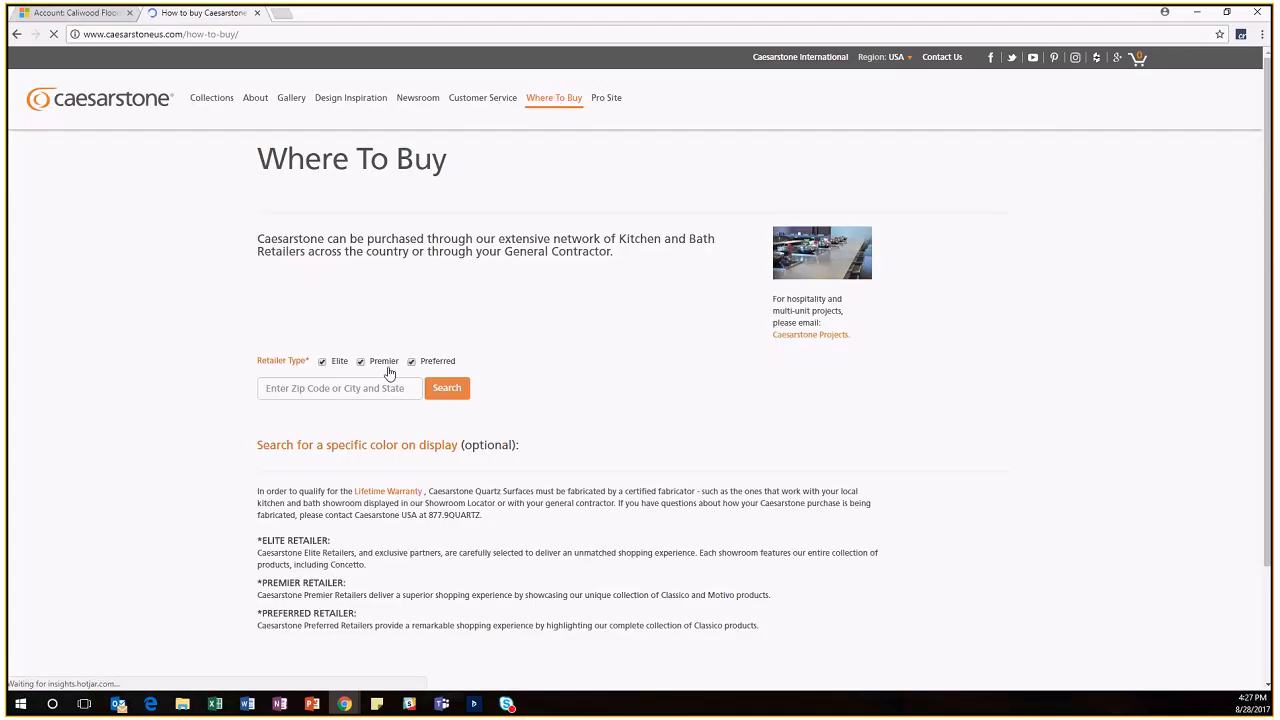
Search the store locator for Elite, Premier and Preferred retailers near zip code 90025
{"action": "type", "text": "9"}
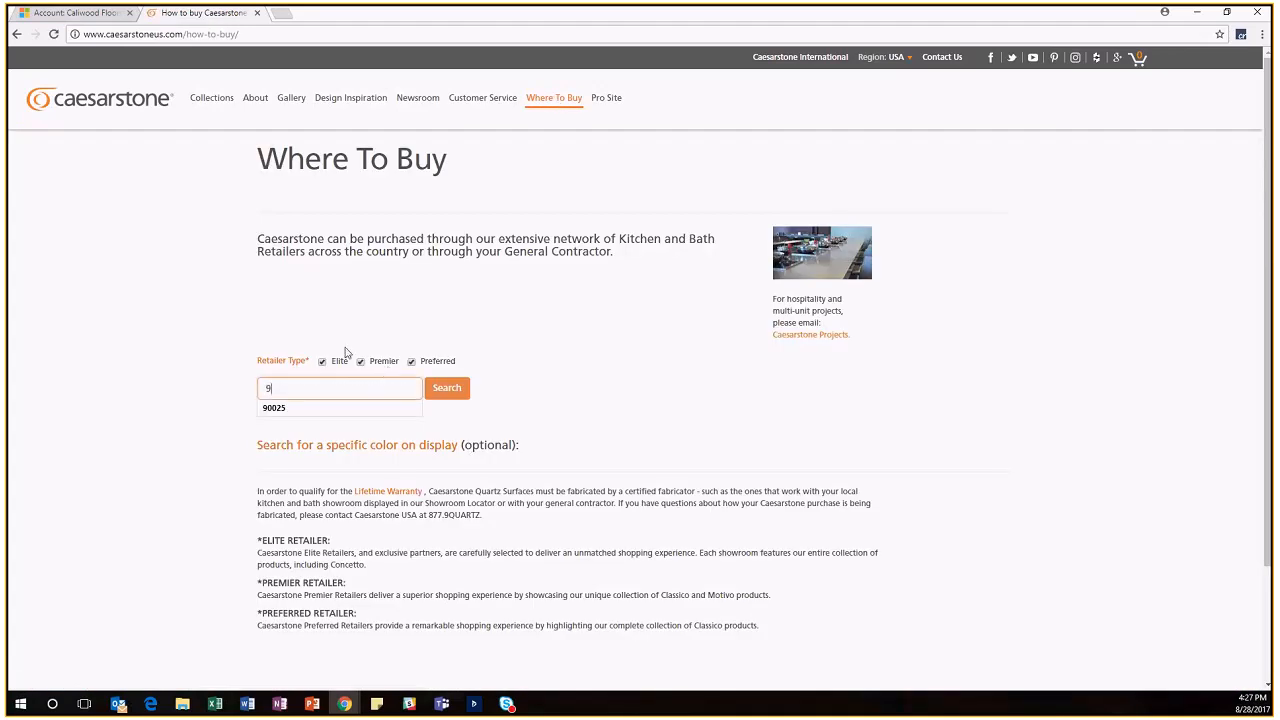
{"action": "type", "text": "0025"}
{"action": "left_click", "coordinate": [436, 396]}
{"action": "left_click", "coordinate": [436, 398]}
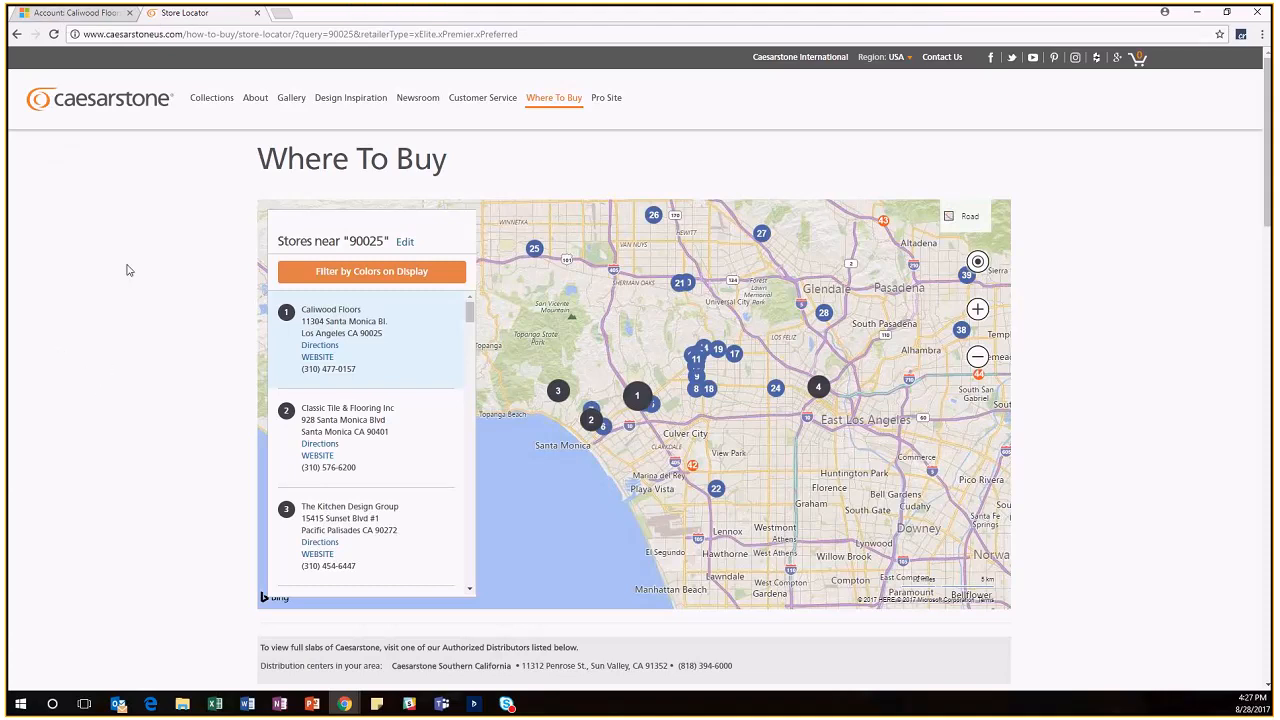
Return to the Dynamics 365 accounts list and switch it to the view SCA Fabricators (Approved)
{"action": "left_click", "coordinate": [82, 13]}
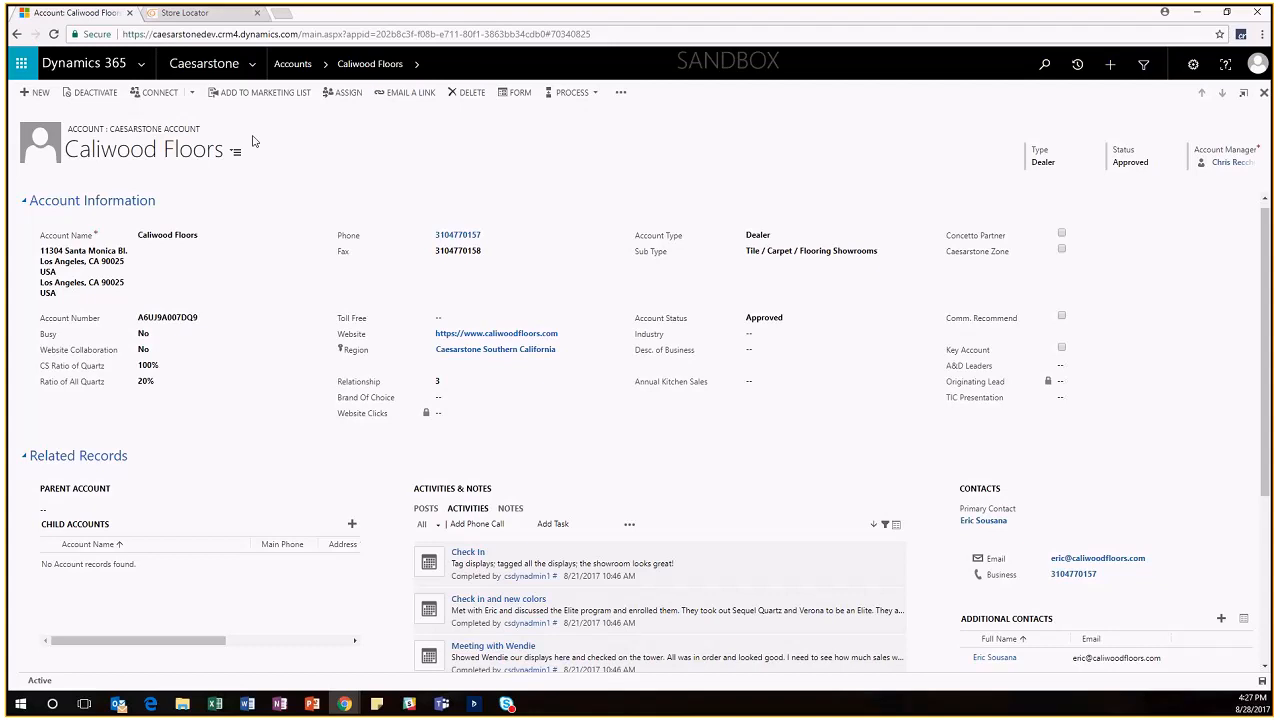
{"action": "left_click", "coordinate": [293, 64]}
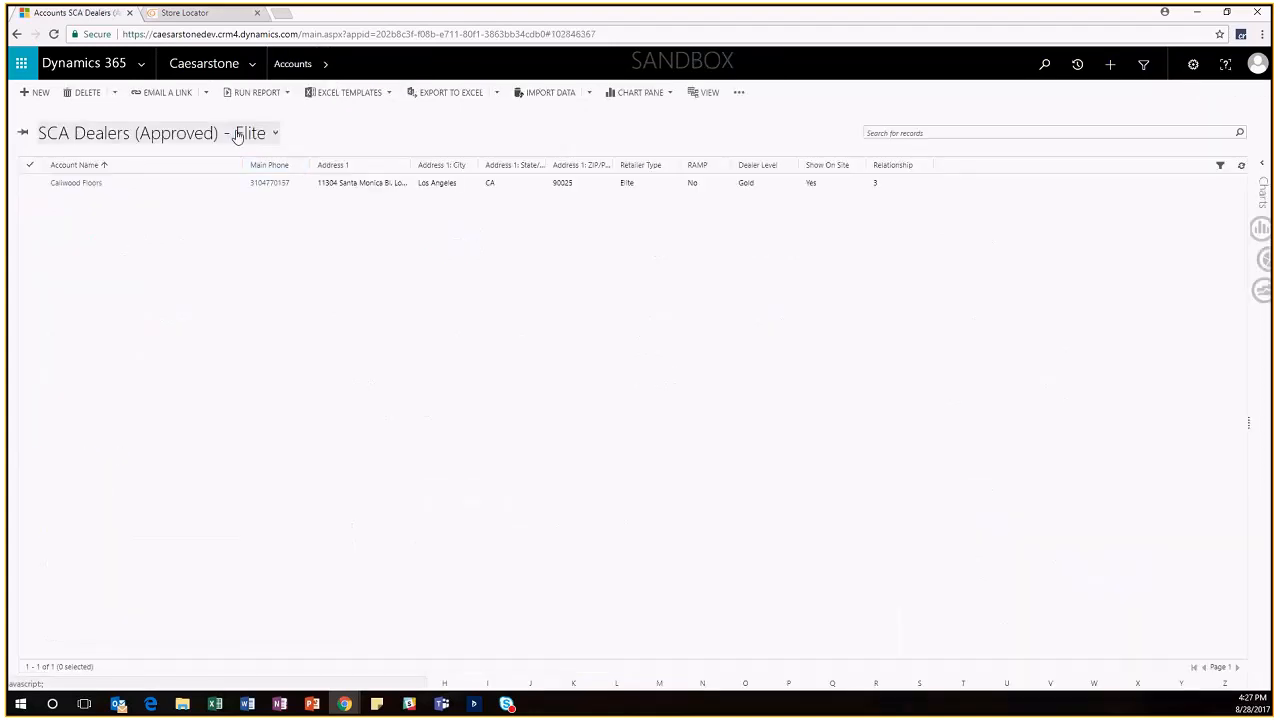
{"action": "left_click", "coordinate": [150, 133]}
{"action": "left_click", "coordinate": [86, 228]}
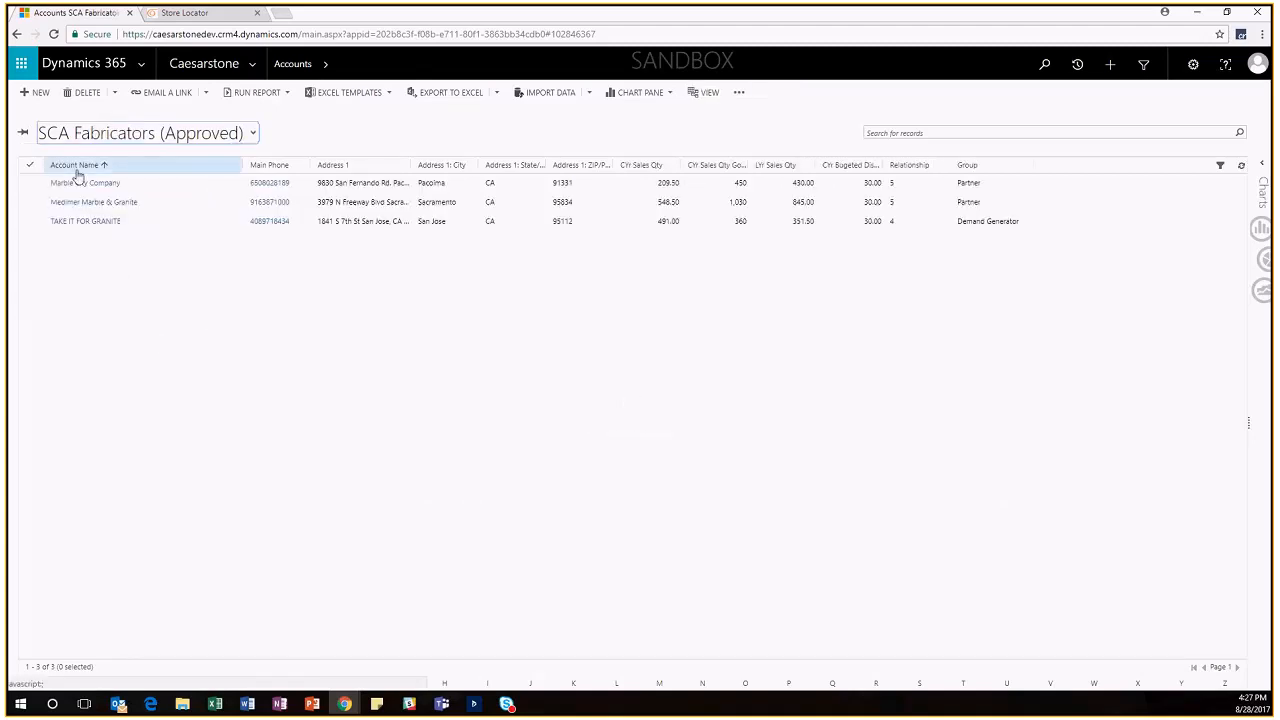
Open the Marble City Company account, review the activities and contacts in its Related Records section and collapse it
{"action": "left_click", "coordinate": [85, 183]}
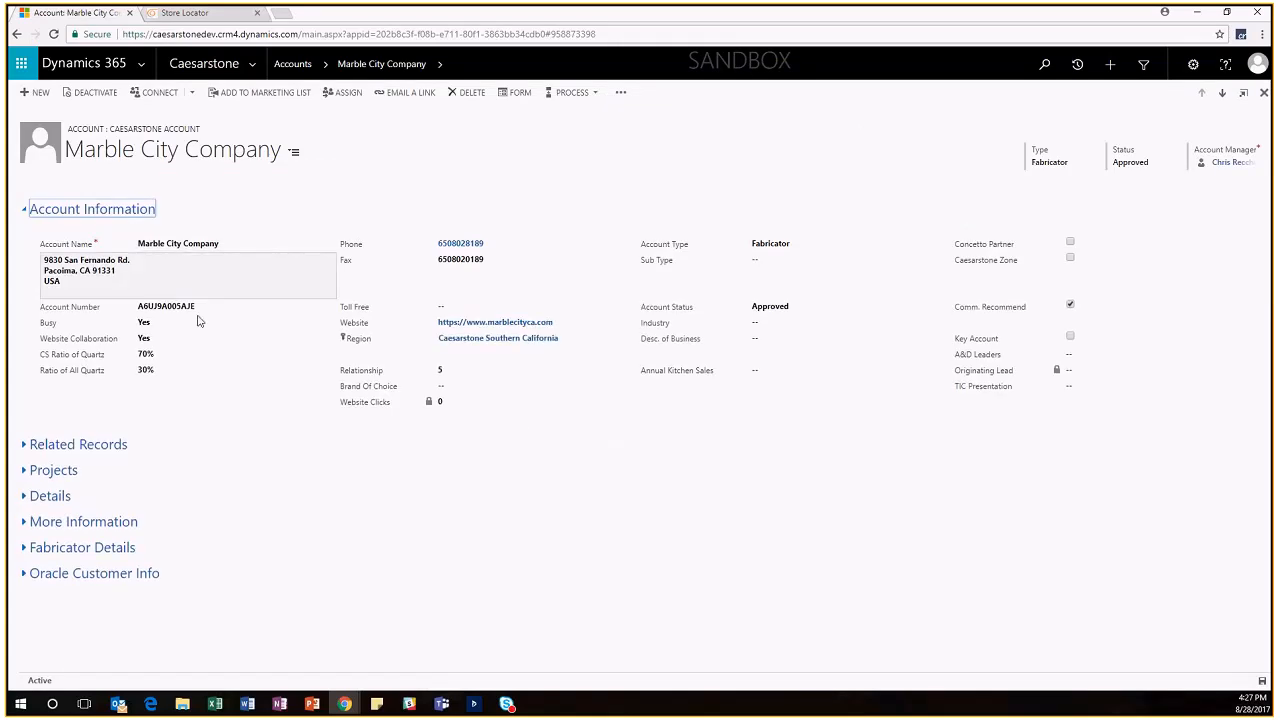
{"action": "left_click", "coordinate": [35, 449]}
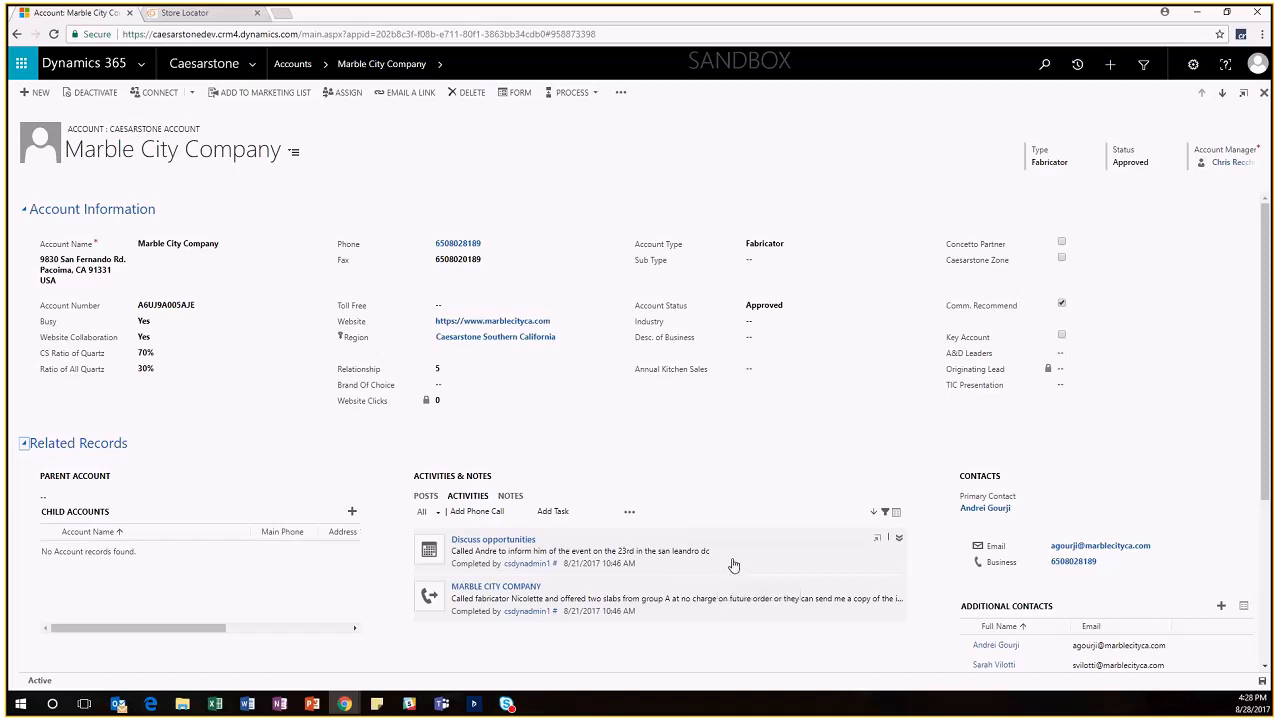
{"action": "scroll", "coordinate": [310, 402], "scroll_direction": "down", "scroll_amount": 1}
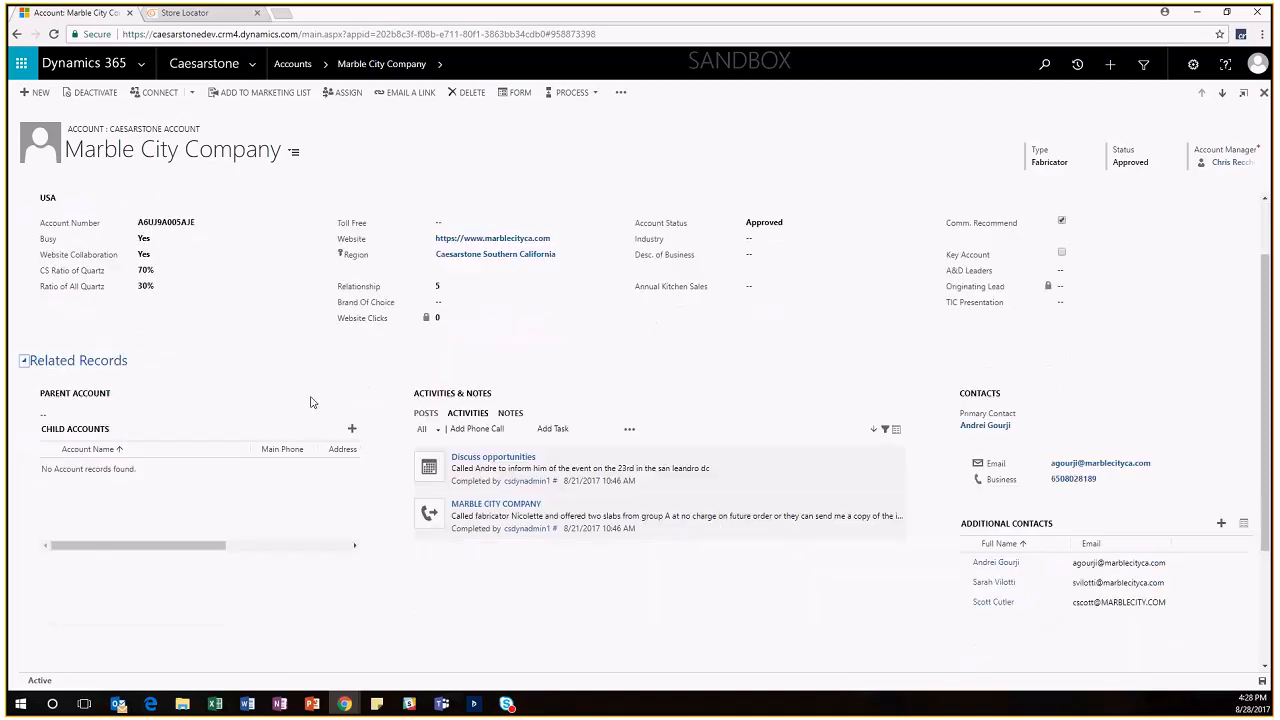
{"action": "left_click", "coordinate": [22, 363]}
Review the fabricator information in the More Information section of the Marble City Company account and collapse the section
{"action": "left_click", "coordinate": [26, 522]}
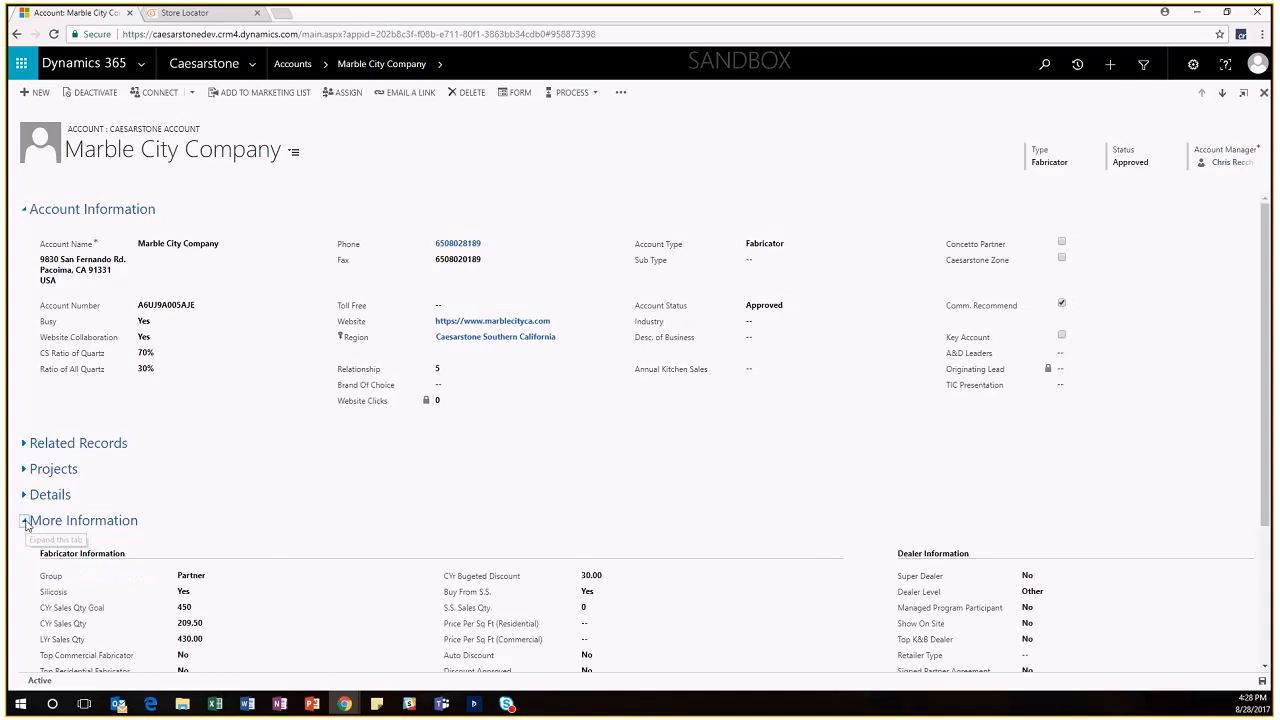
{"action": "scroll", "coordinate": [330, 537], "scroll_direction": "down", "scroll_amount": 1}
{"action": "scroll", "coordinate": [365, 540], "scroll_direction": "down", "scroll_amount": 1}
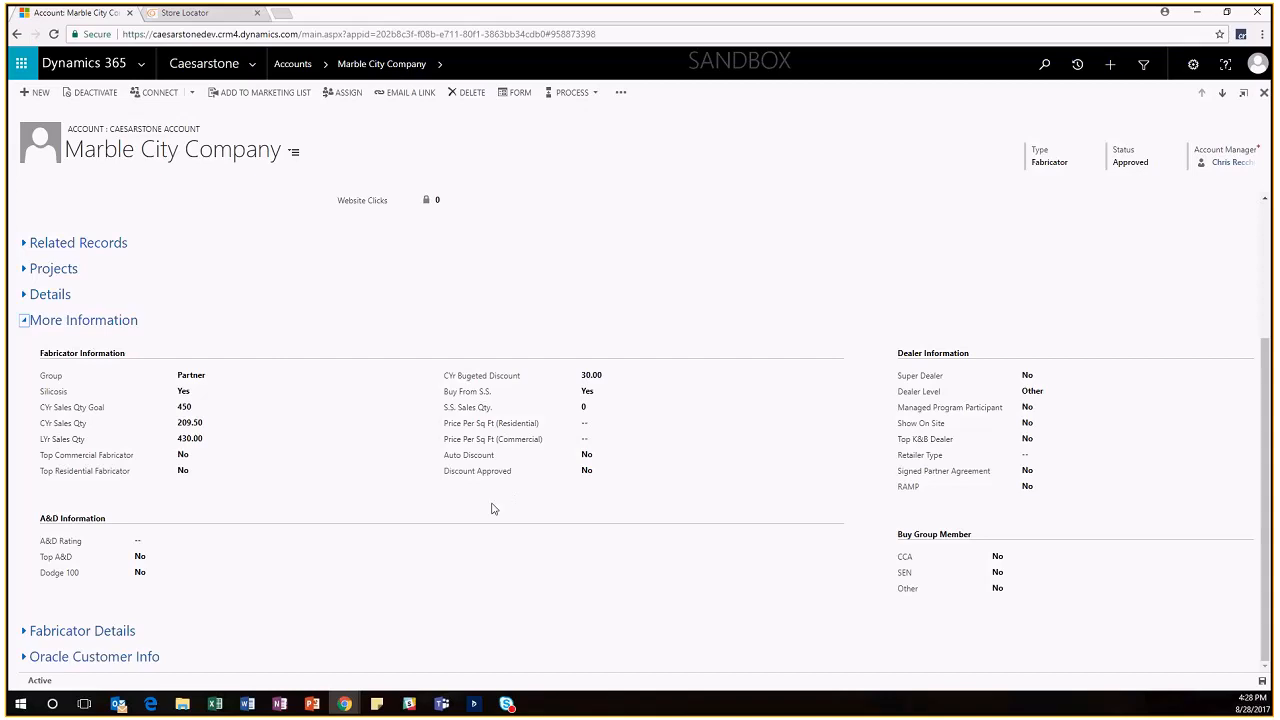
{"action": "left_click", "coordinate": [24, 321]}
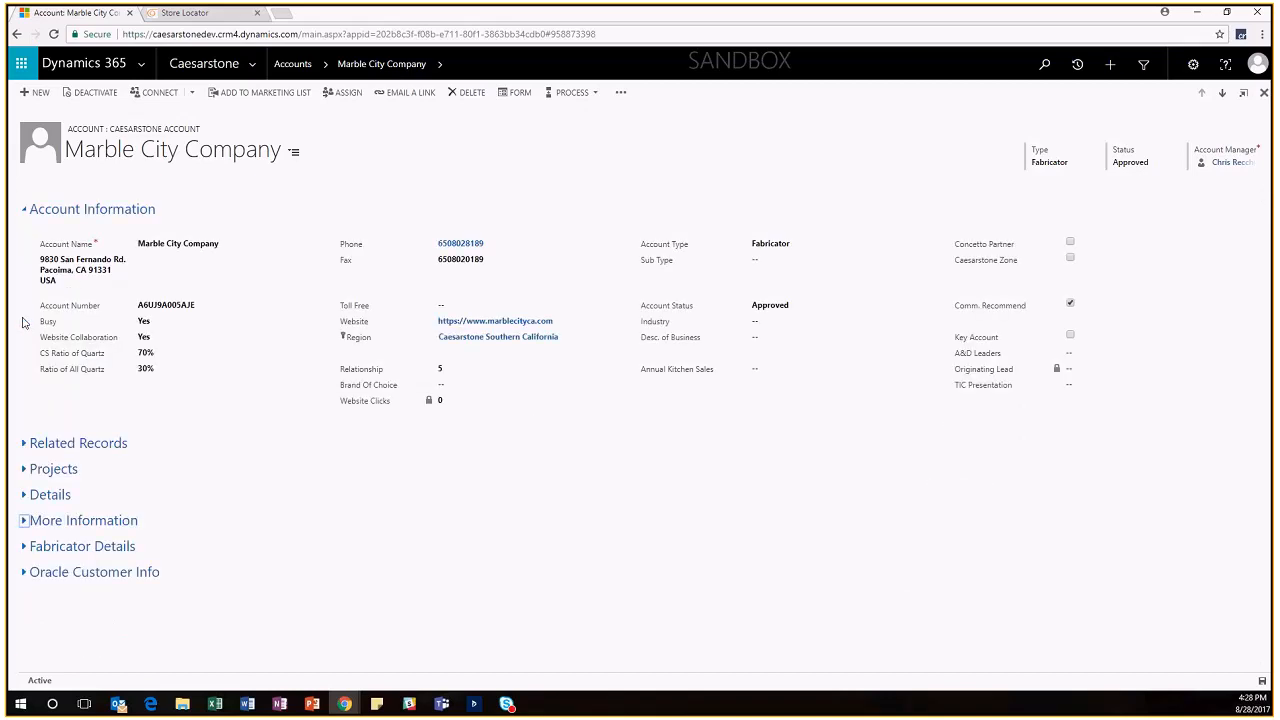
Review the current-year and last-year item purchases in the account's Oracle Customer Info section and collapse the section
{"action": "left_click", "coordinate": [24, 573]}
{"action": "scroll", "coordinate": [249, 591], "scroll_direction": "down", "scroll_amount": 2}
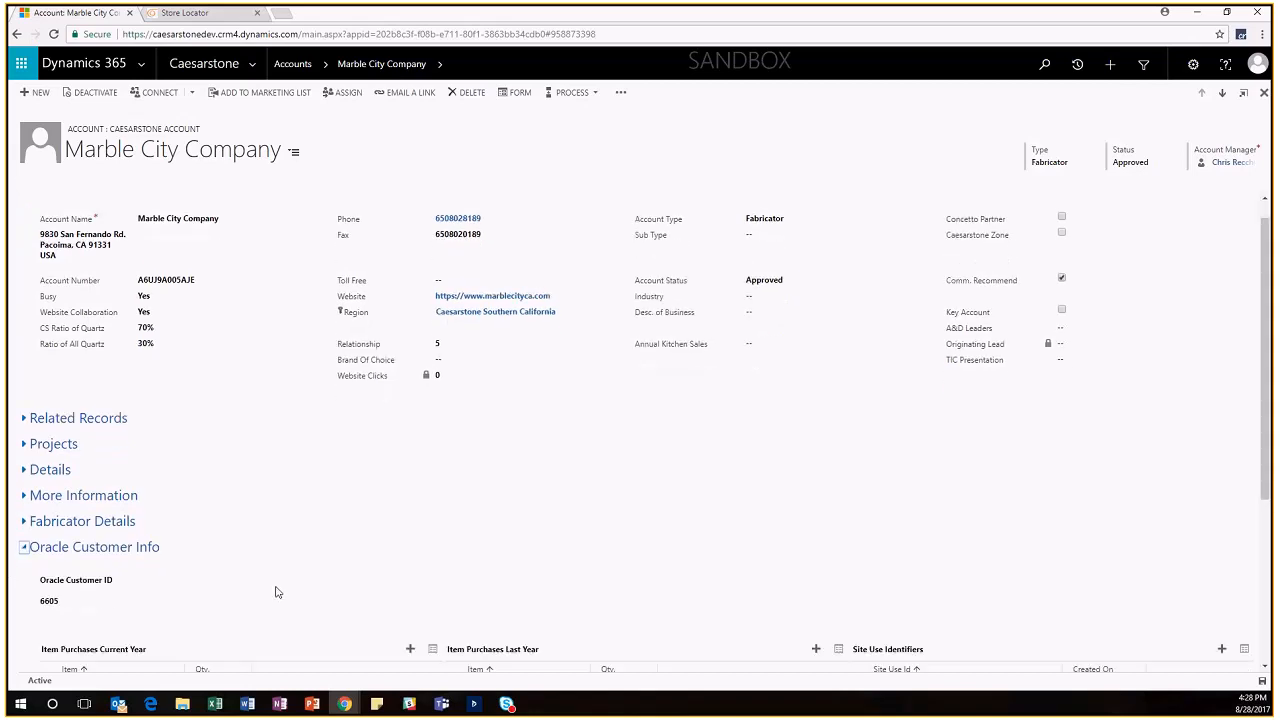
{"action": "scroll", "coordinate": [276, 593], "scroll_direction": "down", "scroll_amount": 1}
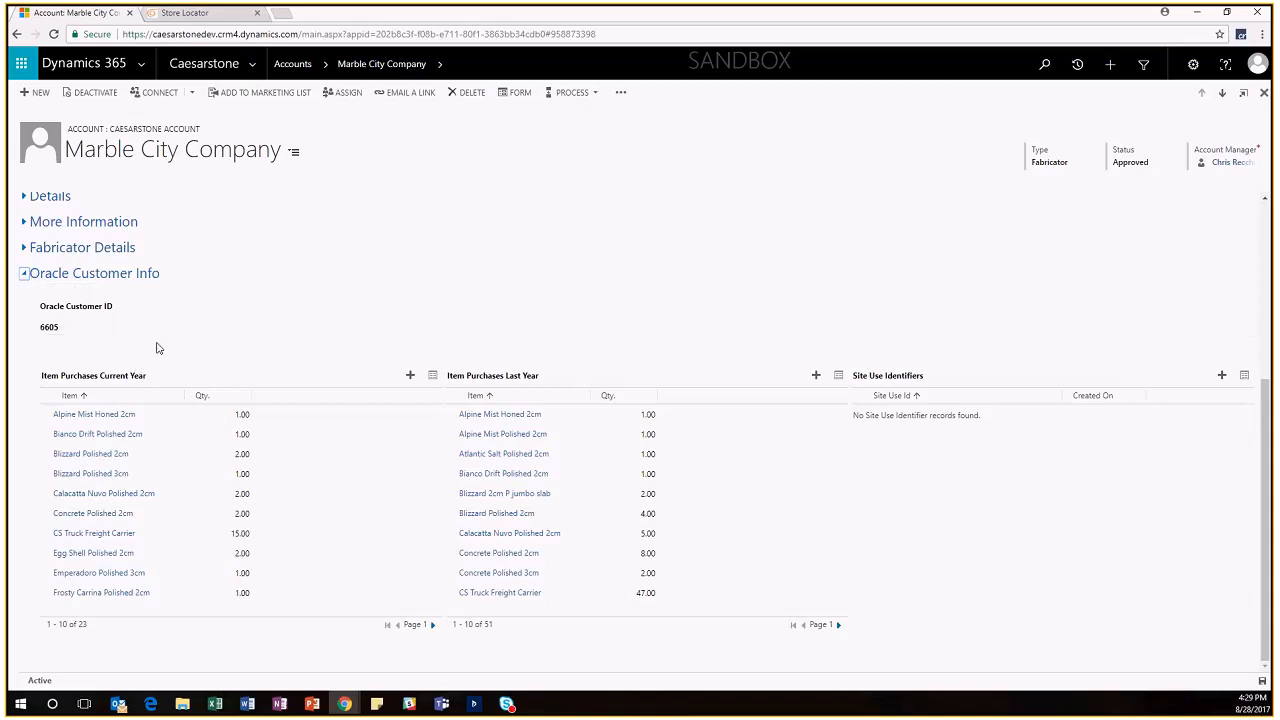
{"action": "left_click", "coordinate": [145, 513]}
{"action": "left_click", "coordinate": [25, 276]}
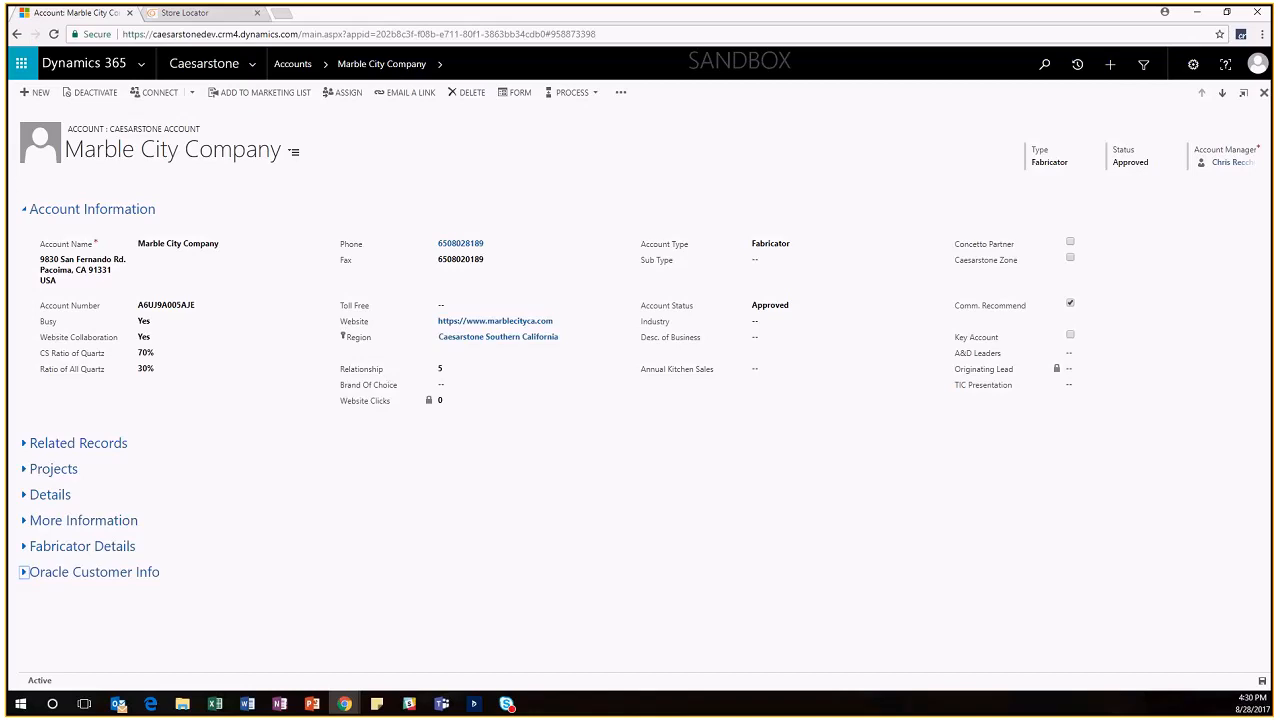
Search all Dynamics 365 records for "designarc"
{"action": "left_click", "coordinate": [118, 704]}
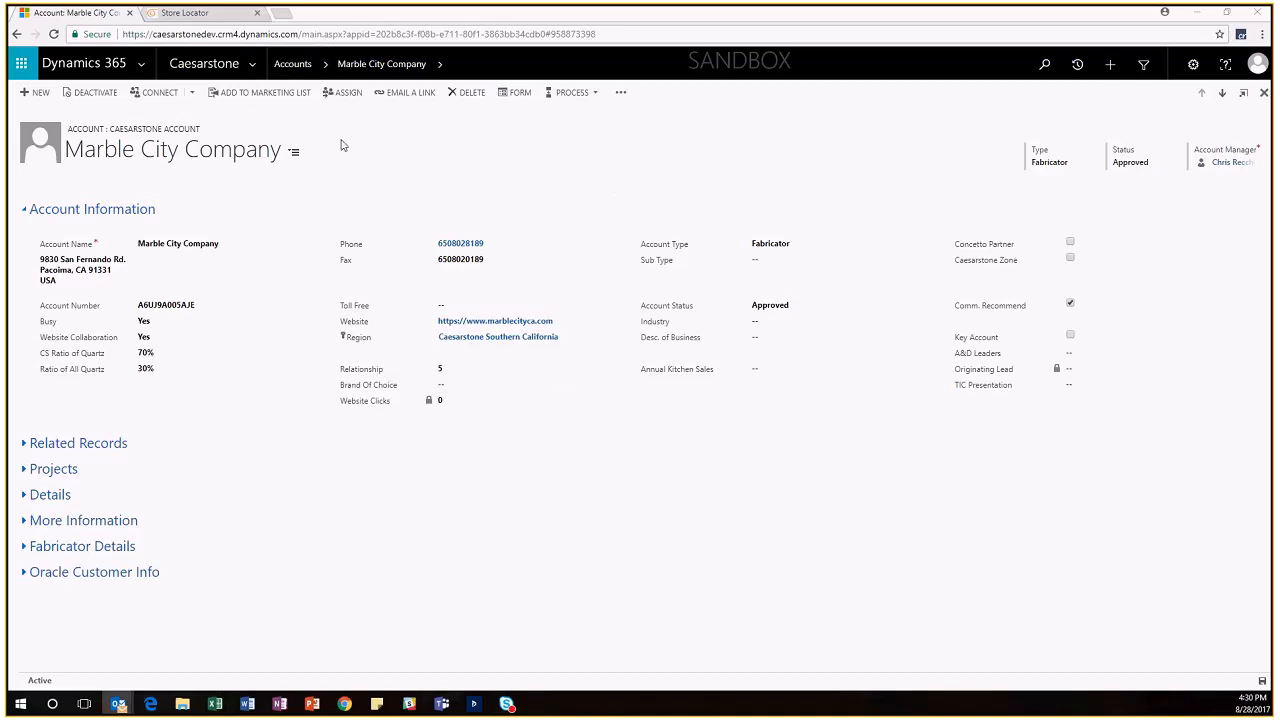
{"action": "left_click", "coordinate": [1042, 66]}
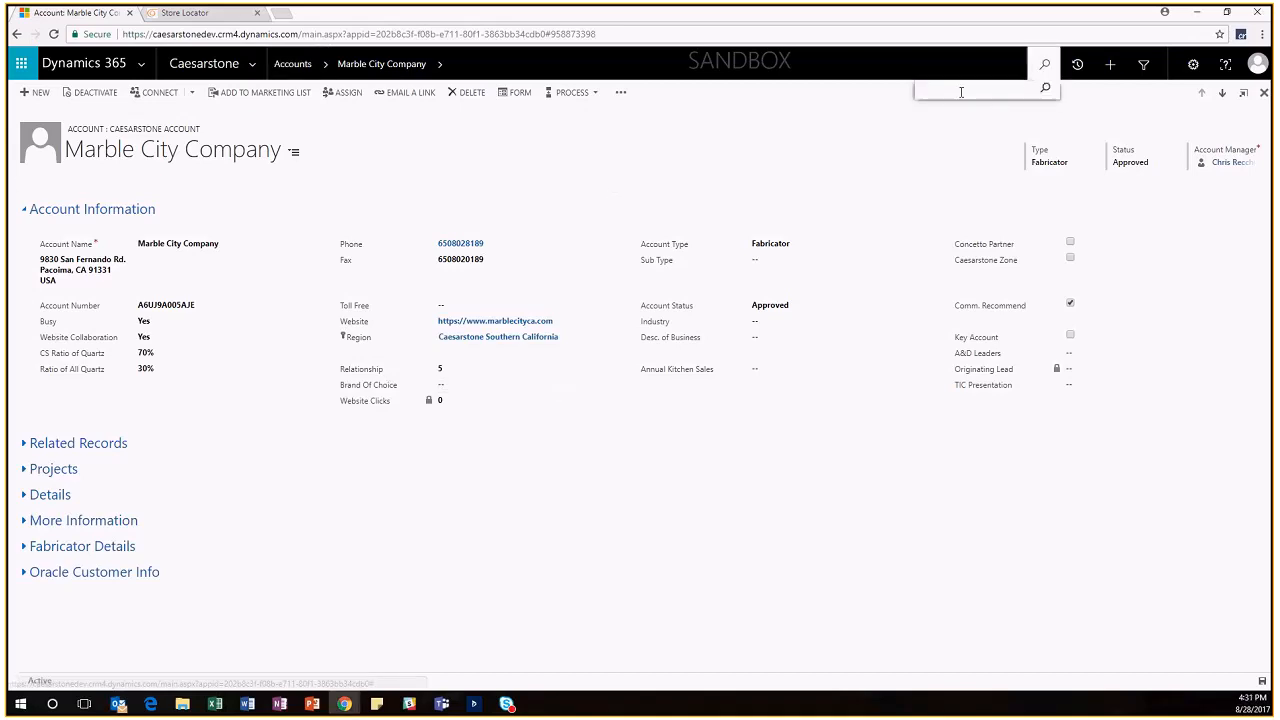
{"action": "type", "text": "design"}
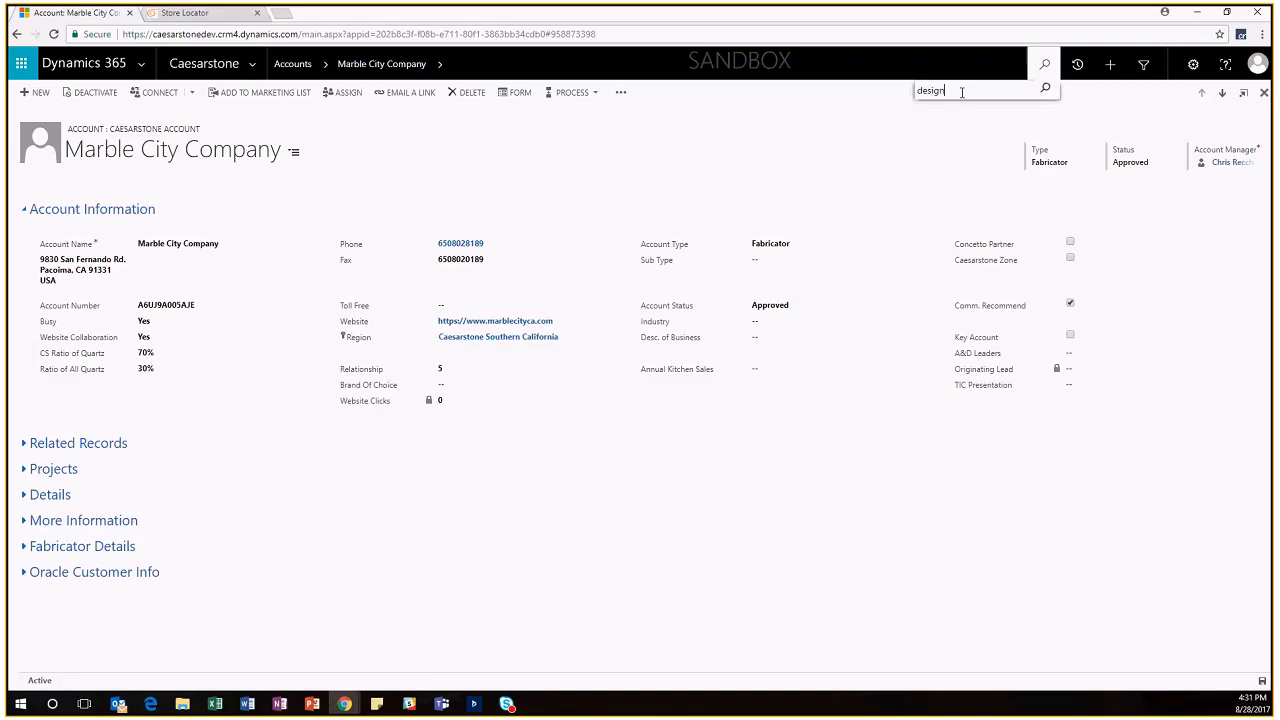
{"action": "type", "text": "ard"}
{"action": "key", "text": "Return"}
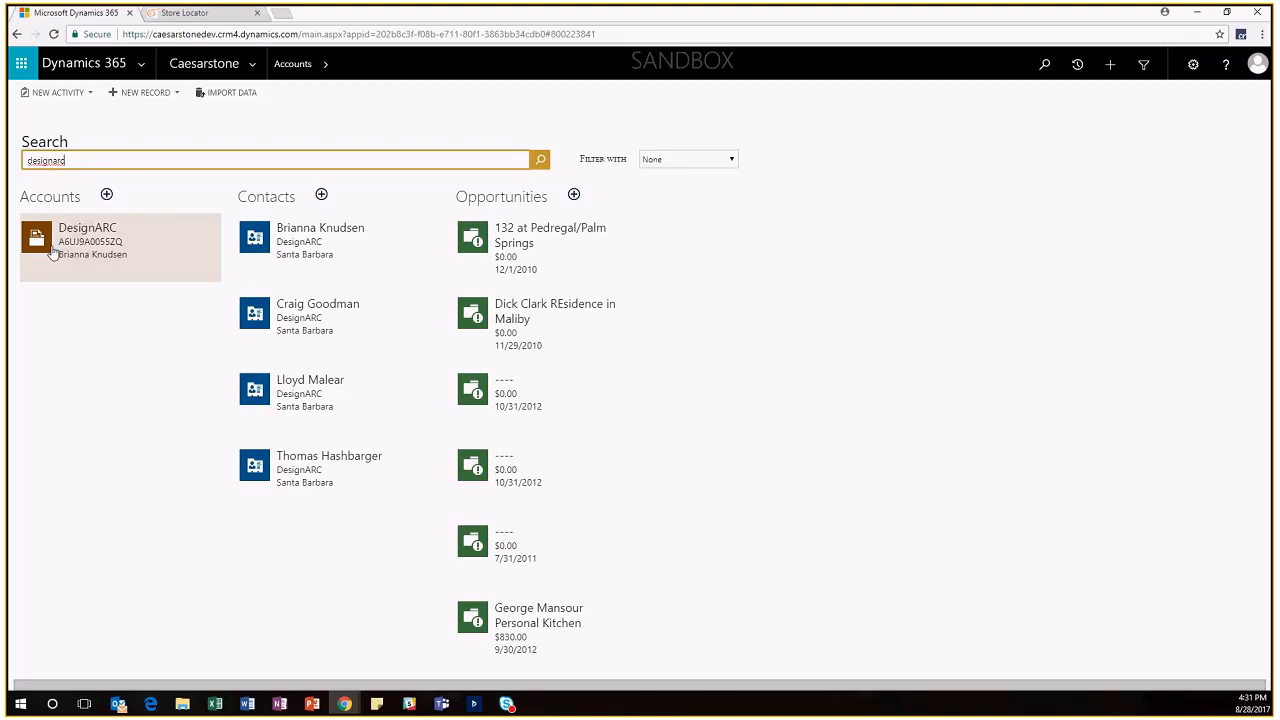
Open the DesignARC account from the recently viewed records
{"action": "left_click", "coordinate": [1079, 67]}
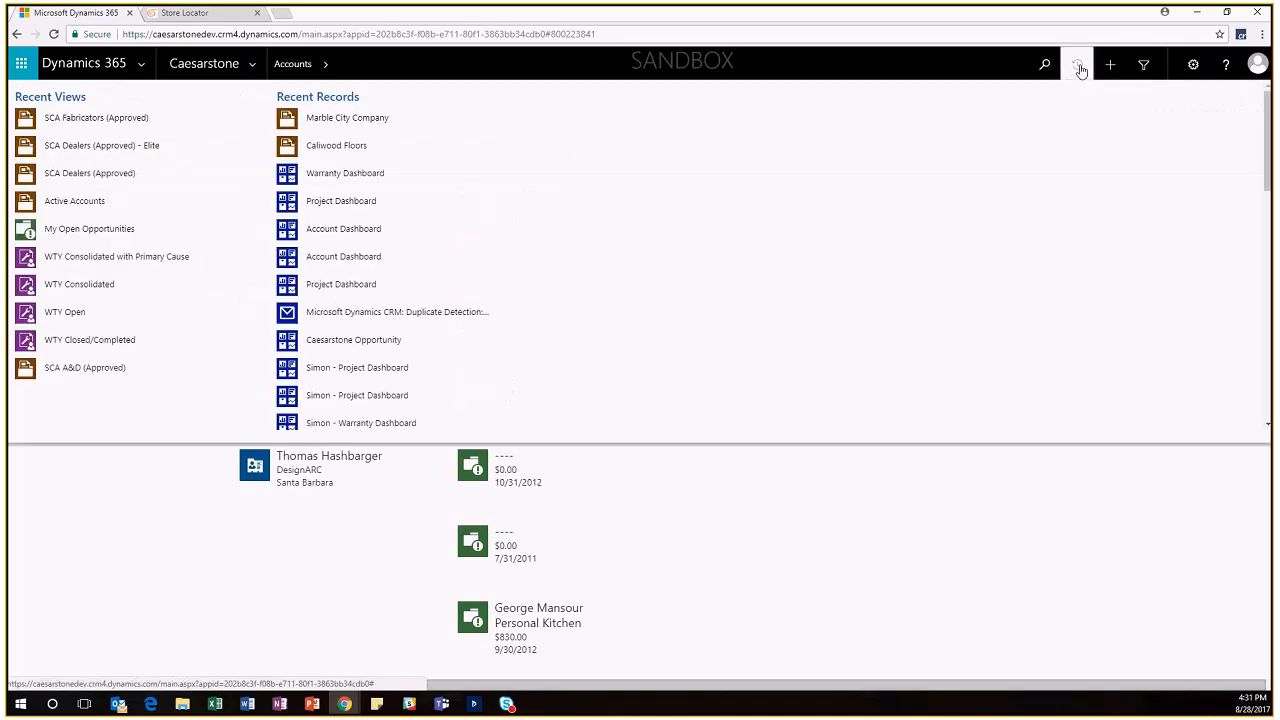
{"action": "scroll", "coordinate": [361, 158], "scroll_direction": "down", "scroll_amount": 4}
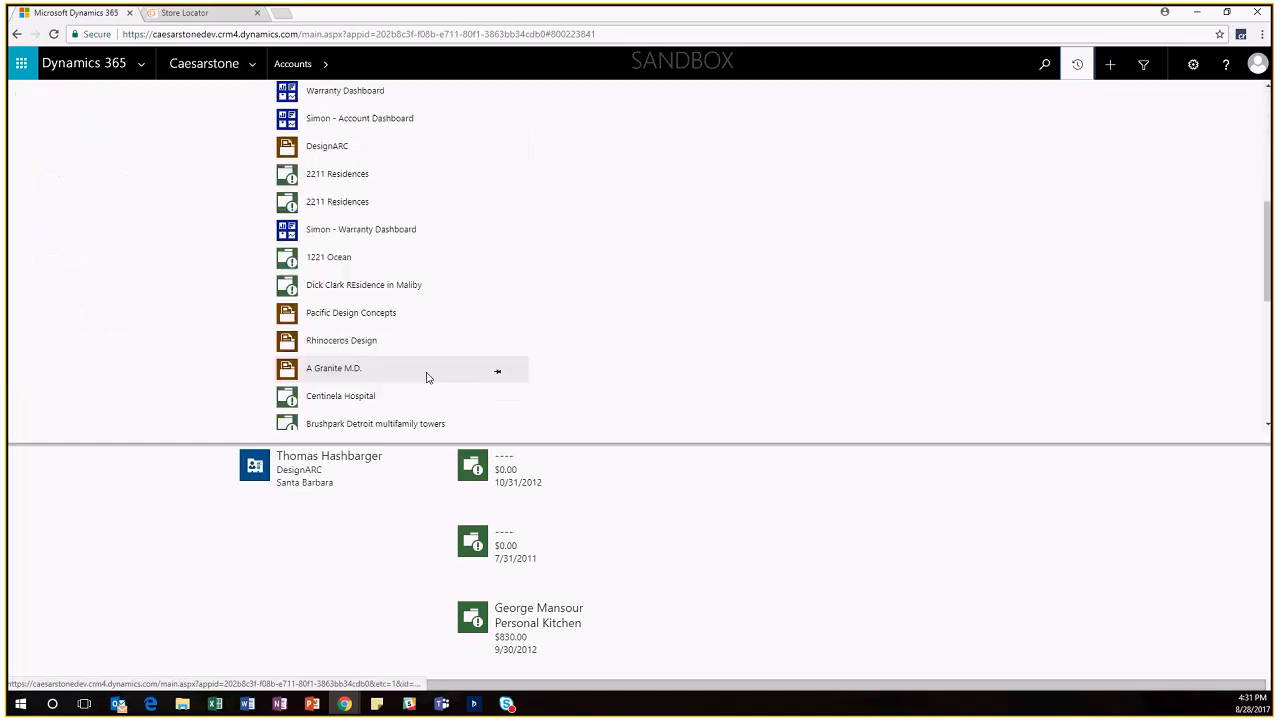
{"action": "left_click", "coordinate": [330, 152]}
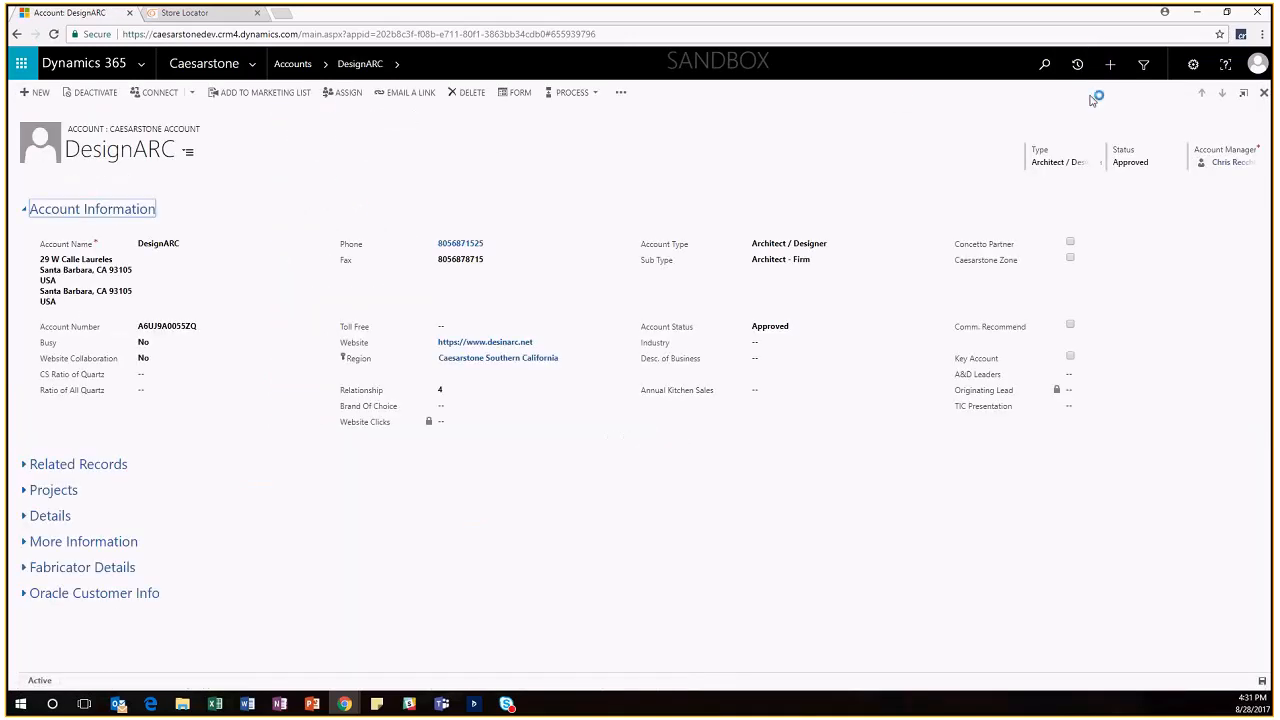
{"action": "left_click", "coordinate": [1077, 63]}
Review the activities and contacts in the Related Records section of the DesignARC account and collapse the section
{"action": "left_click", "coordinate": [33, 466]}
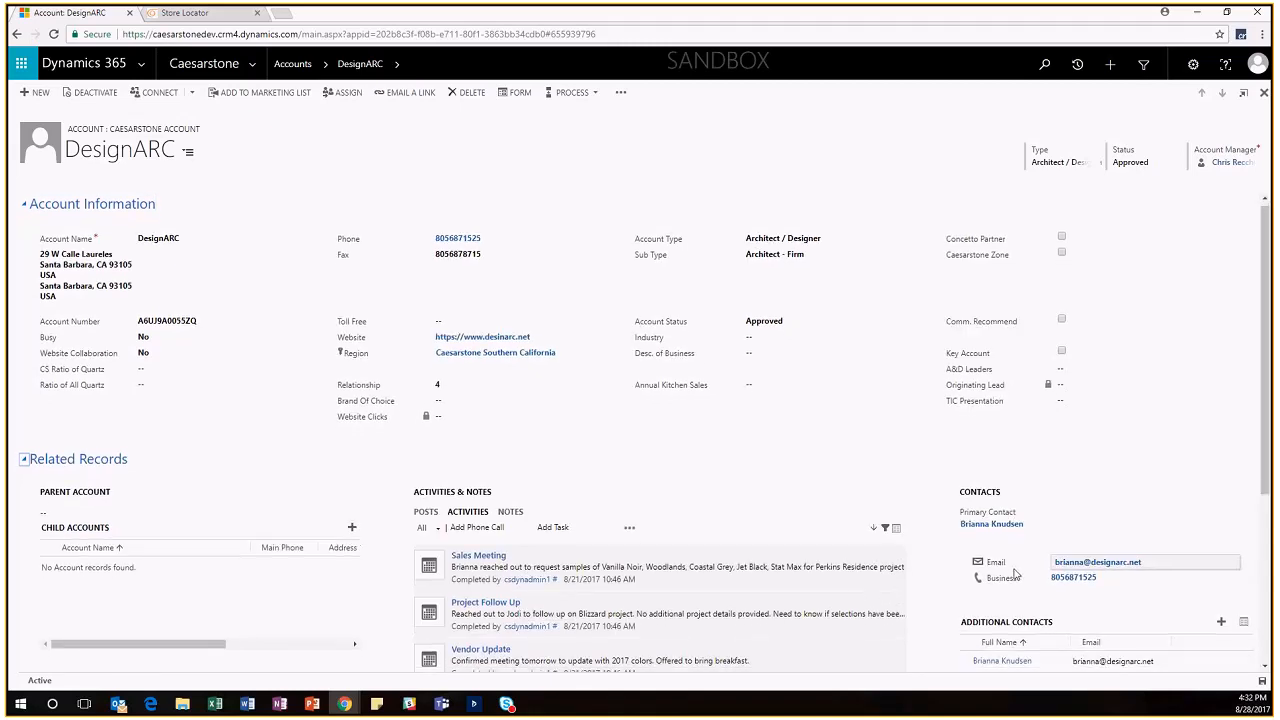
{"action": "scroll", "coordinate": [1015, 572], "scroll_direction": "down", "scroll_amount": 1}
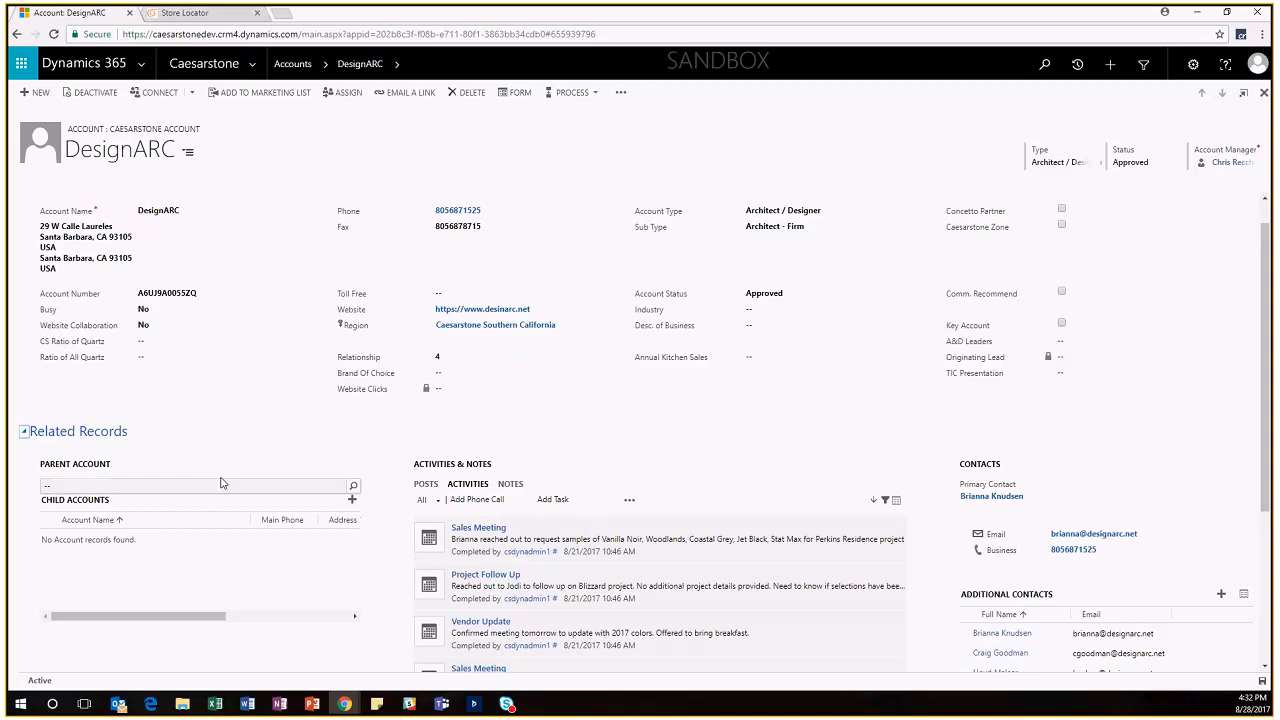
{"action": "left_click", "coordinate": [25, 433]}
Open the 2211 Residences opportunity from the account's Projects section and review its summary and product lines
{"action": "left_click", "coordinate": [24, 490]}
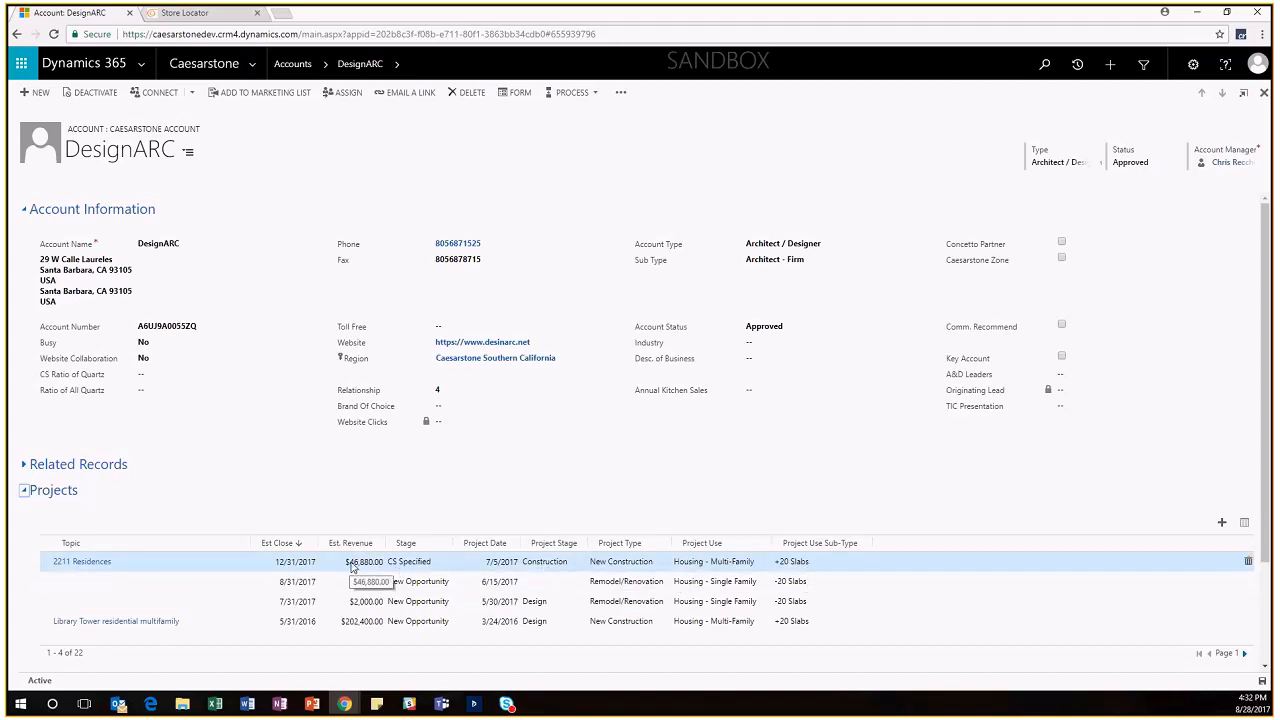
{"action": "left_click", "coordinate": [82, 561]}
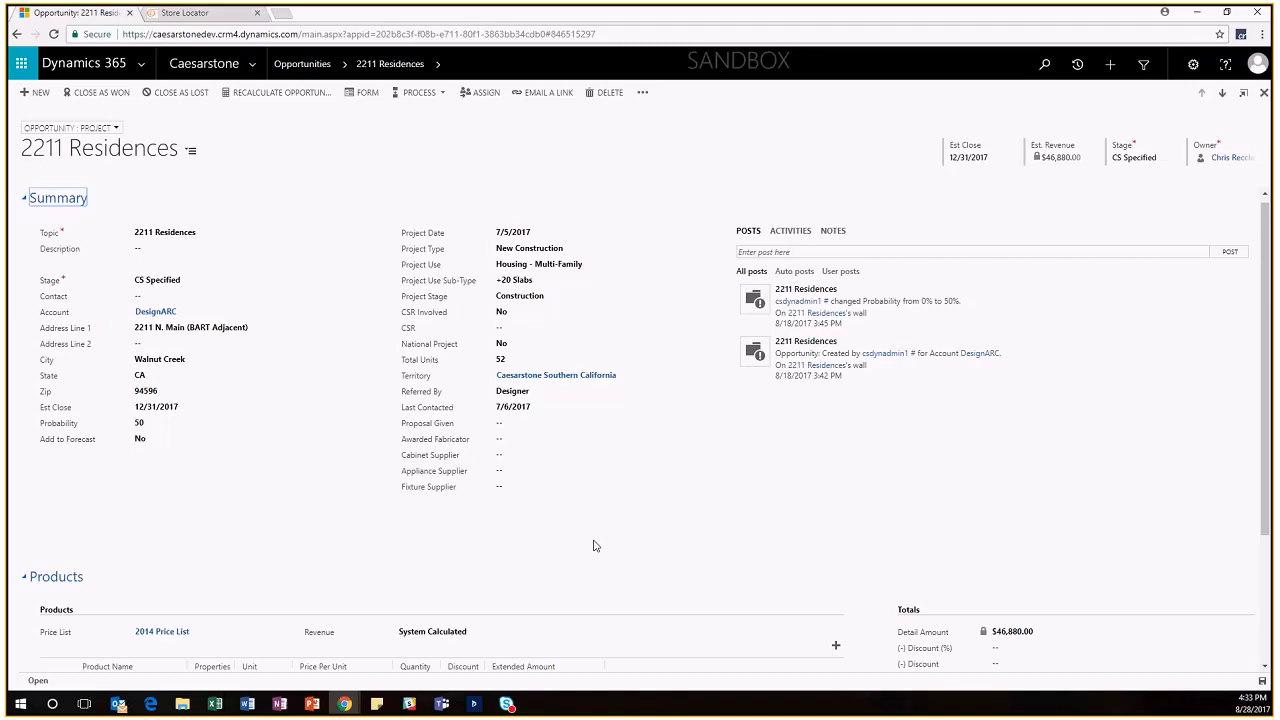
{"action": "scroll", "coordinate": [594, 545], "scroll_direction": "down", "scroll_amount": 1}
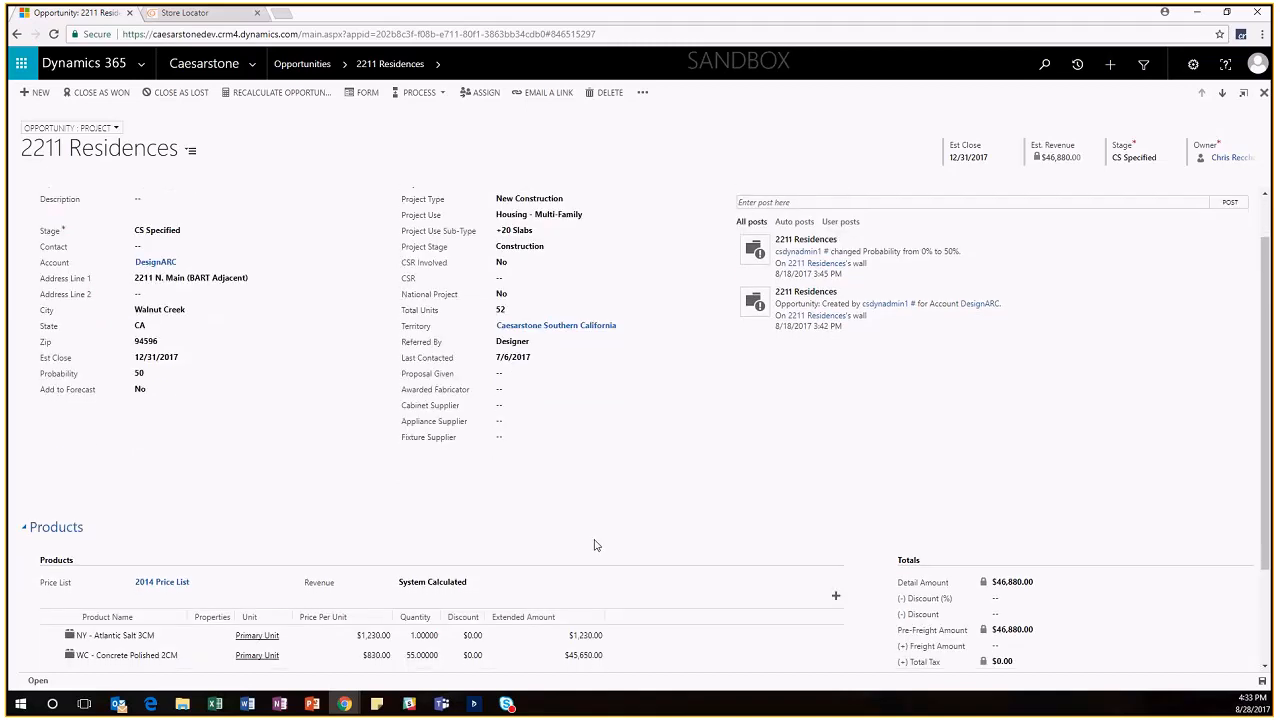
{"action": "scroll", "coordinate": [594, 545], "scroll_direction": "down", "scroll_amount": 1}
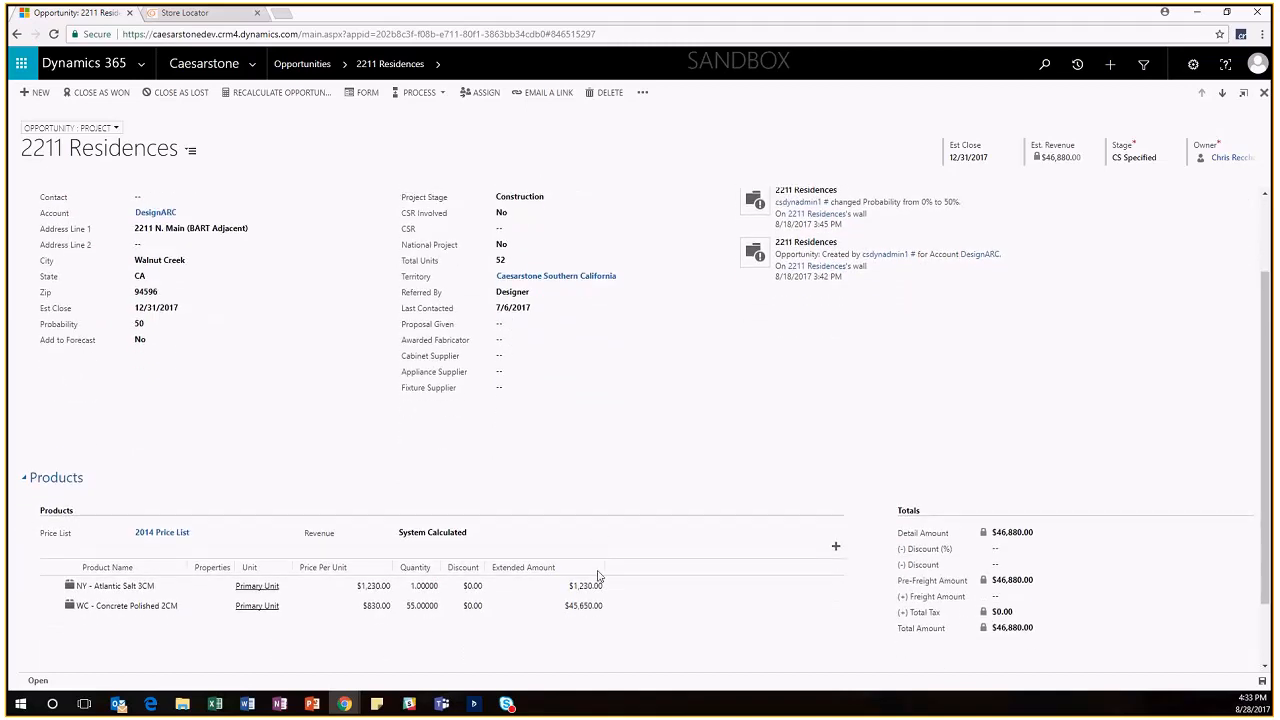
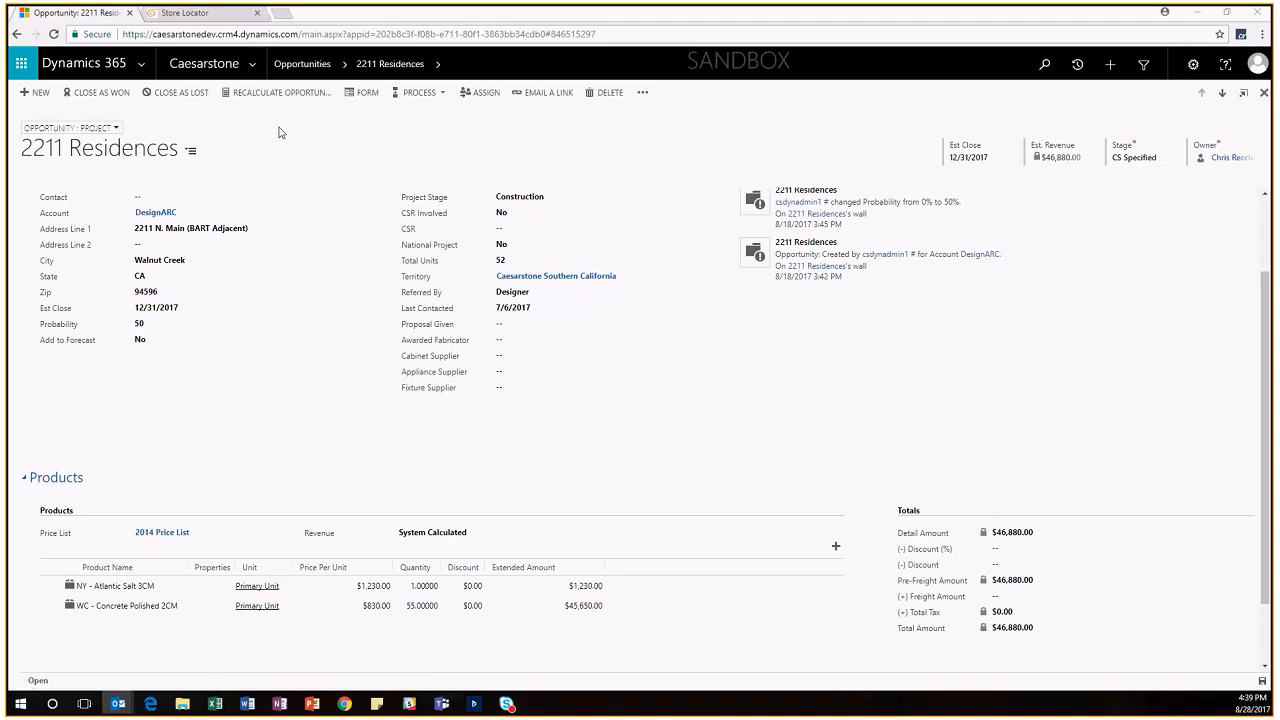
Go to the service cases list and switch it to the view WTY Open
{"action": "left_click", "coordinate": [257, 67]}
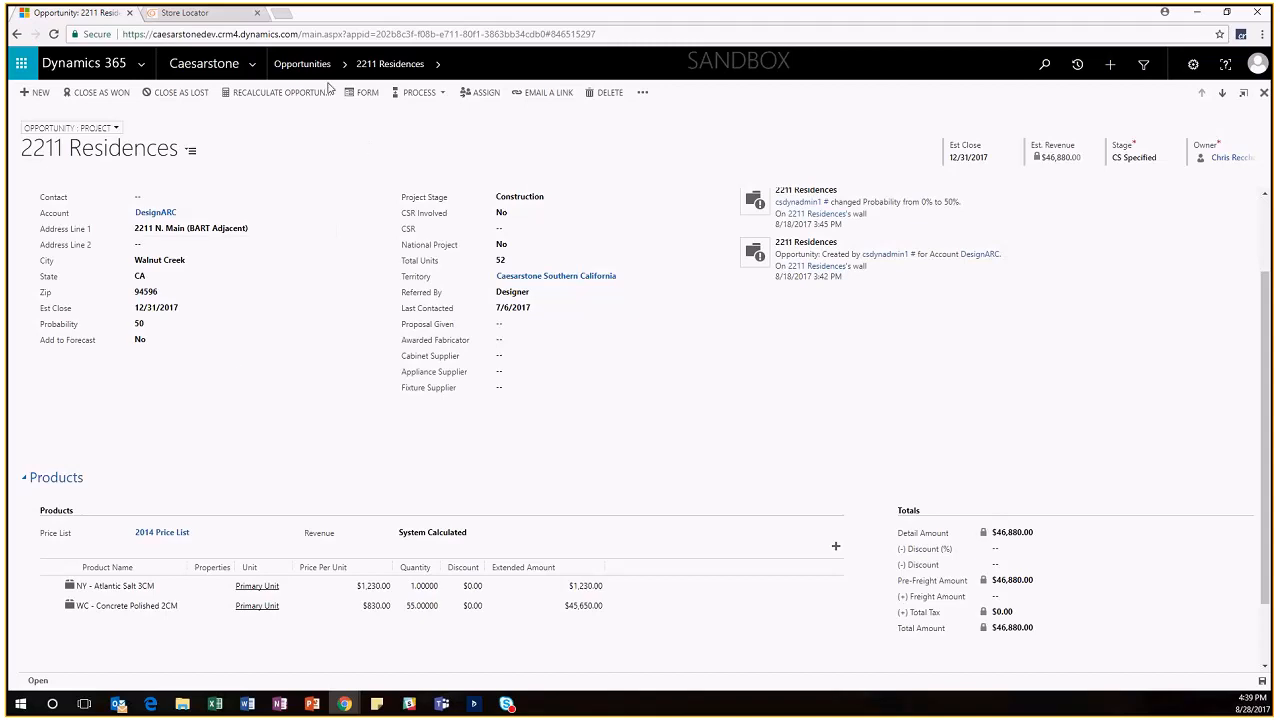
{"action": "left_click", "coordinate": [257, 64]}
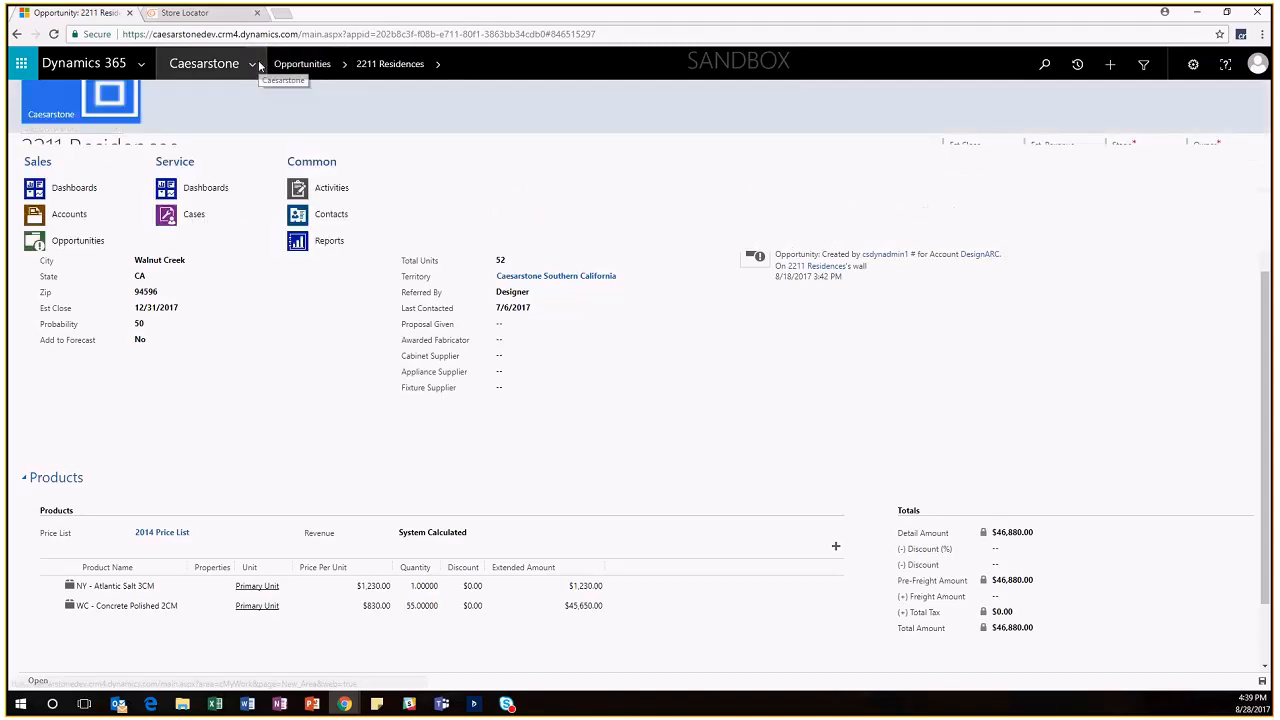
{"action": "left_click", "coordinate": [194, 215]}
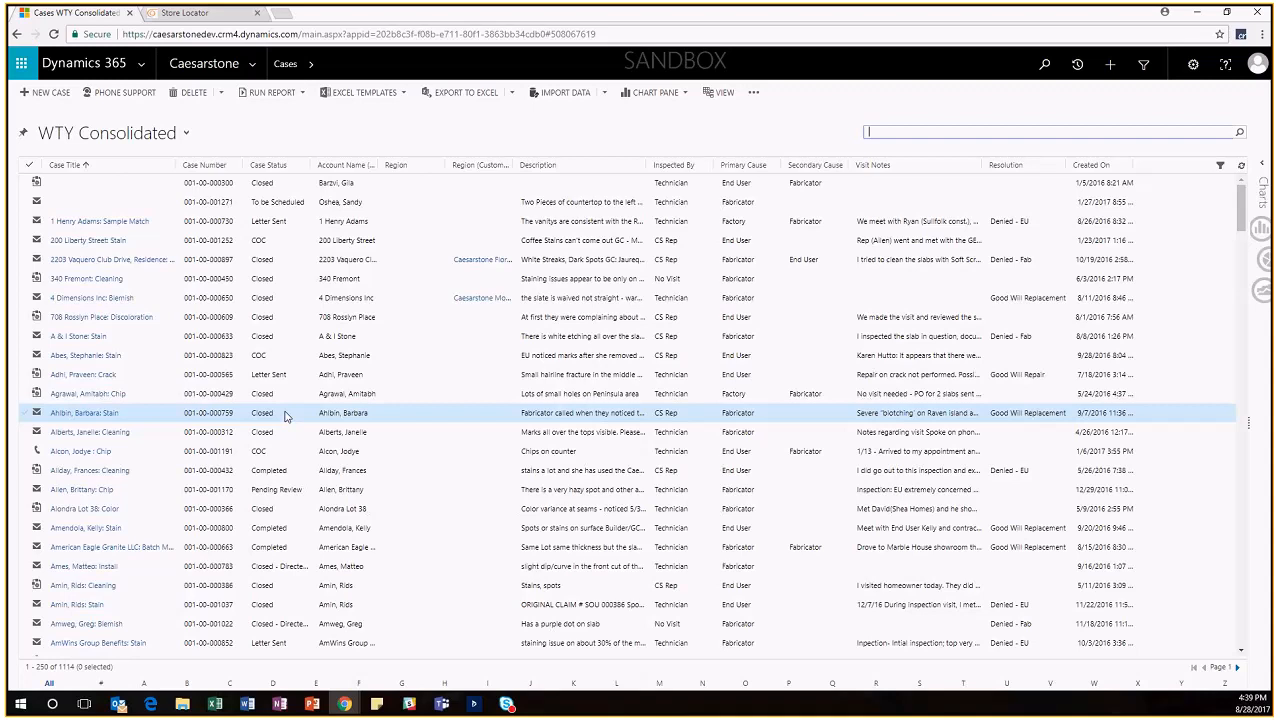
{"action": "left_click", "coordinate": [185, 133]}
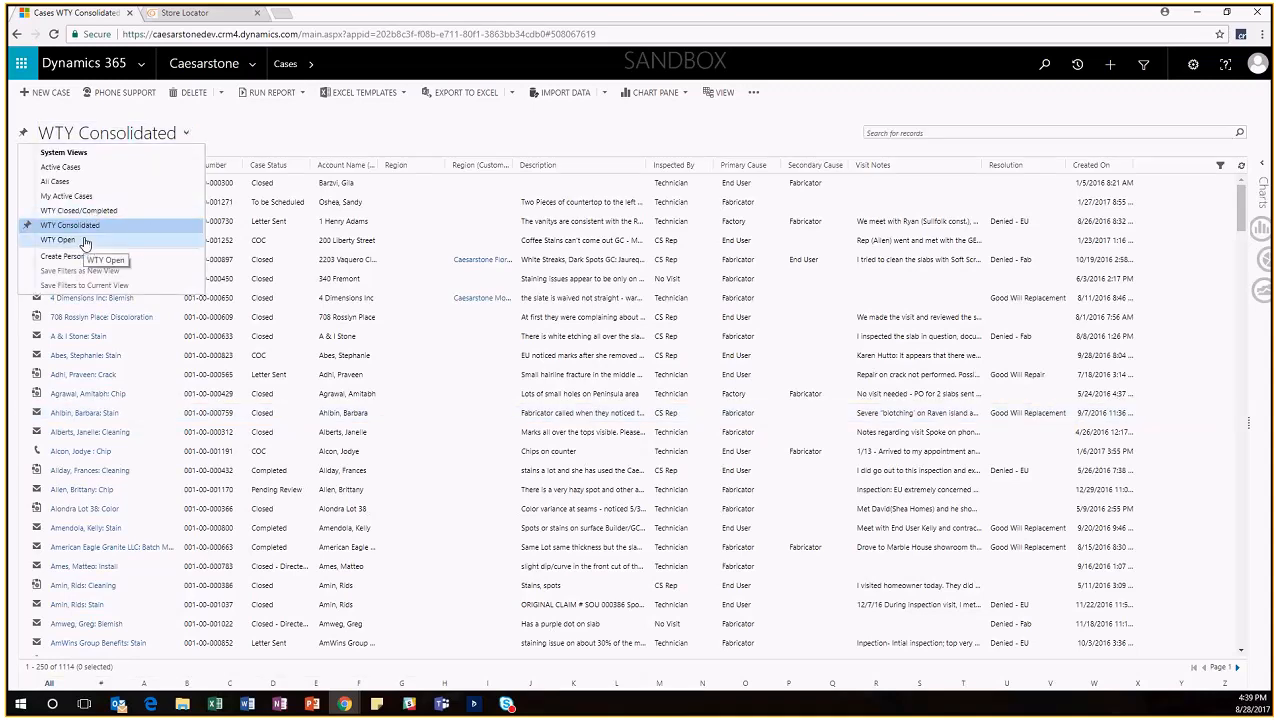
{"action": "left_click", "coordinate": [85, 242]}
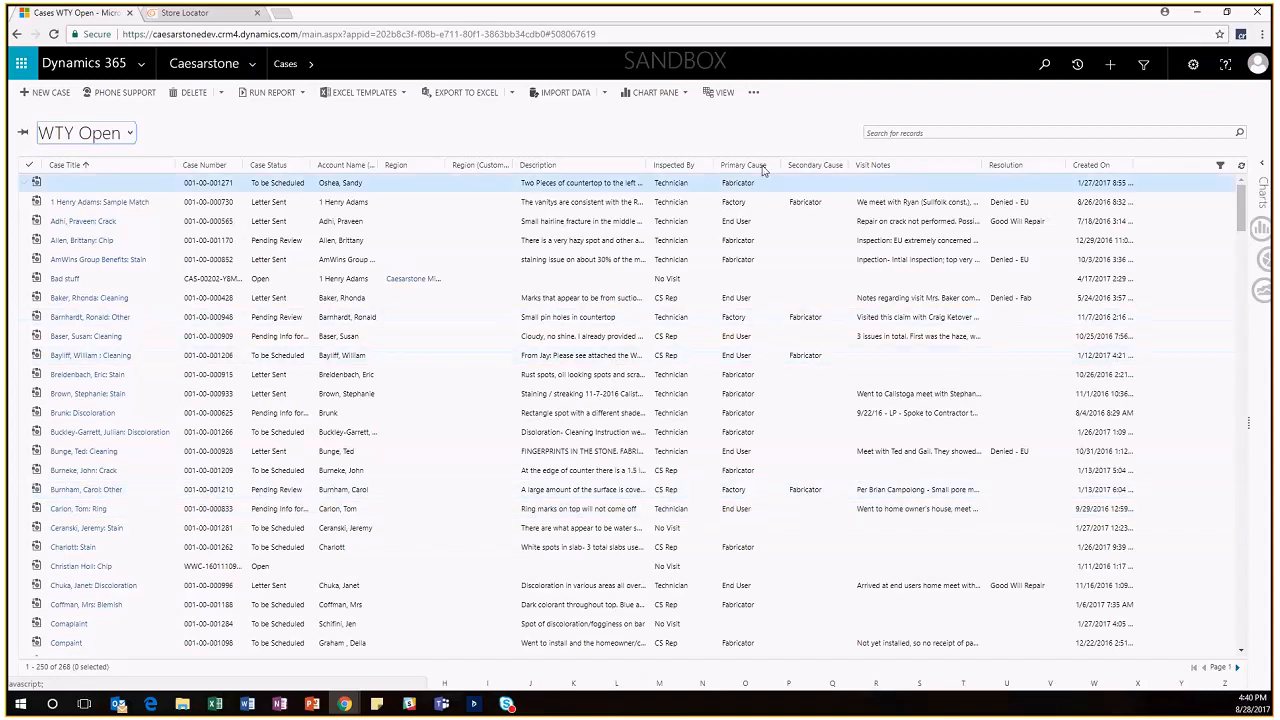
Open the homeowner's Chip warranty case from the recently viewed records
{"action": "left_click", "coordinate": [1077, 63]}
{"action": "scroll", "coordinate": [414, 295], "scroll_direction": "down", "scroll_amount": 5}
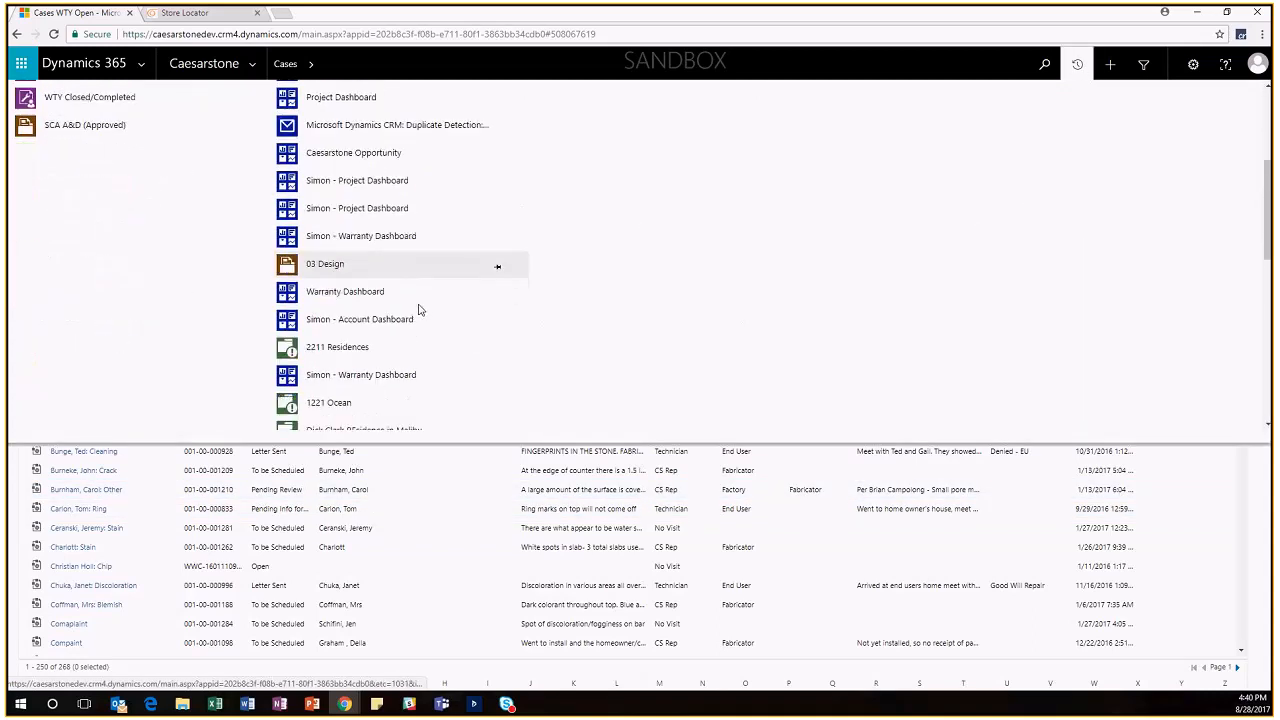
{"action": "scroll", "coordinate": [405, 349], "scroll_direction": "down", "scroll_amount": 3}
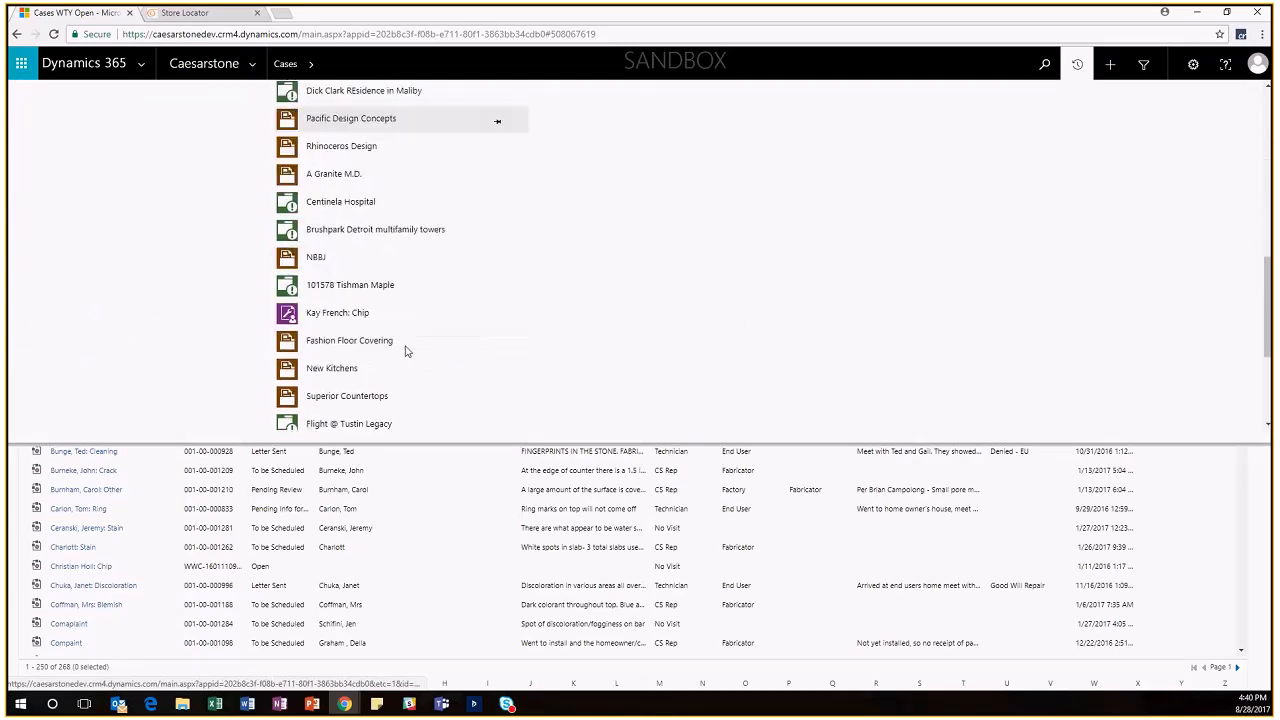
{"action": "scroll", "coordinate": [405, 349], "scroll_direction": "down", "scroll_amount": 1}
{"action": "left_click", "coordinate": [343, 245]}
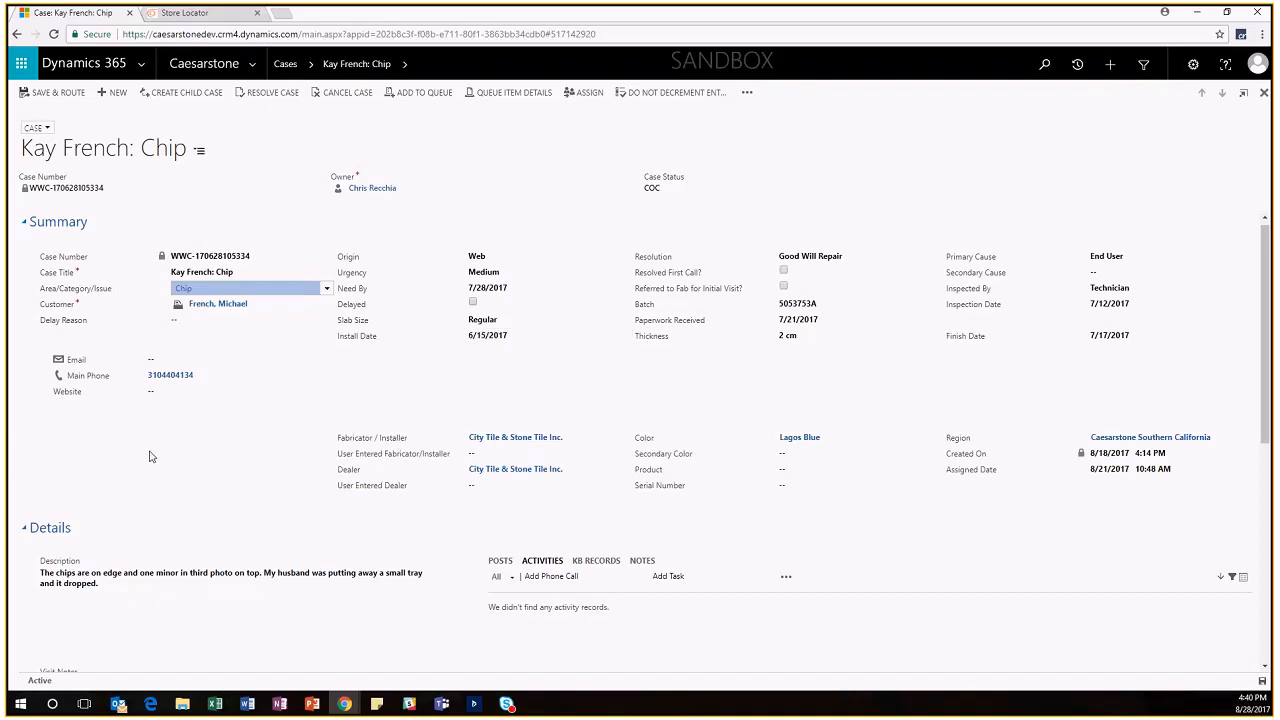
Examine the Area/Category/Issue choices under Warranty > Material Defect and the Case Status options, leaving both values as they are
{"action": "left_click", "coordinate": [328, 289]}
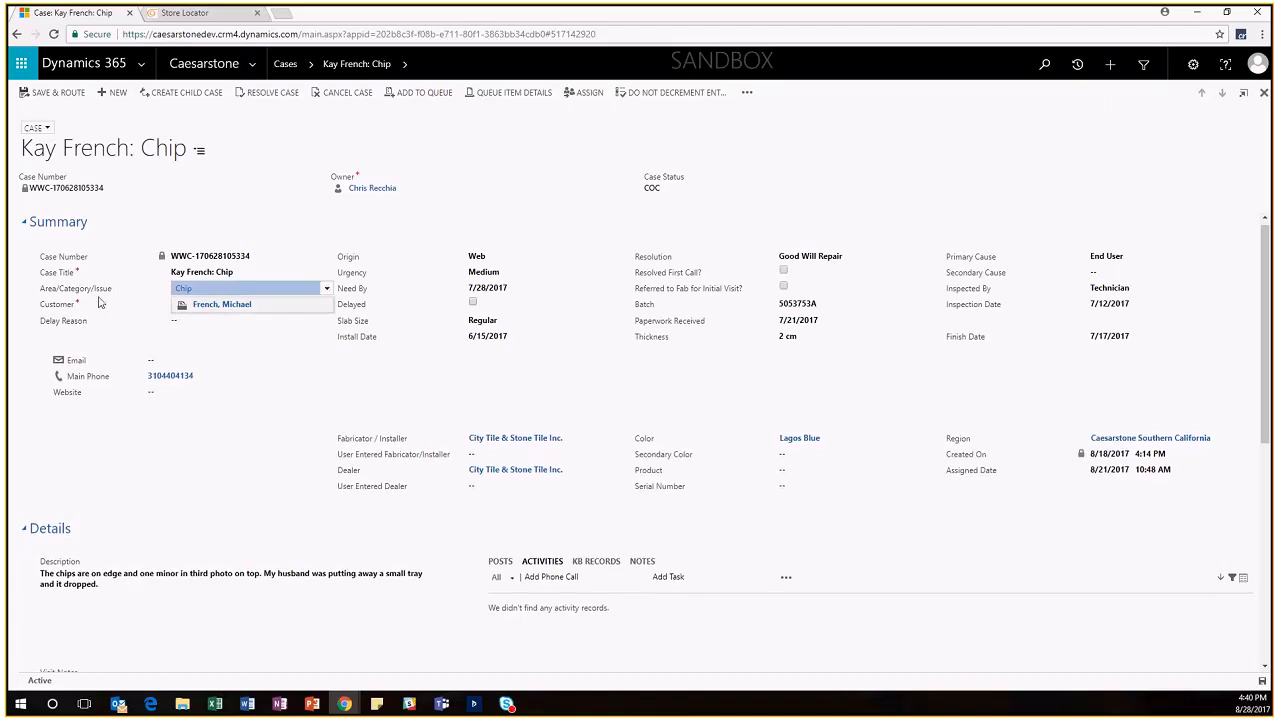
{"action": "left_click", "coordinate": [328, 289]}
{"action": "left_click", "coordinate": [178, 320]}
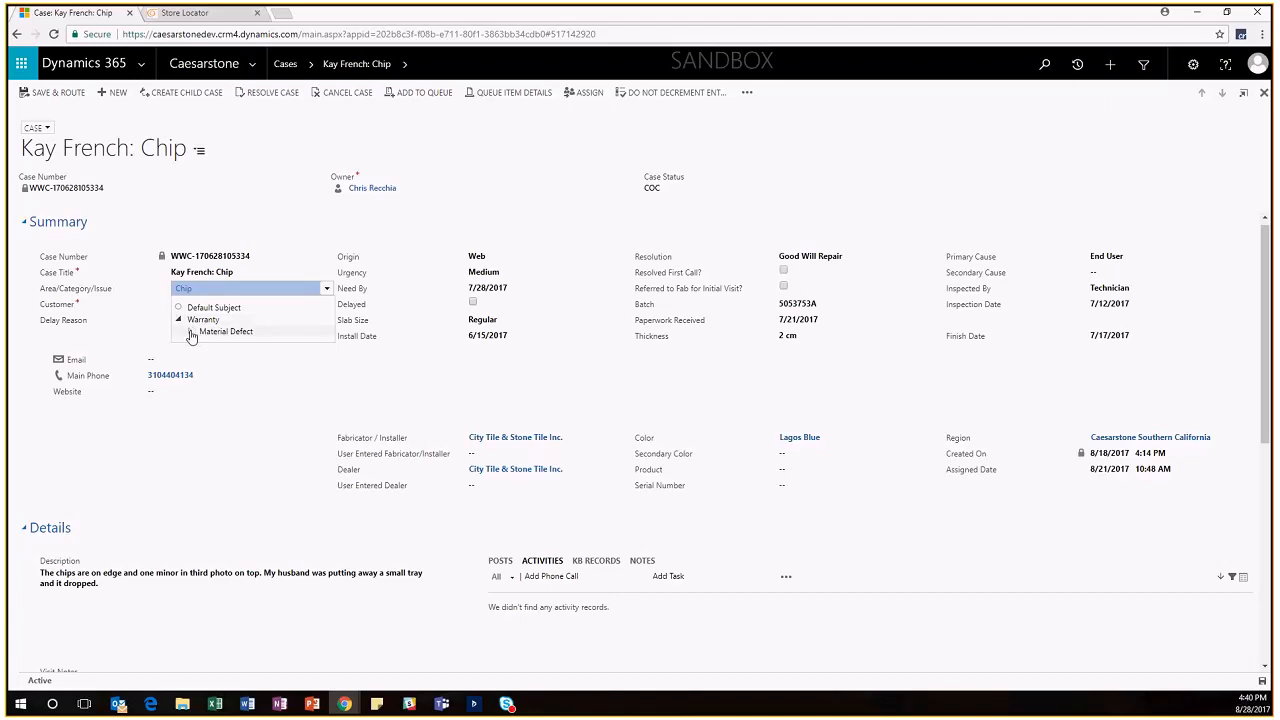
{"action": "left_click", "coordinate": [190, 331]}
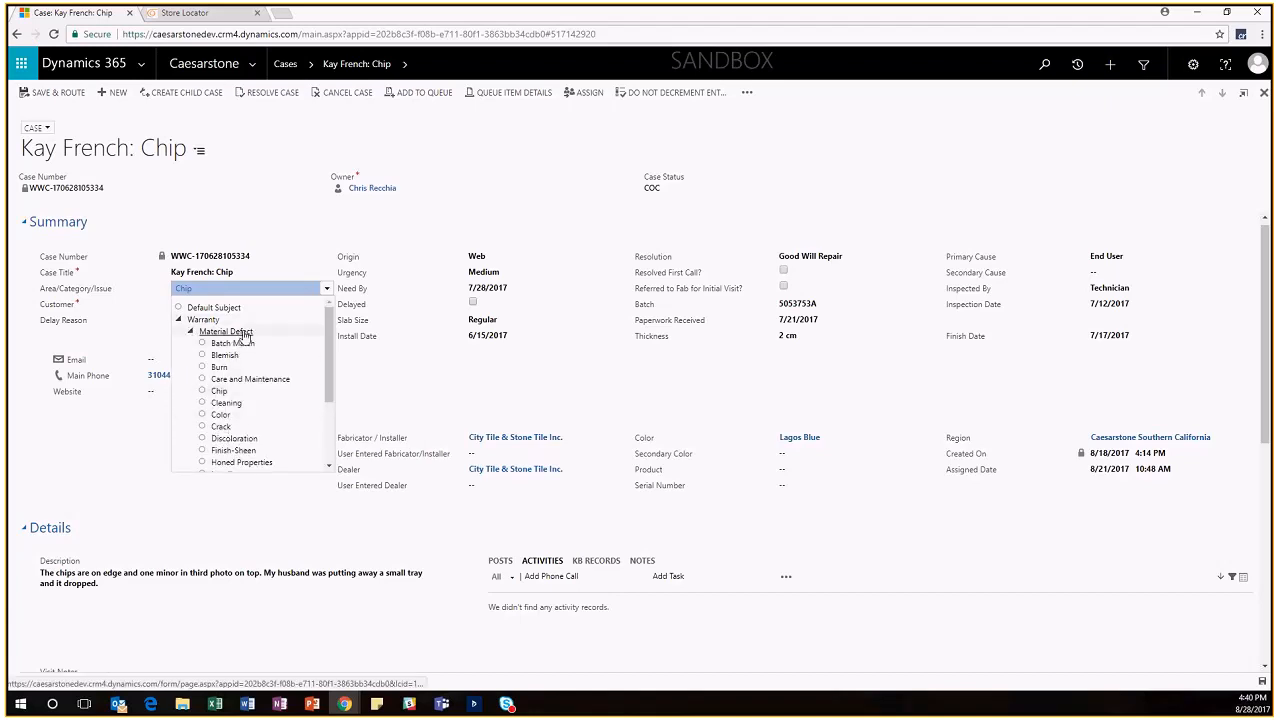
{"action": "mouse_move", "coordinate": [325, 383]}
{"action": "left_mouse_down"}
{"action": "mouse_move", "coordinate": [327, 433]}
{"action": "mouse_move", "coordinate": [327, 390]}
{"action": "left_mouse_up"}
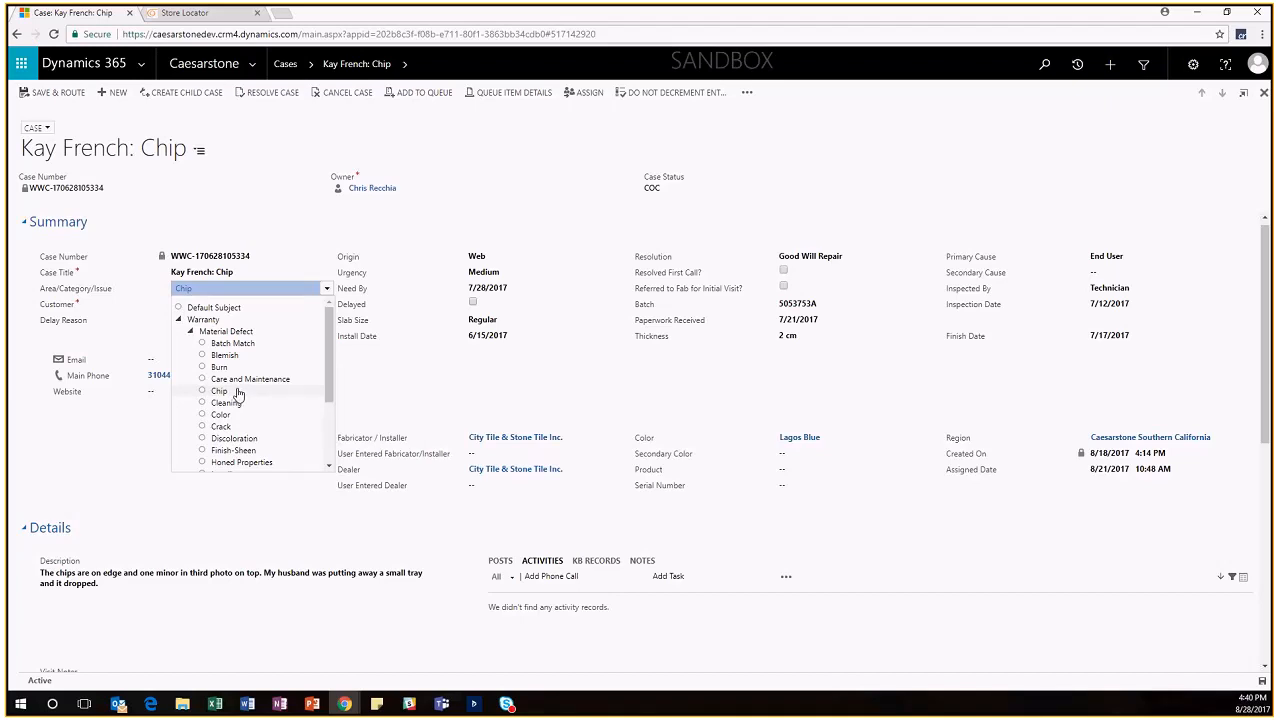
{"action": "left_click", "coordinate": [57, 468]}
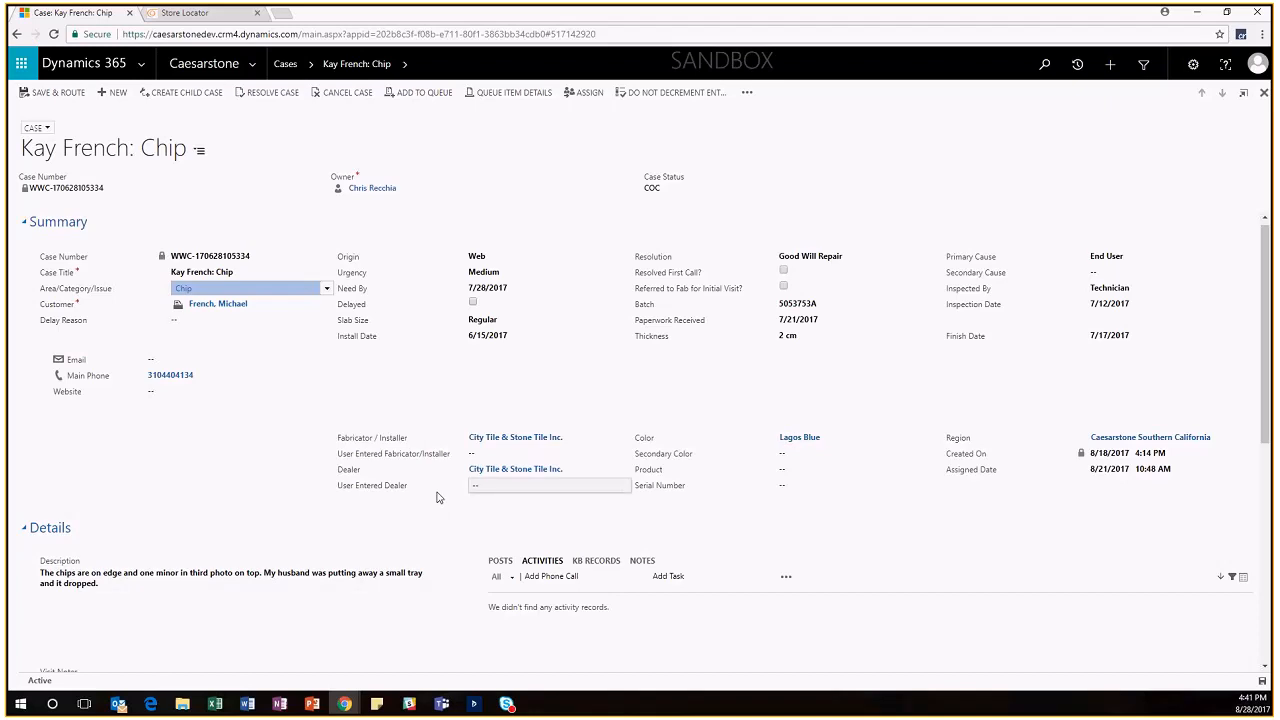
{"action": "left_click", "coordinate": [675, 197]}
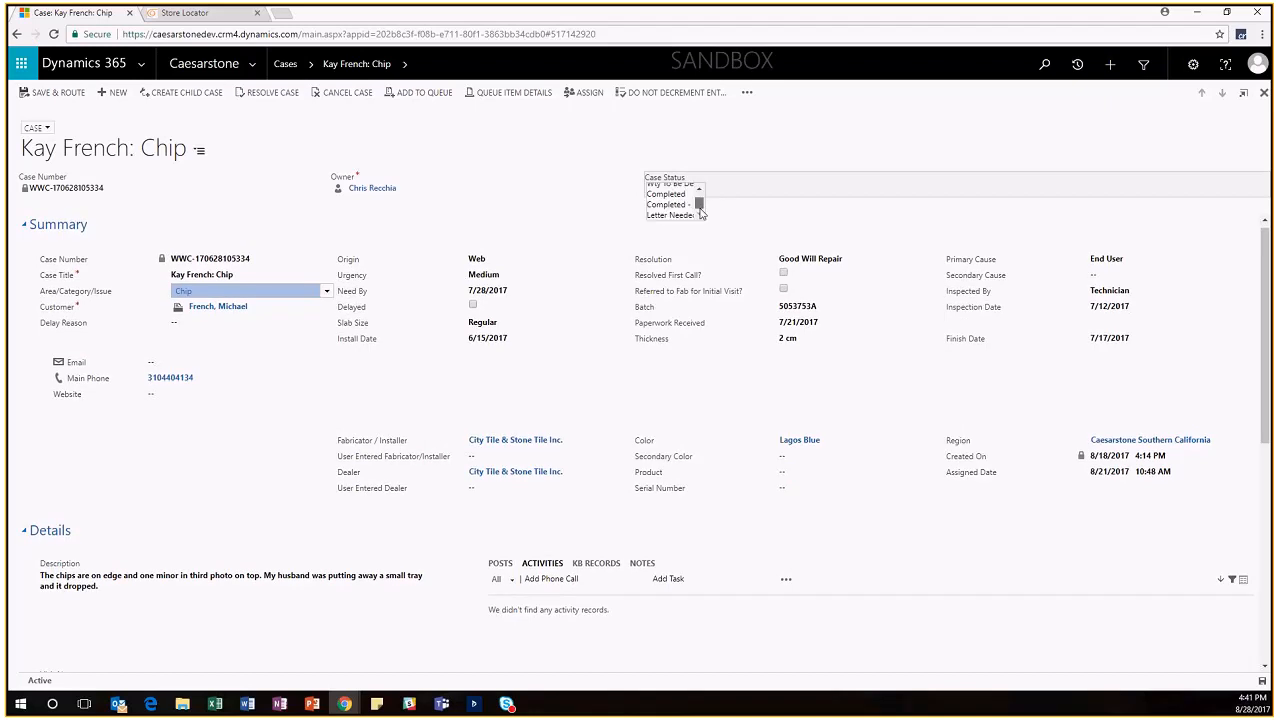
{"action": "left_click", "coordinate": [560, 228]}
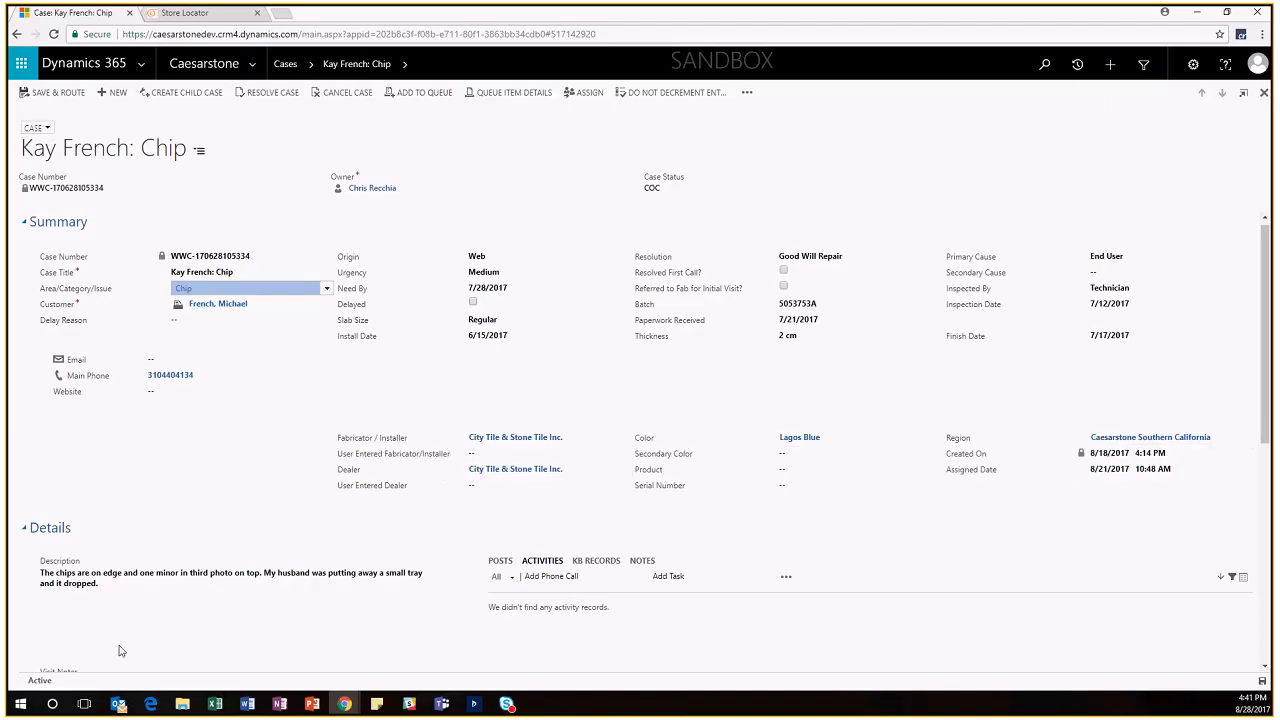
Review the description, visit notes and internal comments in the case's Details section and return to its summary
{"action": "scroll", "coordinate": [168, 632], "scroll_direction": "down", "scroll_amount": 1}
{"action": "scroll", "coordinate": [172, 631], "scroll_direction": "down", "scroll_amount": 2}
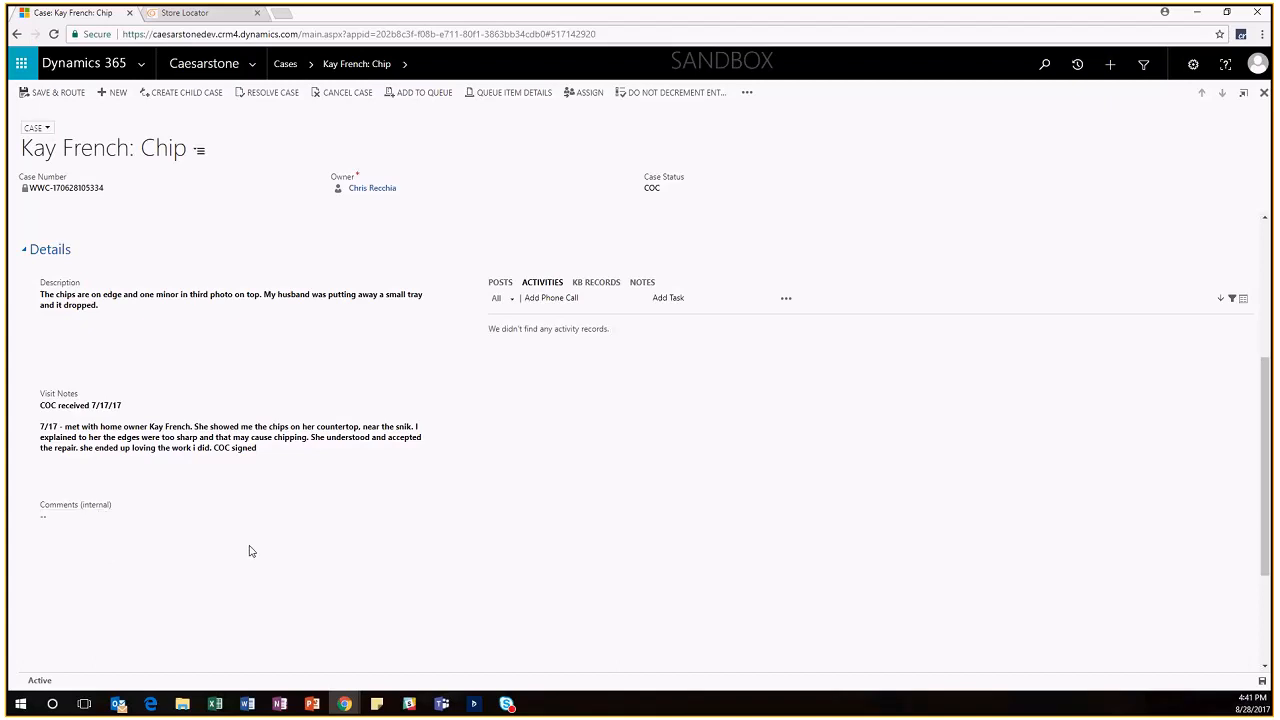
{"action": "scroll", "coordinate": [251, 551], "scroll_direction": "down", "scroll_amount": 1}
{"action": "scroll", "coordinate": [254, 551], "scroll_direction": "up", "scroll_amount": 1}
{"action": "scroll", "coordinate": [252, 548], "scroll_direction": "up", "scroll_amount": 2}
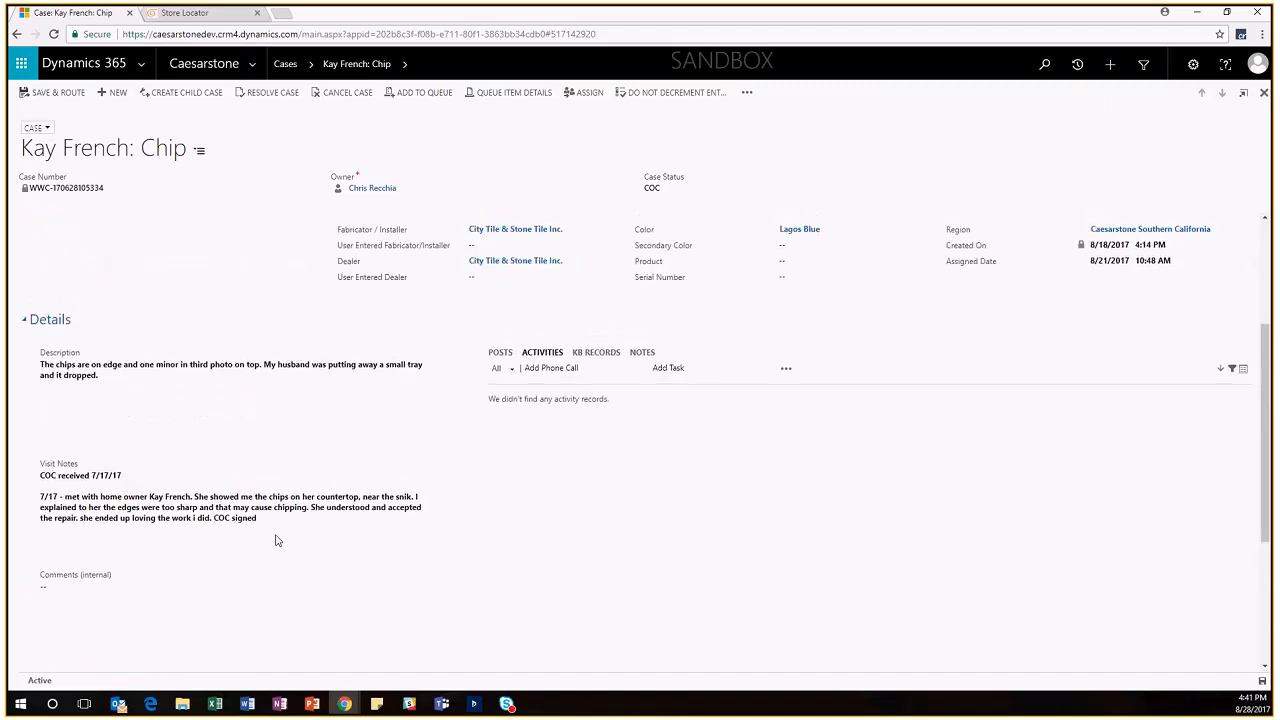
{"action": "scroll", "coordinate": [316, 539], "scroll_direction": "up", "scroll_amount": 3}
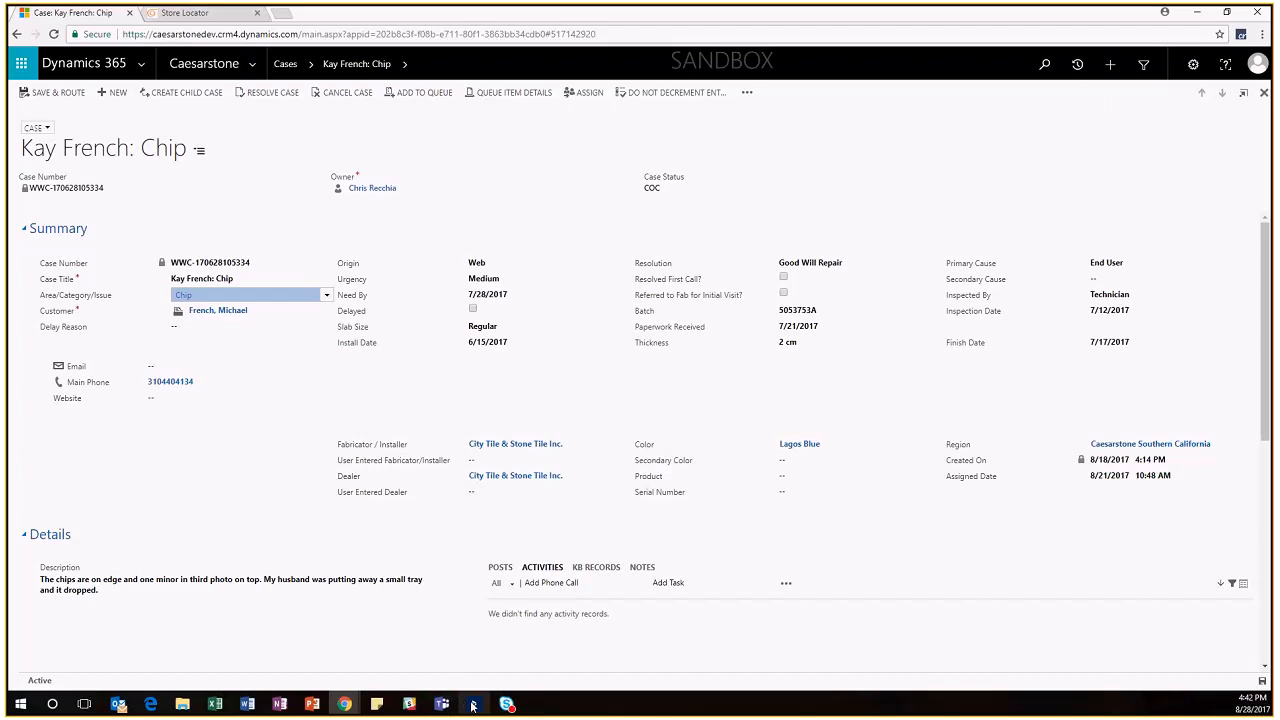
Switch to the Dynamics 365 desktop app to show its navigation list and dashboard
{"action": "mouse_move", "coordinate": [473, 706]}
{"action": "left_click", "coordinate": [475, 706]}
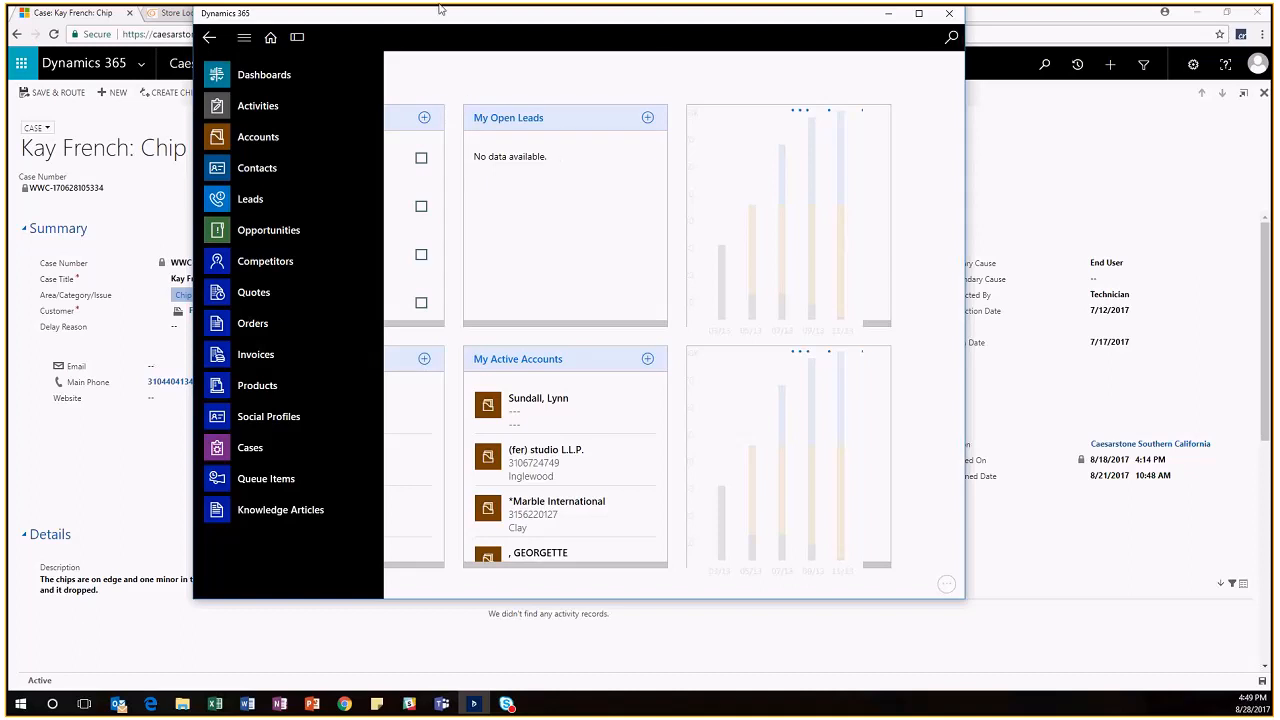
{"action": "mouse_move", "coordinate": [414, 15]}
{"action": "mouse_move", "coordinate": [736, 8]}
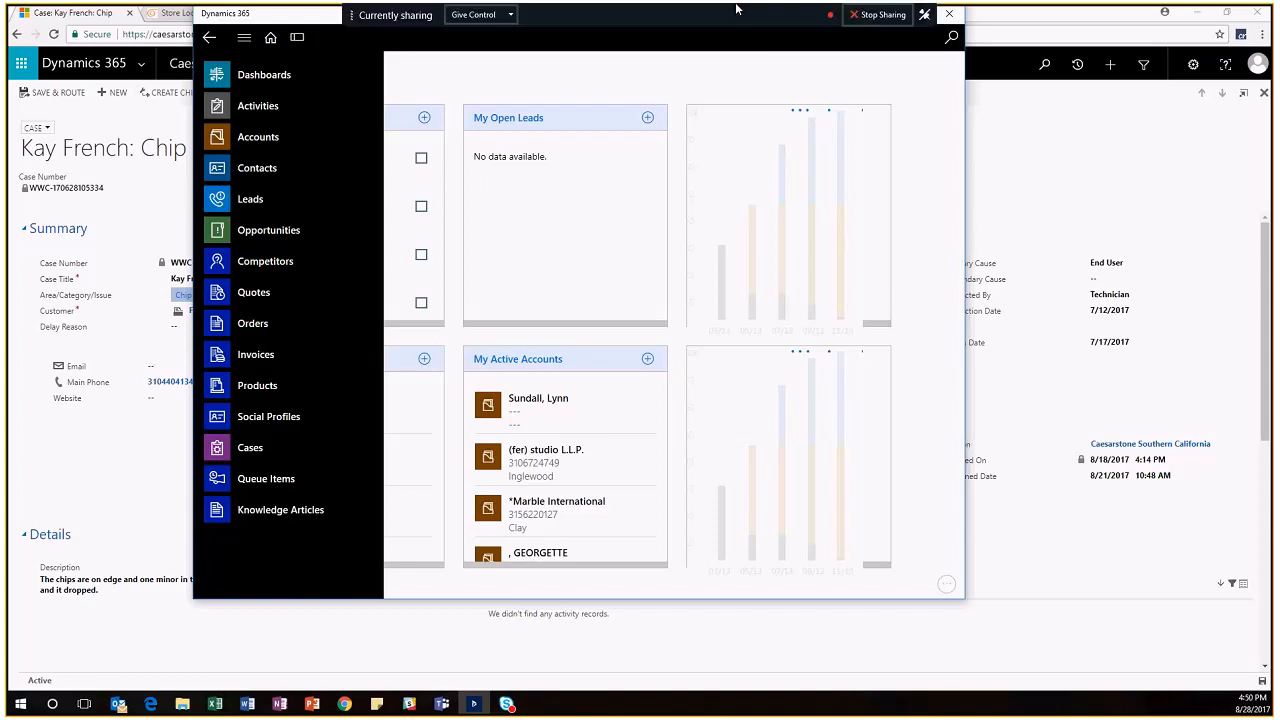
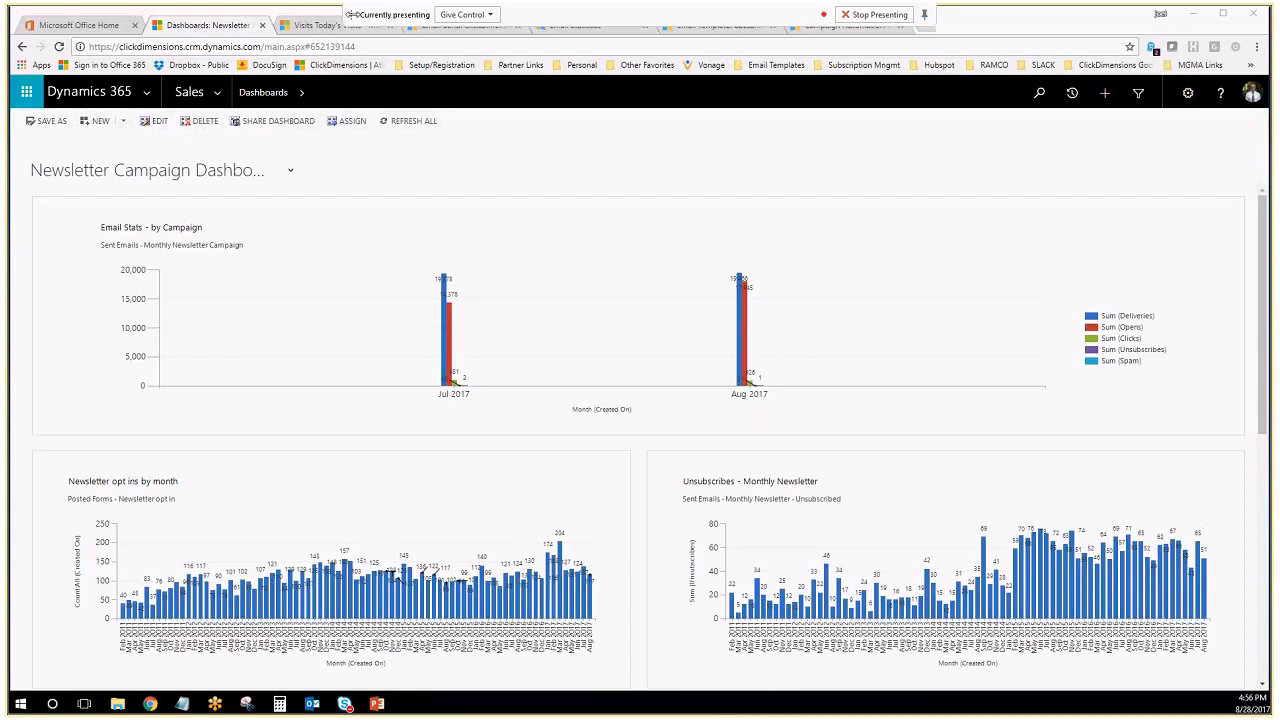
Open the Caesarstone US email template and look over the ClickDimensions area's navigation choices
{"action": "left_click_drag", "start_coordinate": [350, 14], "coordinate": [750, 12]}
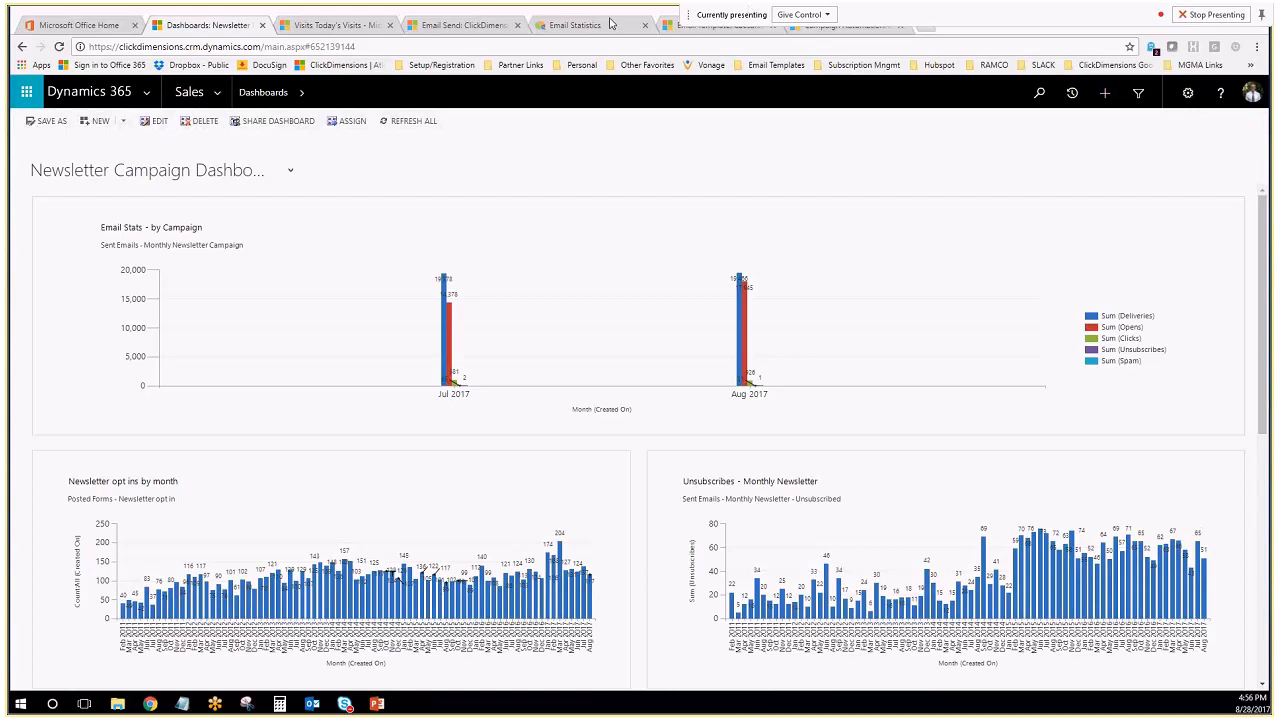
{"action": "left_click_drag", "start_coordinate": [688, 14], "coordinate": [962, 22]}
{"action": "left_click", "coordinate": [725, 30]}
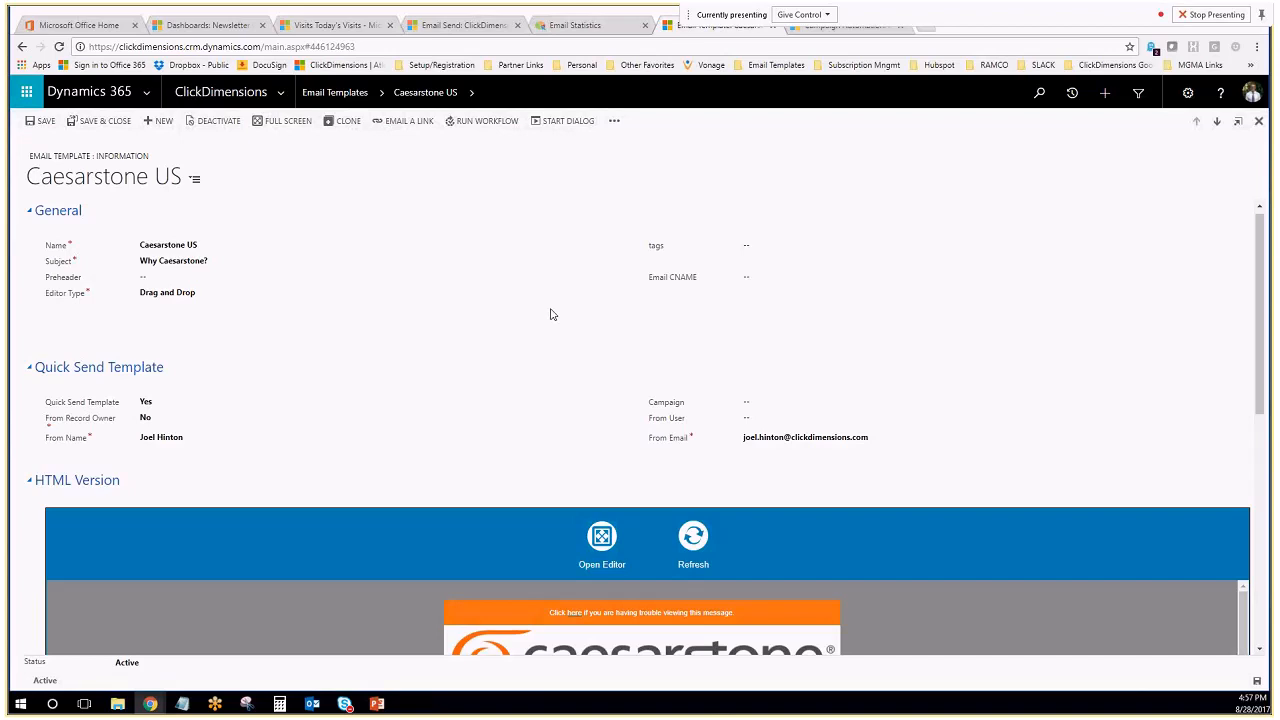
{"action": "left_click", "coordinate": [284, 95]}
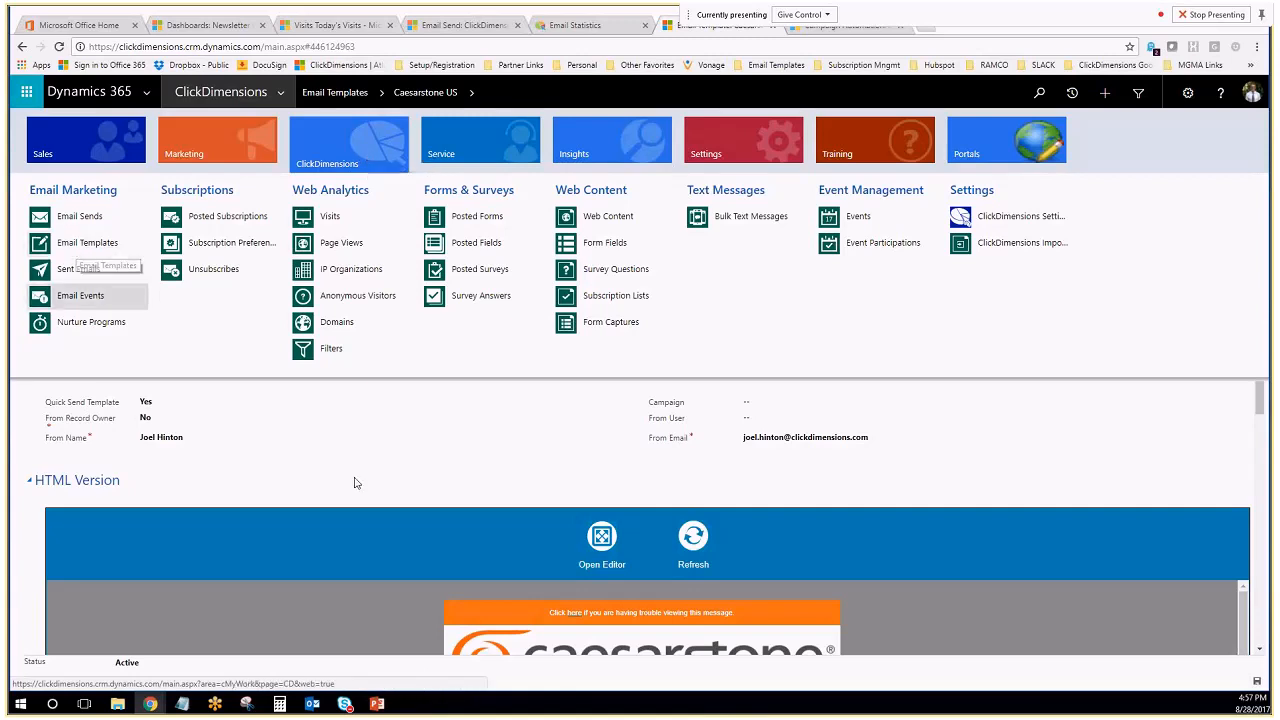
{"action": "left_click", "coordinate": [390, 452]}
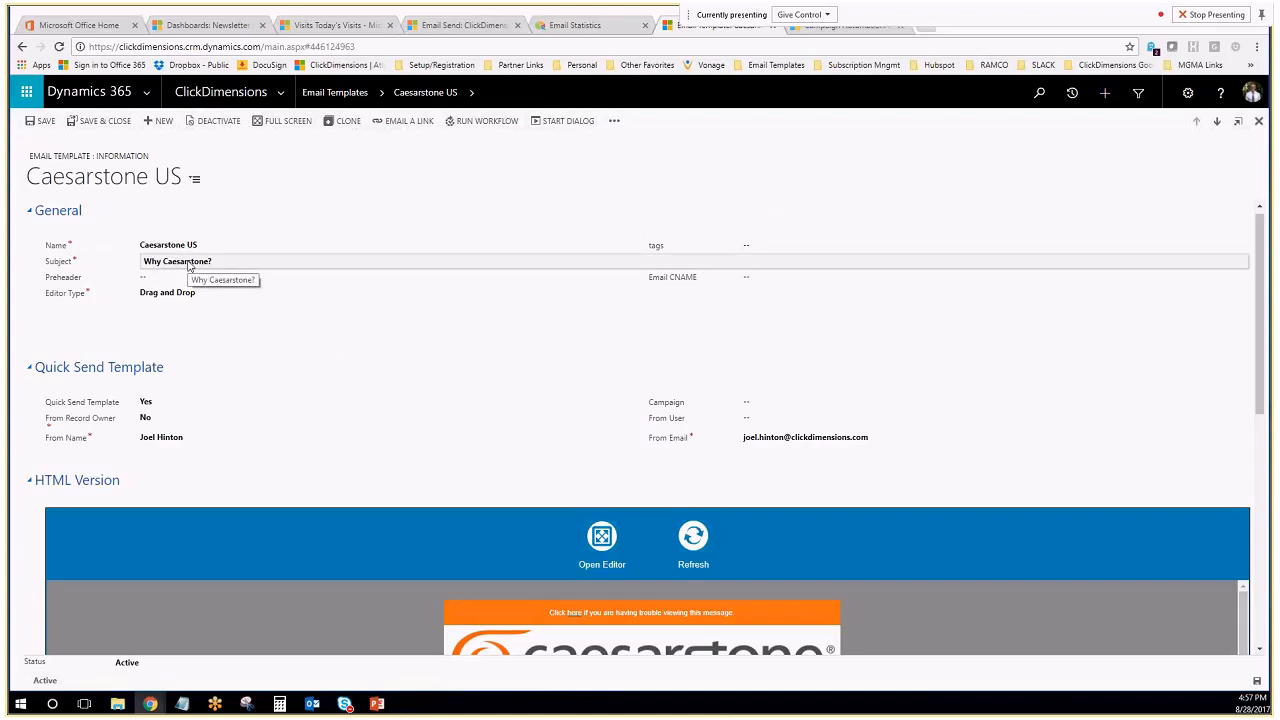
Check the template's Editor Type choices, keep Drag and Drop, and open its HTML version in a maximized editor window
{"action": "left_click", "coordinate": [166, 293]}
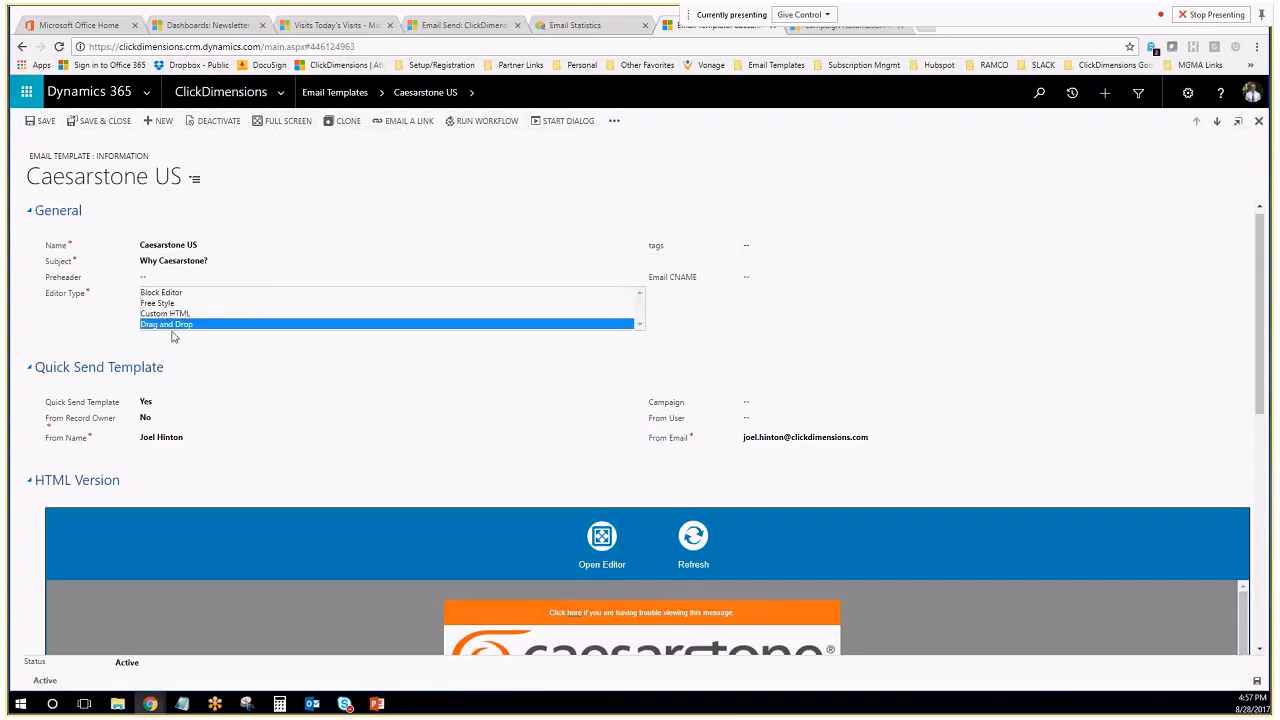
{"action": "left_click", "coordinate": [172, 324]}
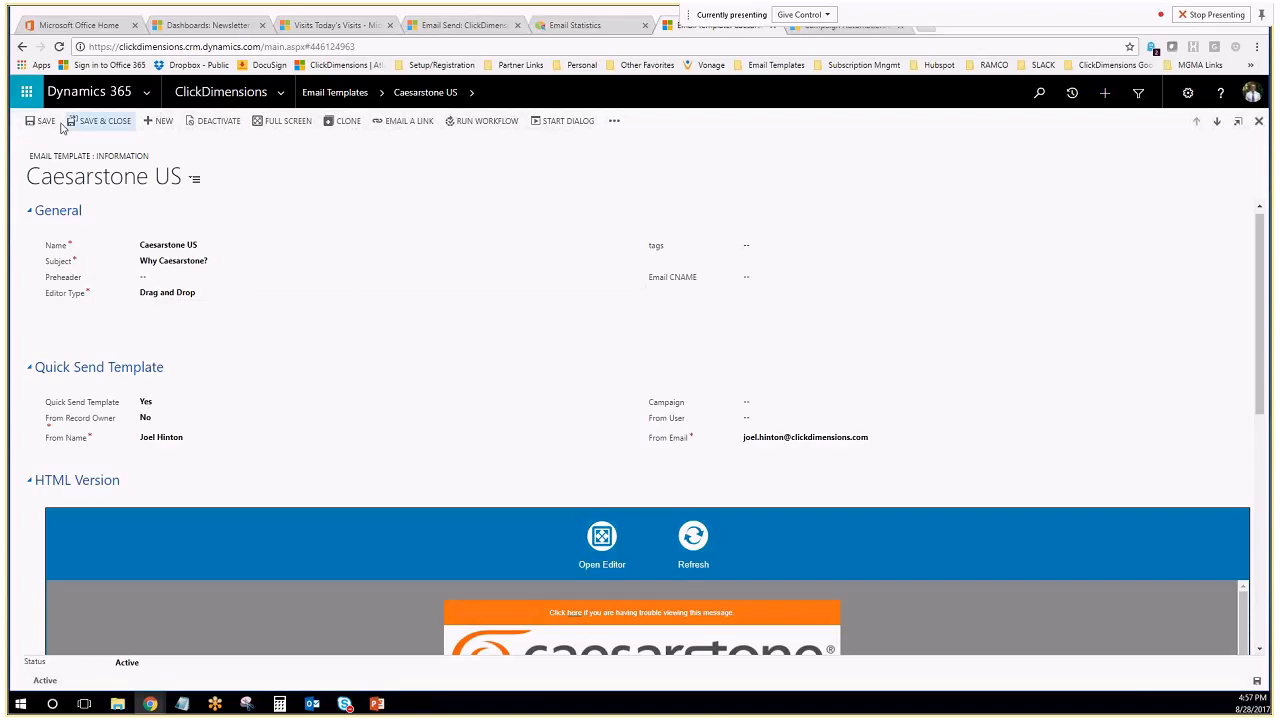
{"action": "left_click", "coordinate": [603, 538]}
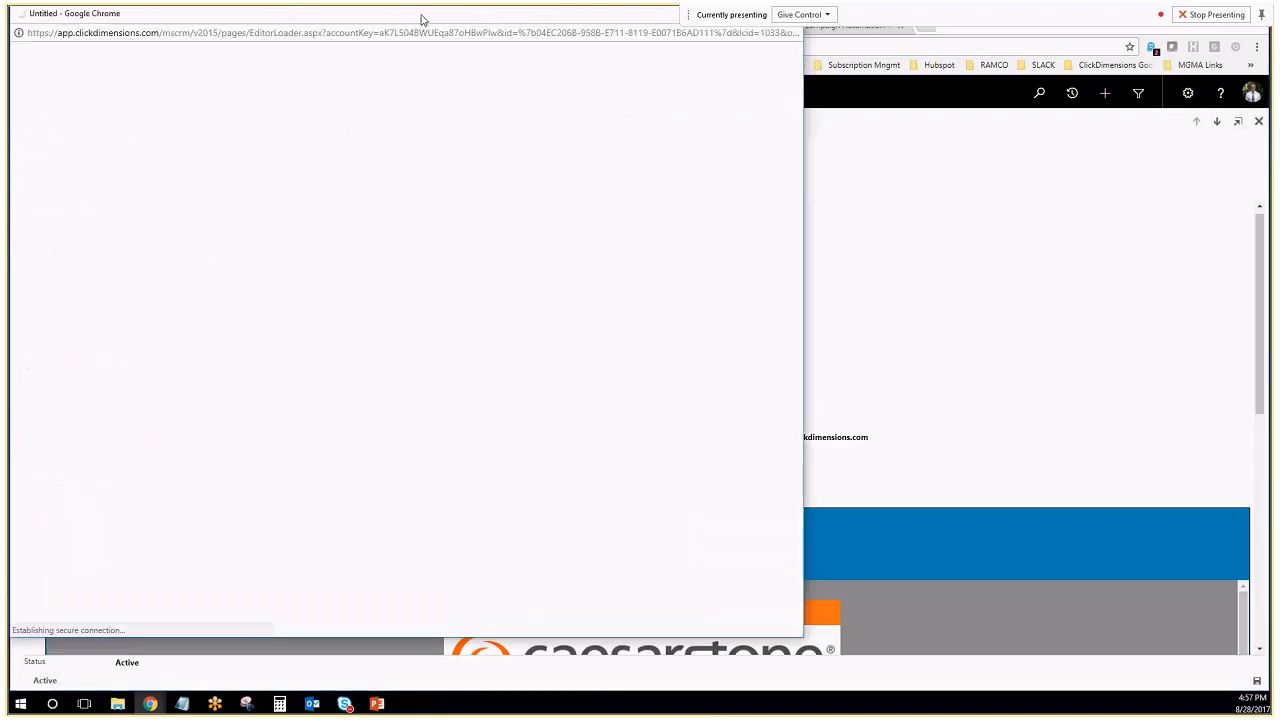
{"action": "left_click_drag", "start_coordinate": [428, 24], "coordinate": [452, 0]}
Examine the editor's Layouts and Content Types, and try an Image Only block beneath the Caesarstone logo without placing it
{"action": "left_click", "coordinate": [1102, 77]}
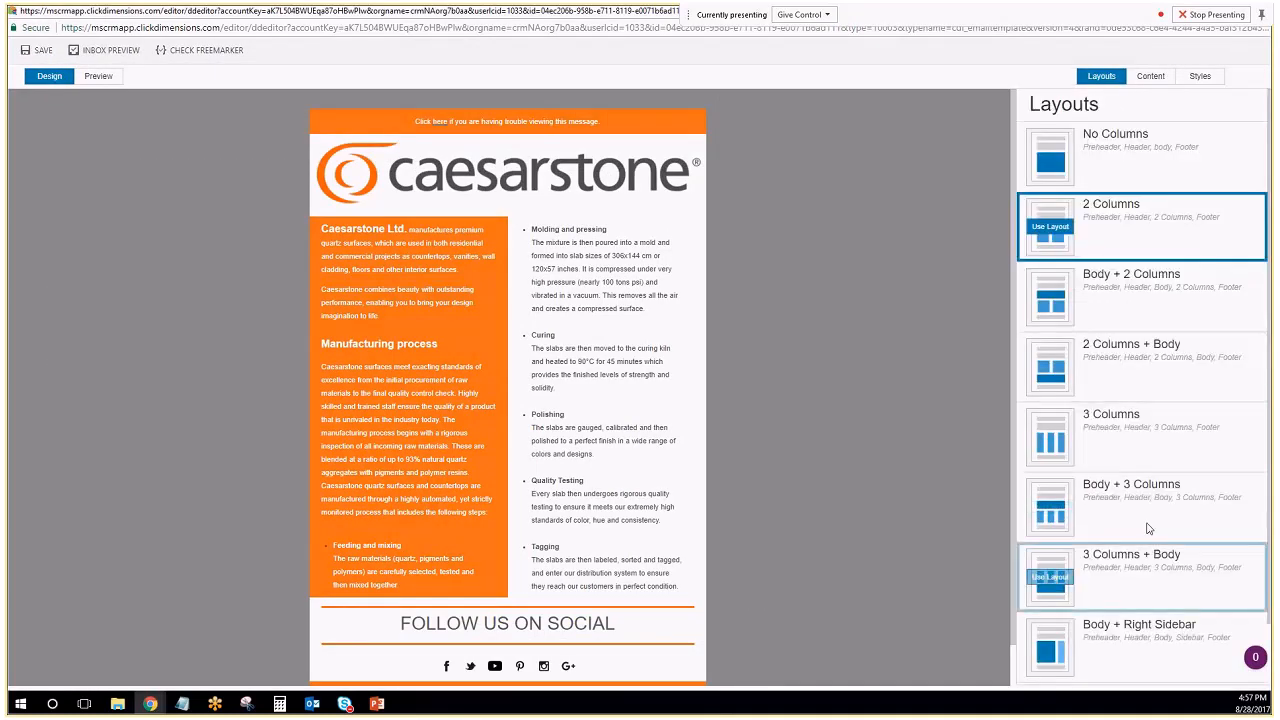
{"action": "left_click", "coordinate": [1152, 77]}
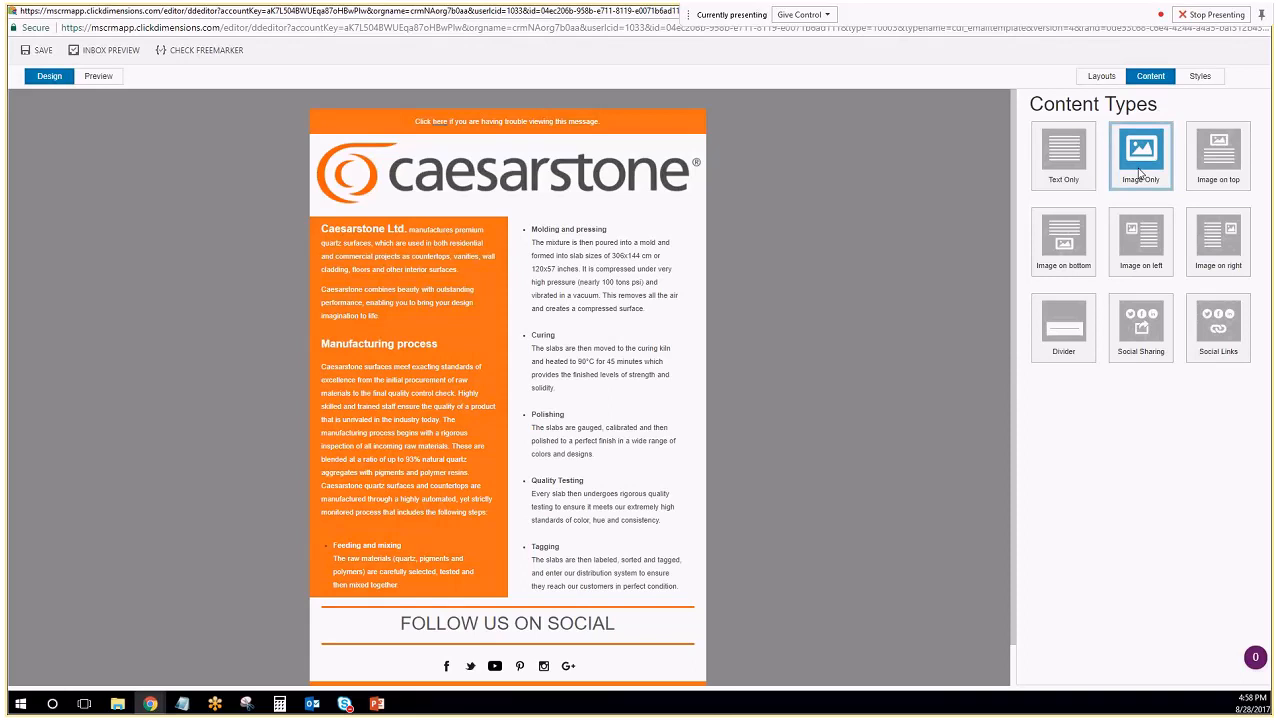
{"action": "left_click_drag", "start_coordinate": [1140, 175], "coordinate": [630, 208]}
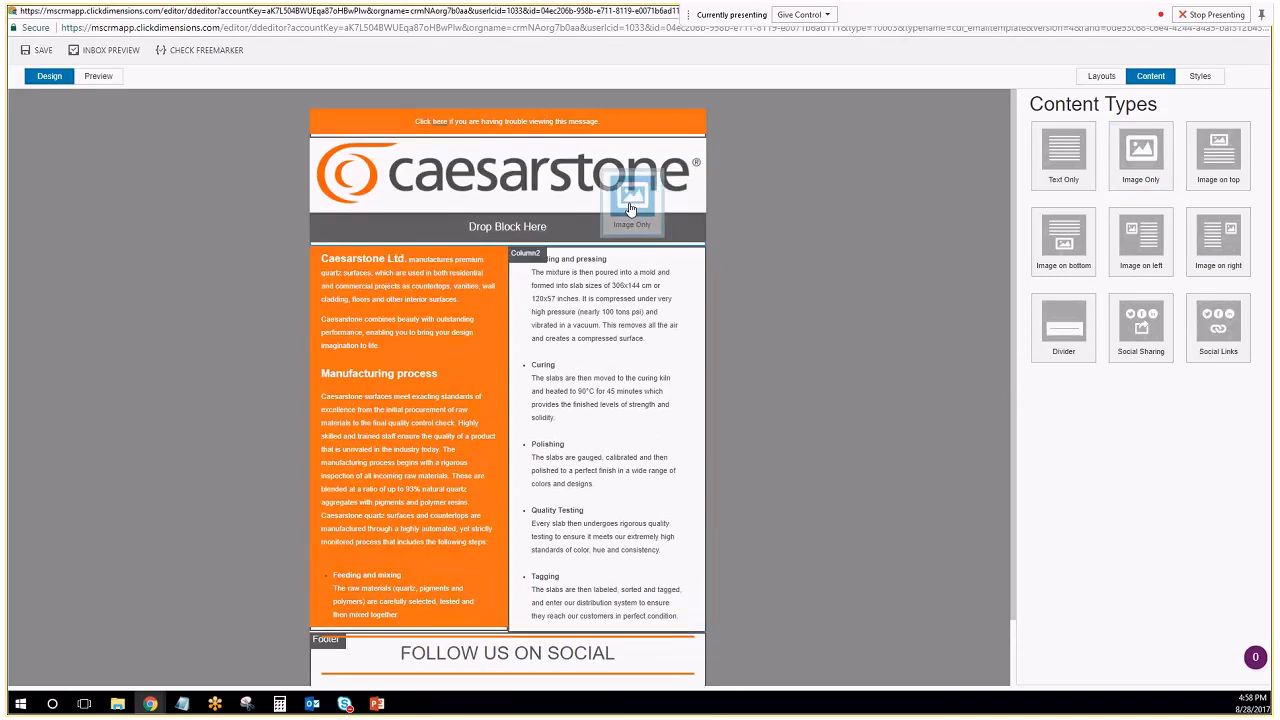
{"action": "left_click_drag", "start_coordinate": [630, 208], "coordinate": [974, 234]}
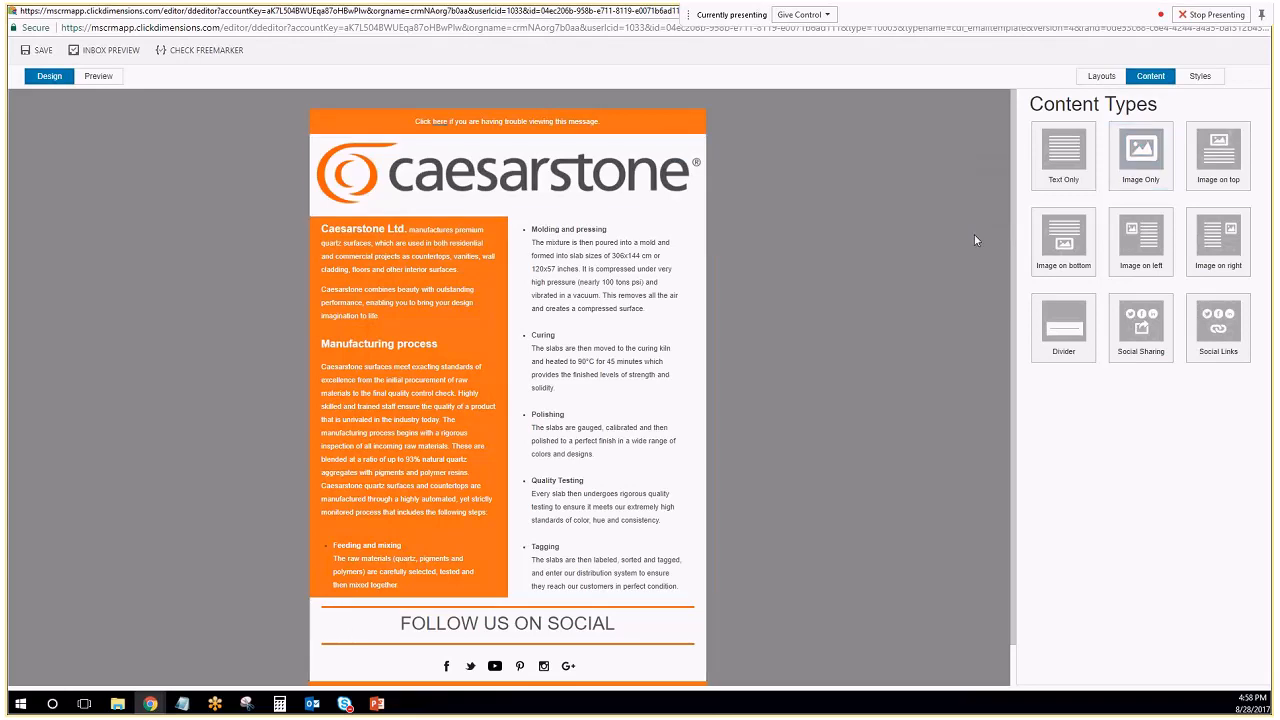
Preview the email in its desktop and mobile renderings, and close the editor window
{"action": "left_click", "coordinate": [98, 77]}
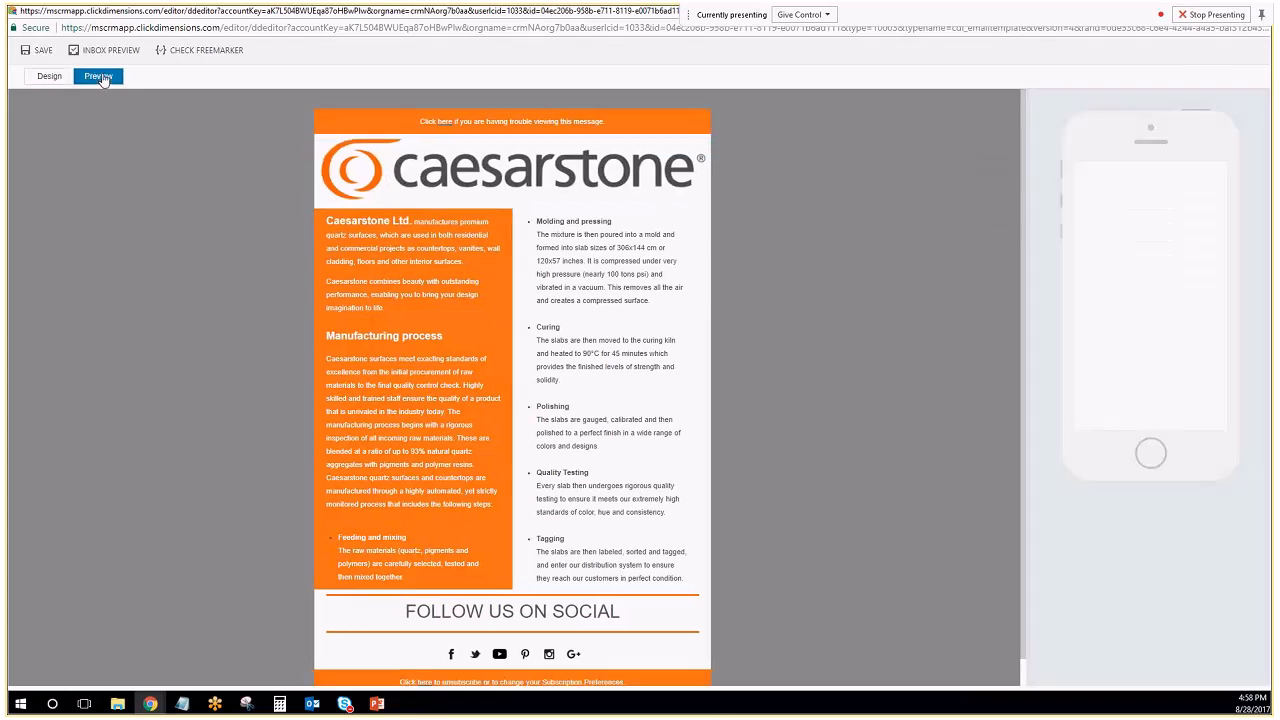
{"action": "scroll", "coordinate": [1198, 311], "scroll_direction": "down", "scroll_amount": 5}
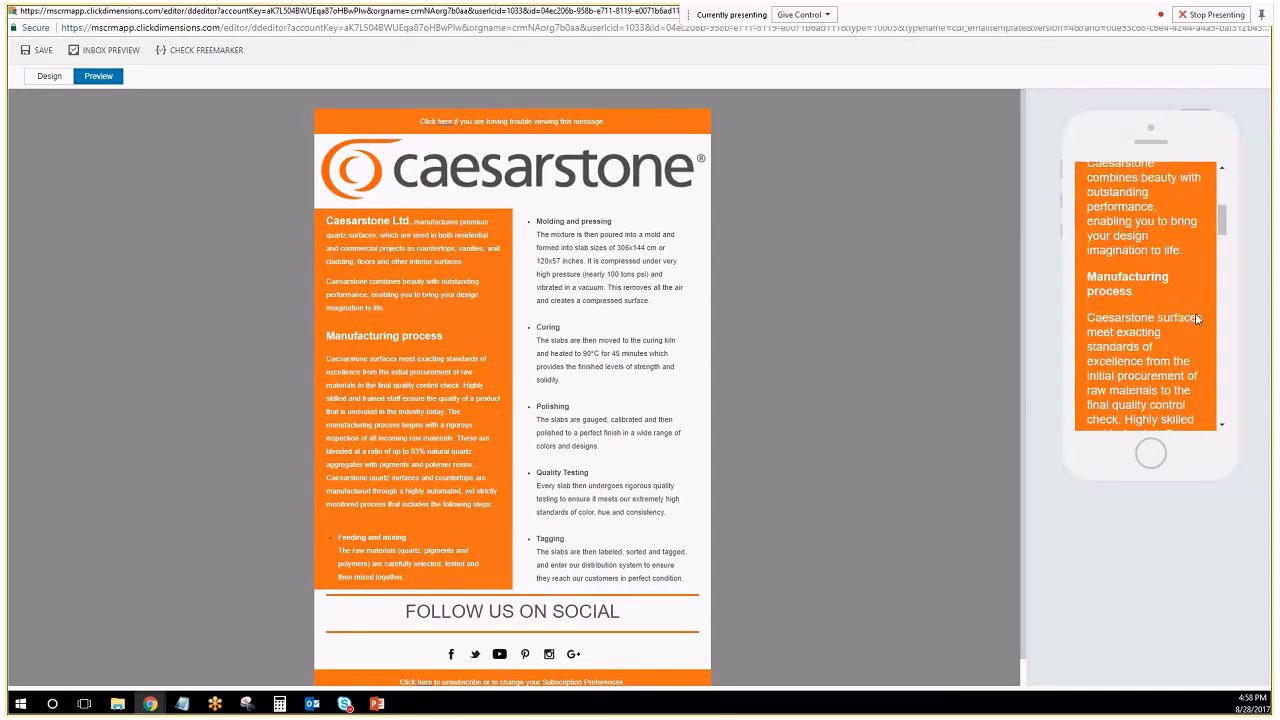
{"action": "scroll", "coordinate": [1198, 318], "scroll_direction": "down", "scroll_amount": 6}
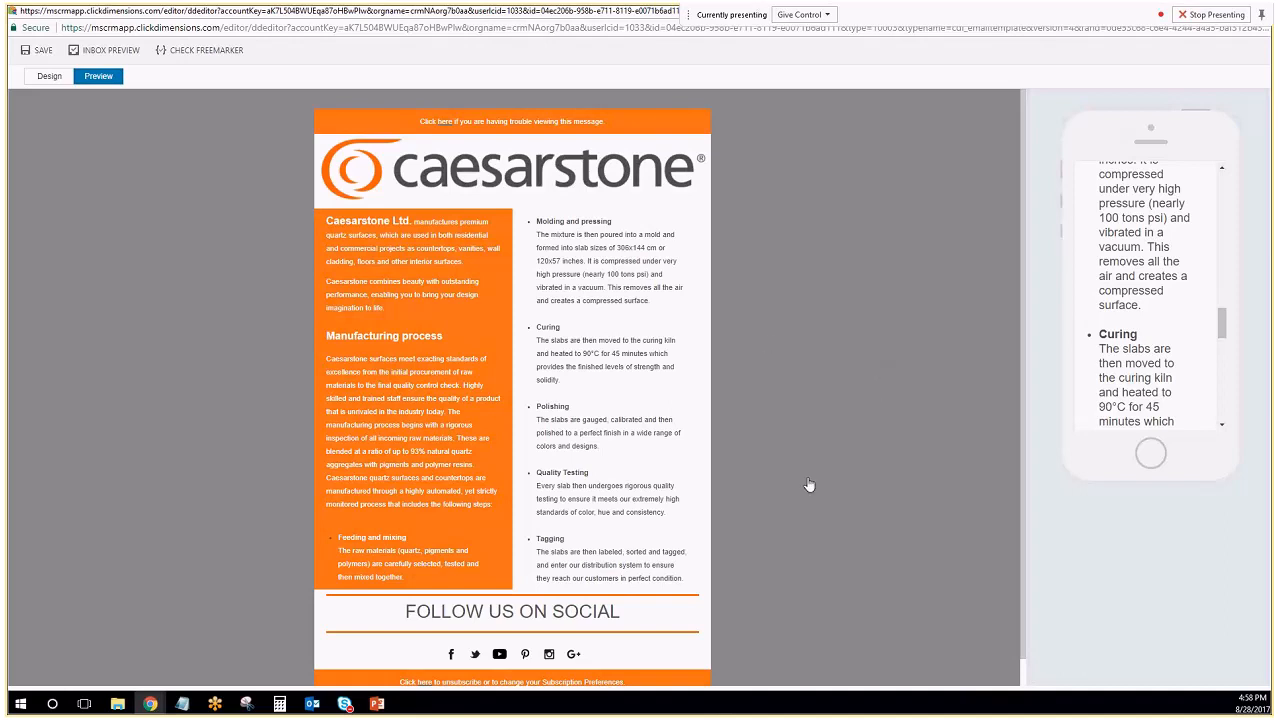
{"action": "scroll", "coordinate": [810, 485], "scroll_direction": "down", "scroll_amount": 1}
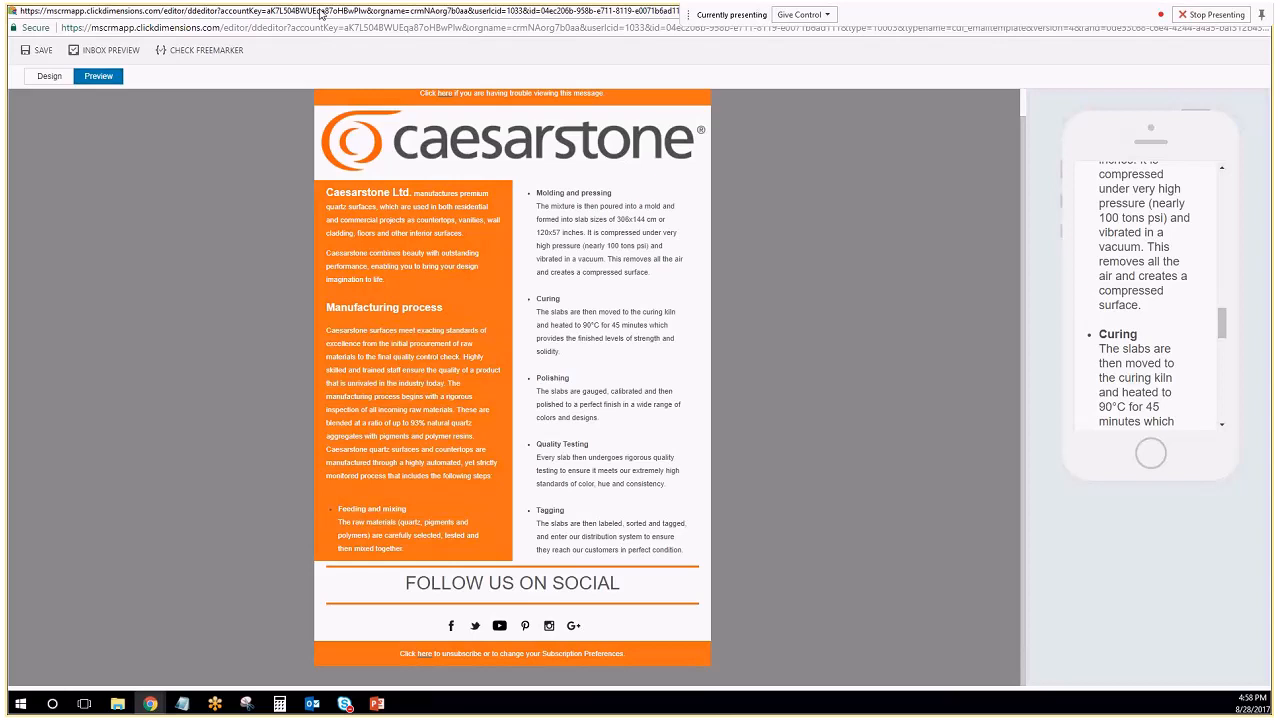
{"action": "left_click_drag", "start_coordinate": [322, 12], "coordinate": [523, 182]}
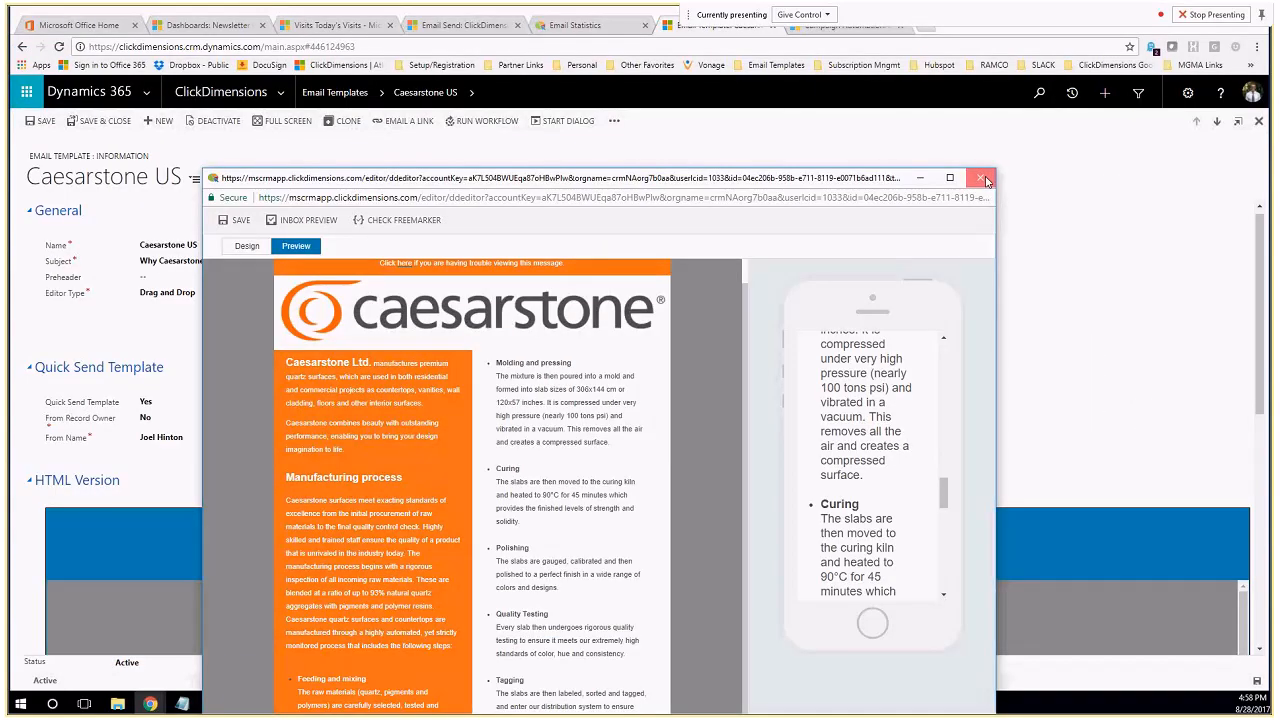
{"action": "left_click", "coordinate": [983, 178]}
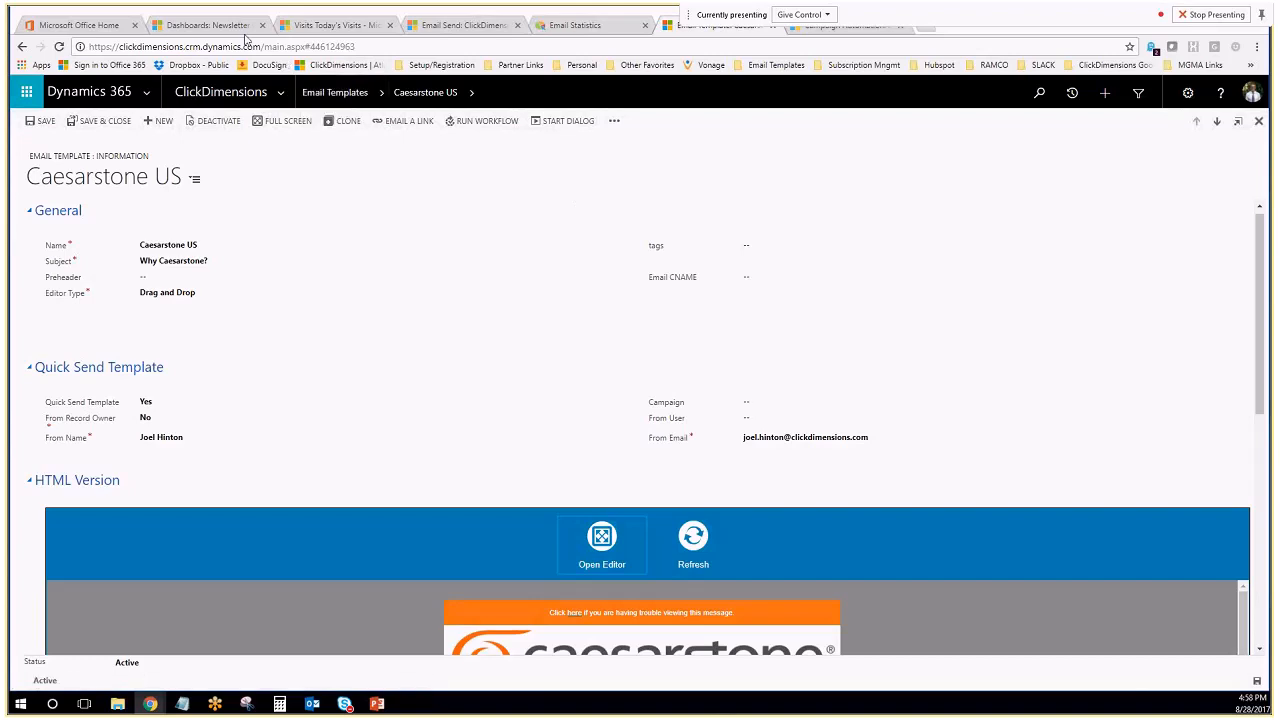
Show the Newsletter Campaign Dashboard and the ClickDimensions area's Web Analytics choices
{"action": "left_click", "coordinate": [205, 25]}
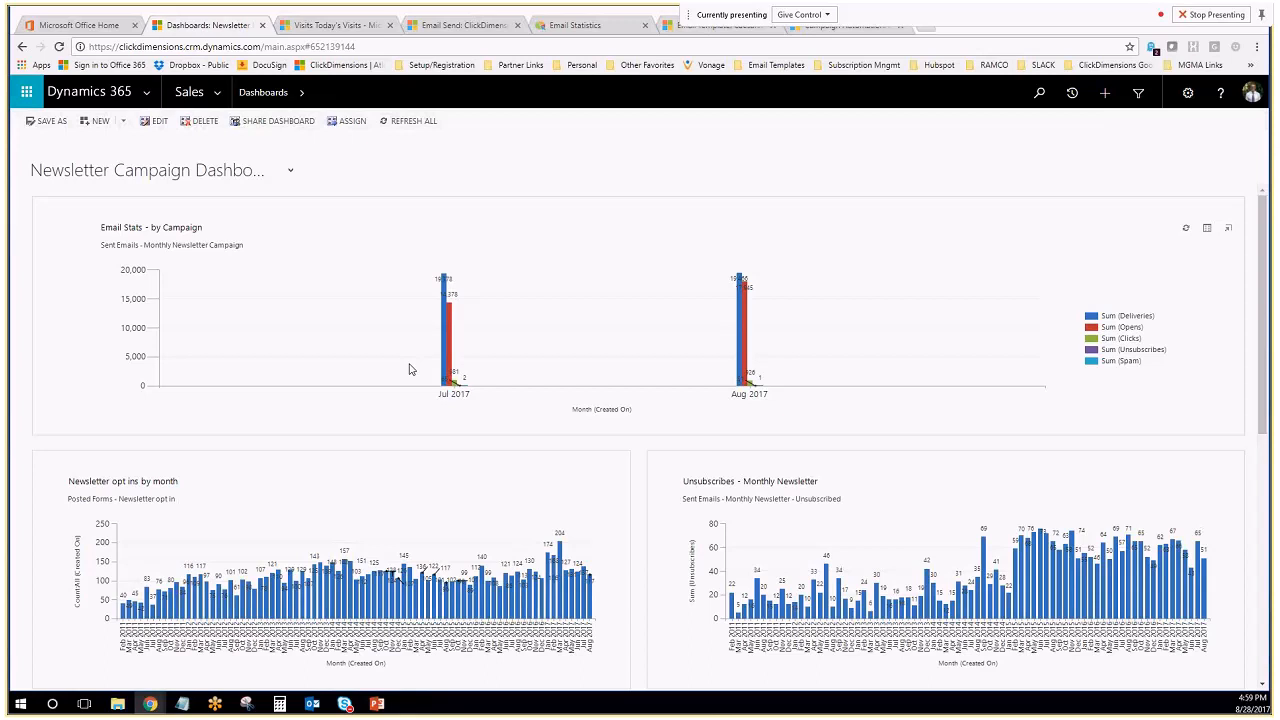
{"action": "left_click", "coordinate": [217, 92]}
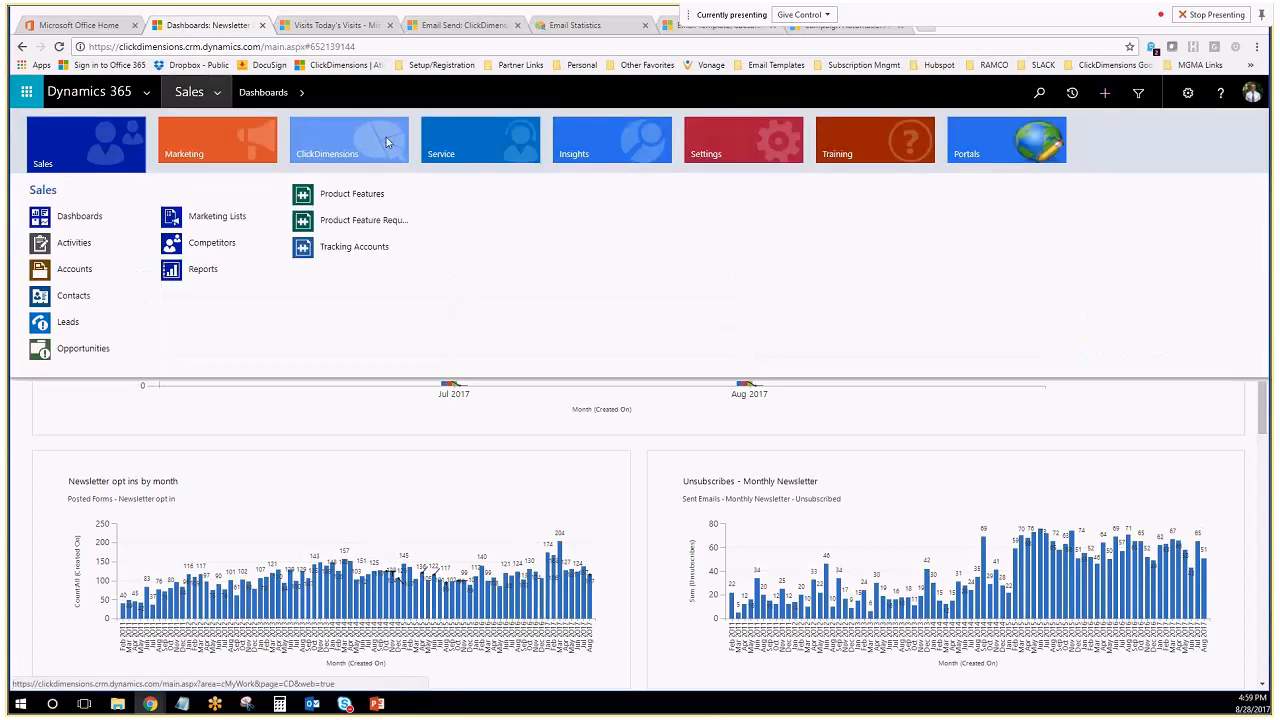
{"action": "left_click", "coordinate": [387, 143]}
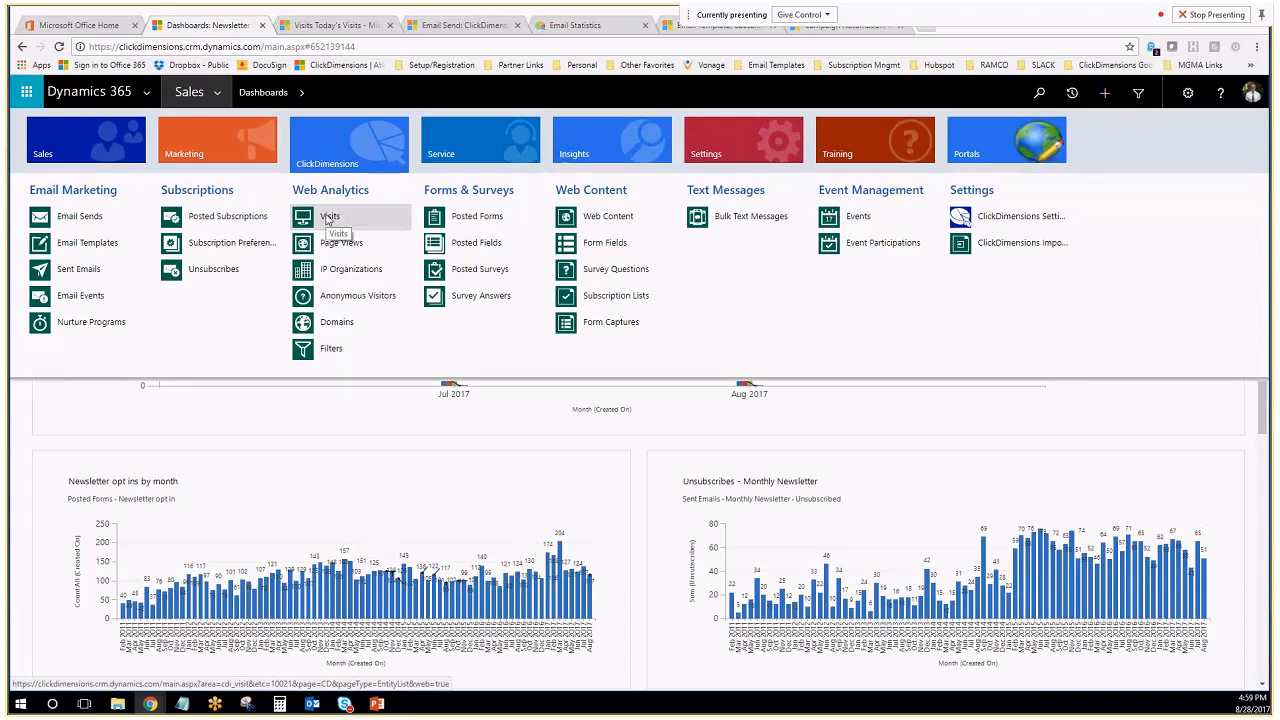
Review the Today's Visits list with its Visits by Country chart and look through the available charts
{"action": "left_click", "coordinate": [335, 26]}
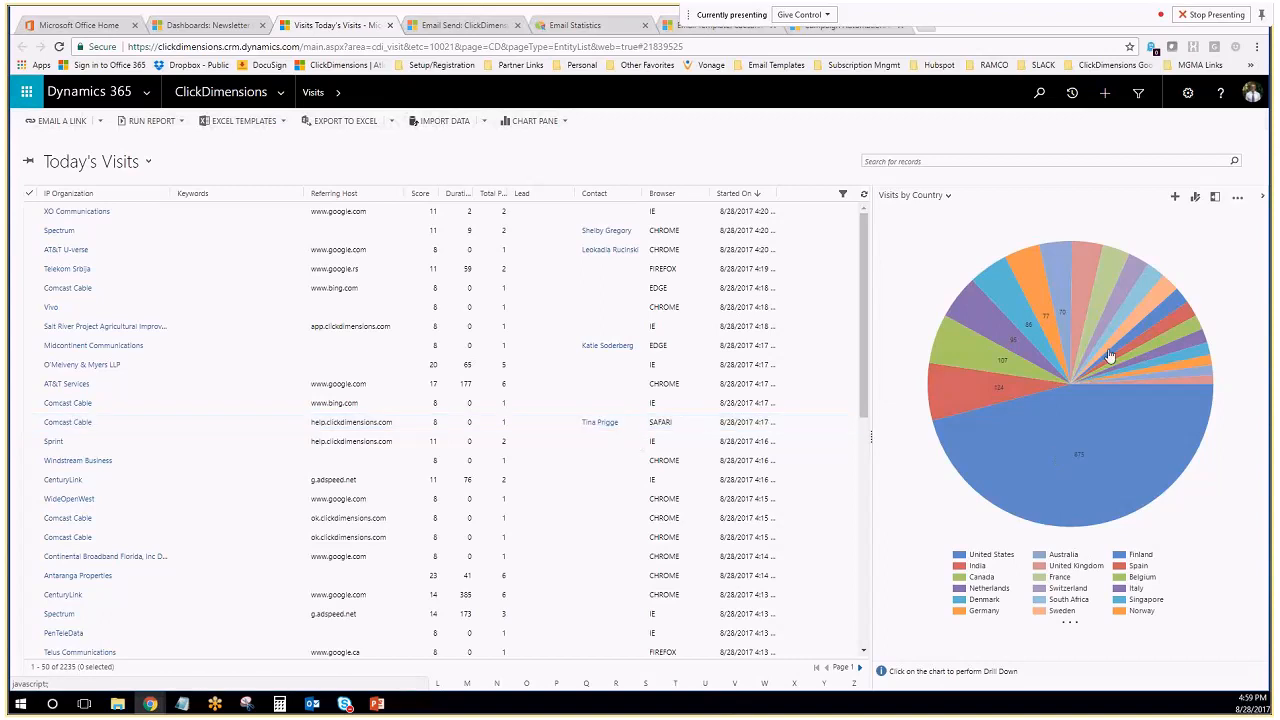
{"action": "mouse_move", "coordinate": [1107, 342]}
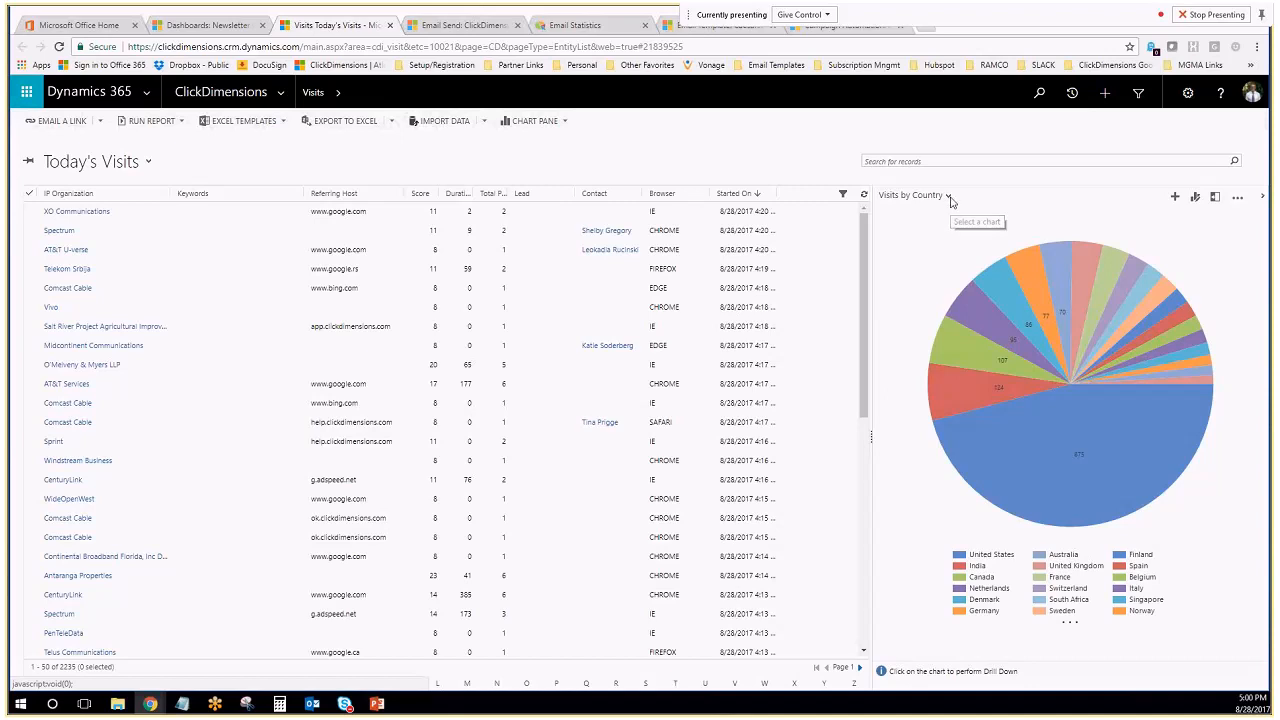
{"action": "left_click", "coordinate": [948, 196]}
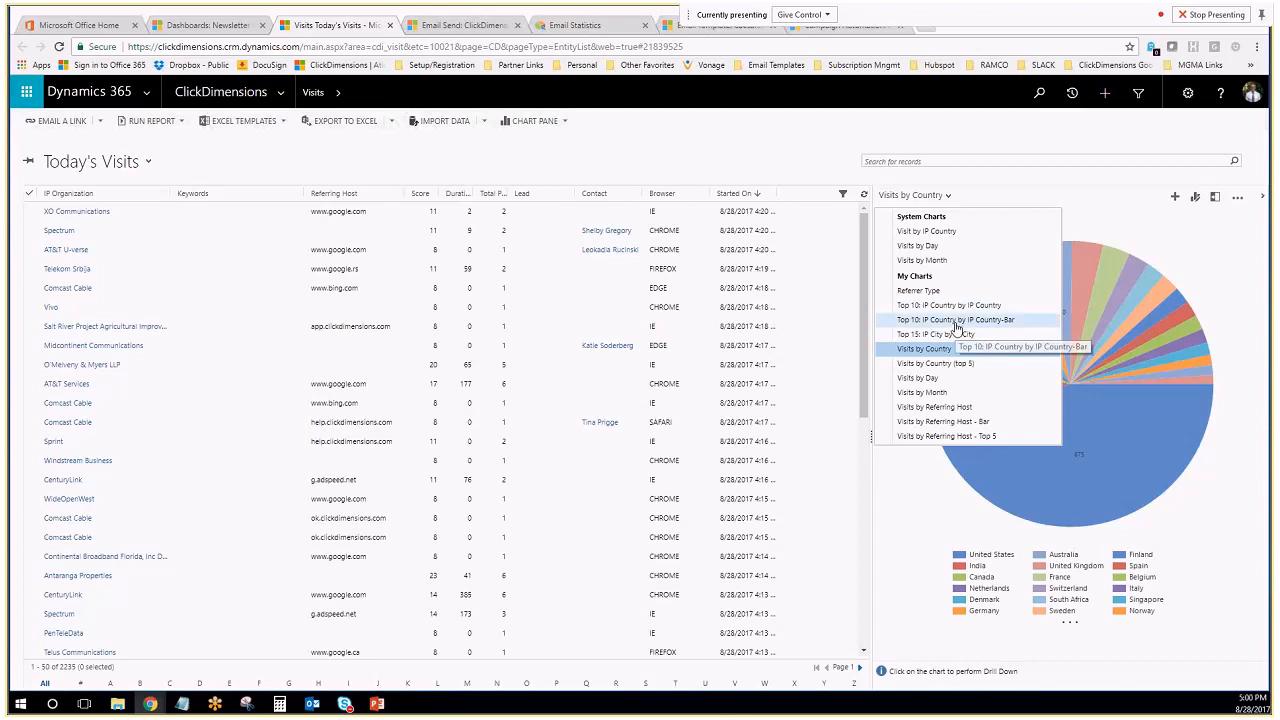
{"action": "left_click", "coordinate": [815, 168]}
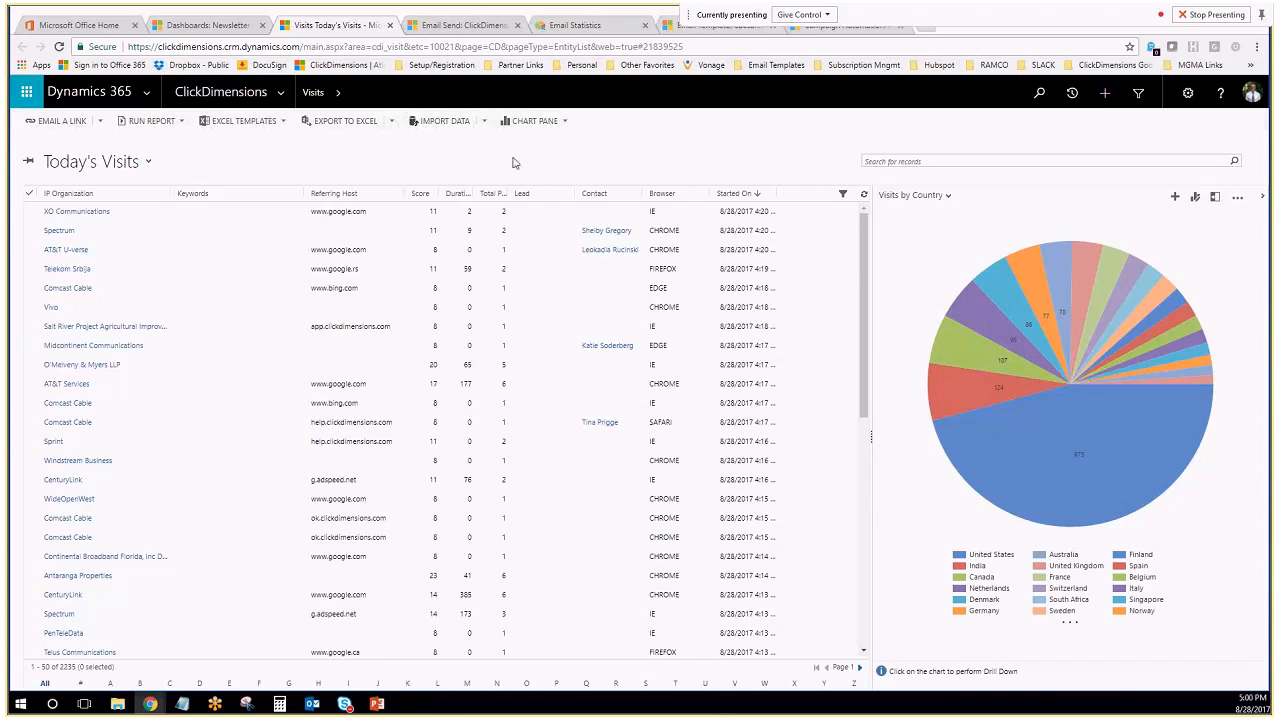
Review the overview, email clients, conversions and click report statistics of the ClickDimensions June 2017 Newsletter
{"action": "left_click", "coordinate": [583, 28]}
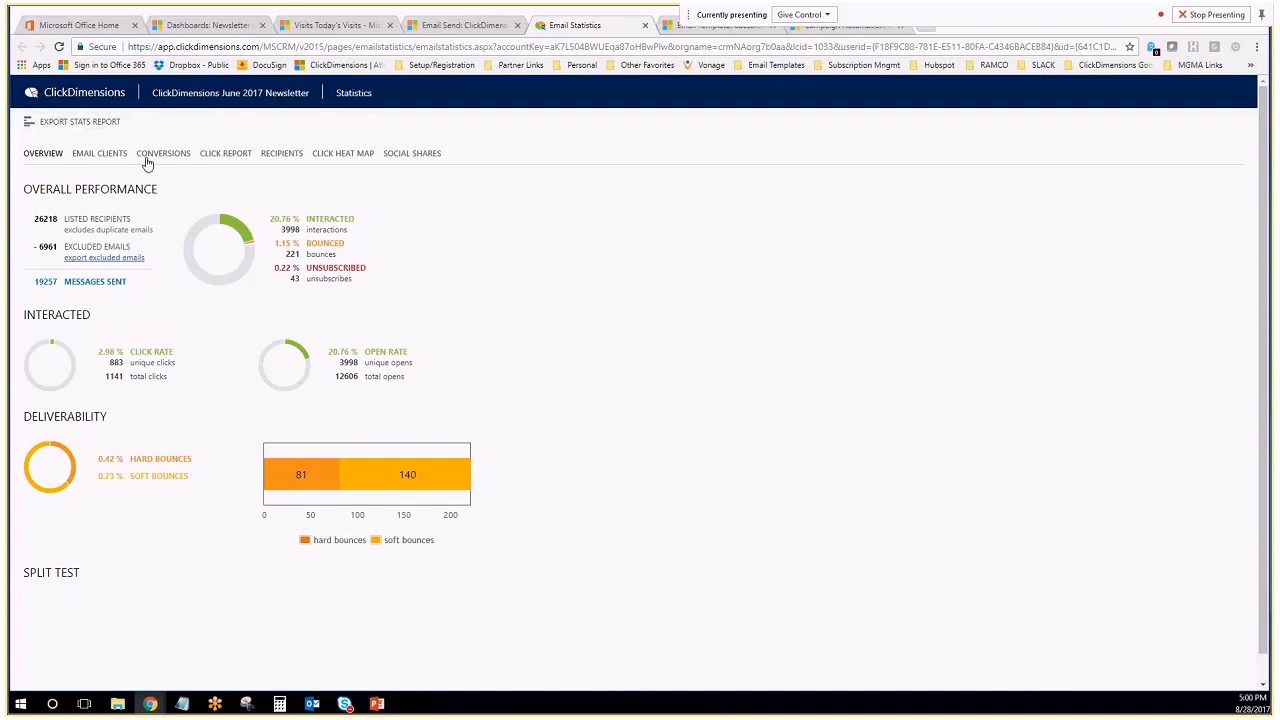
{"action": "left_click", "coordinate": [114, 157]}
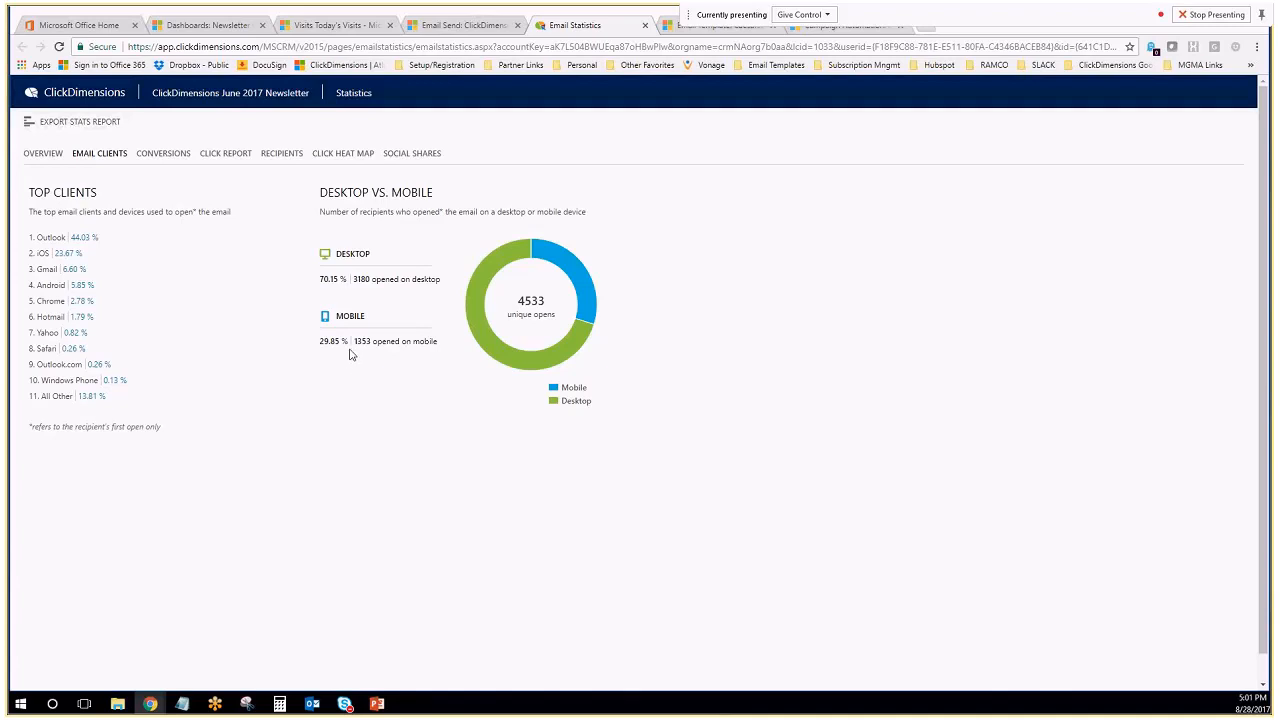
{"action": "left_click", "coordinate": [172, 158]}
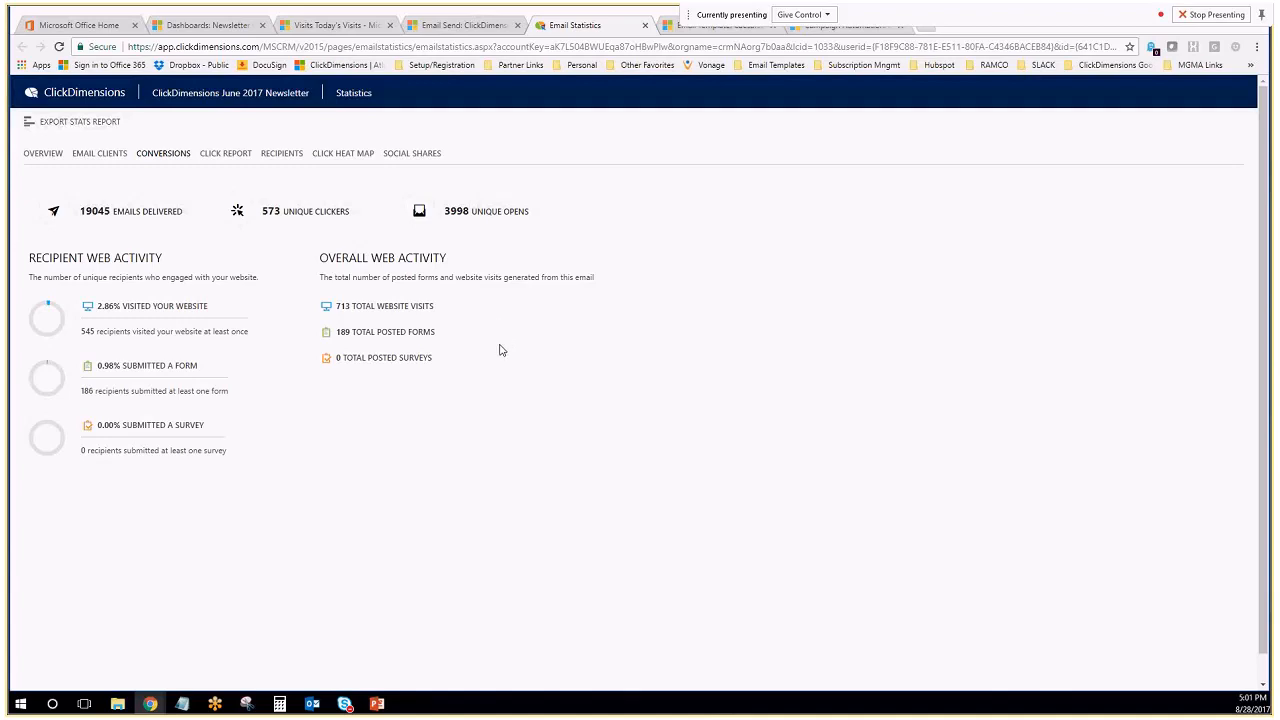
{"action": "left_click", "coordinate": [229, 156]}
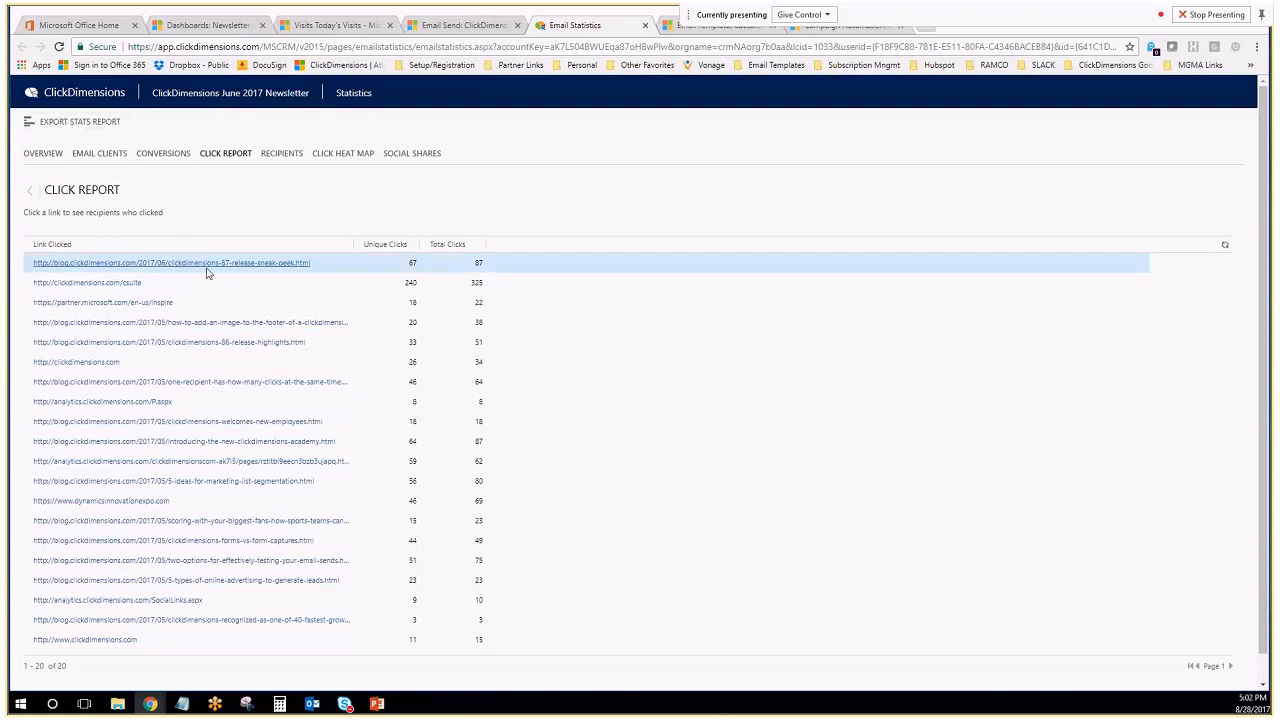
Try to list the recipients who clicked the clickdimensions.com/csuite link, and reload the newsletter statistics
{"action": "left_click", "coordinate": [108, 285]}
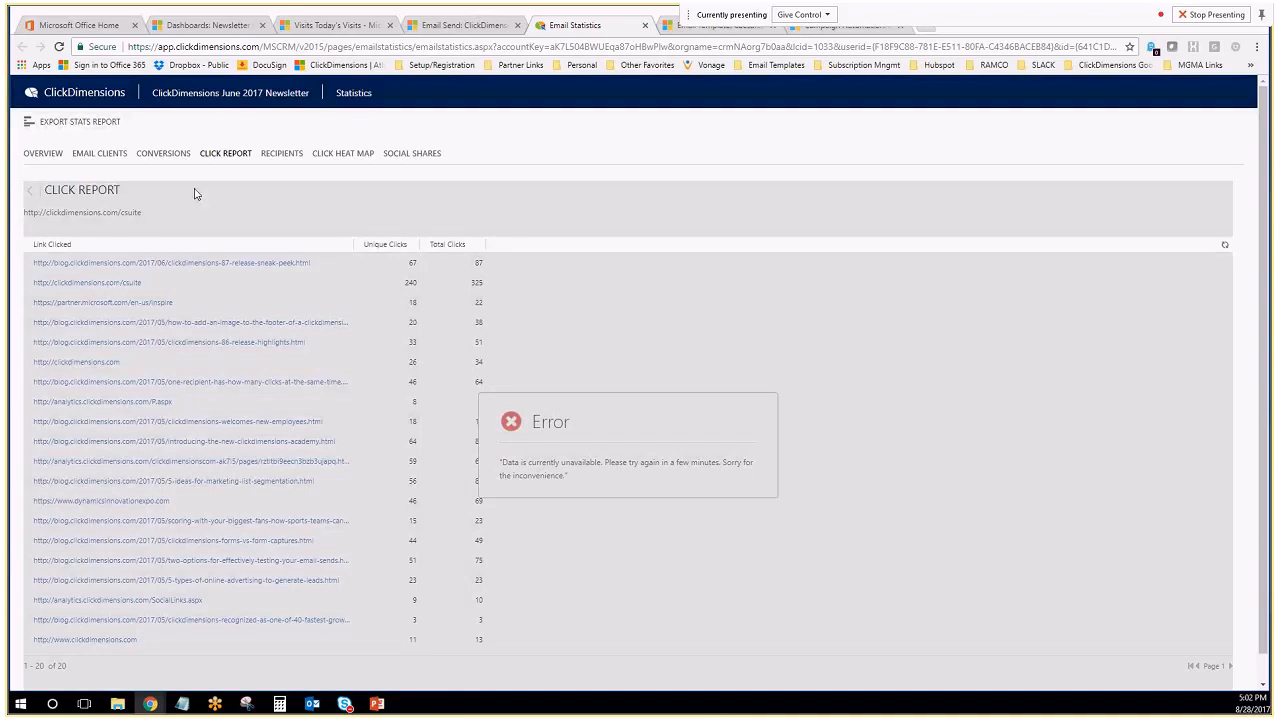
{"action": "right_click", "coordinate": [225, 157]}
{"action": "left_click", "coordinate": [255, 196]}
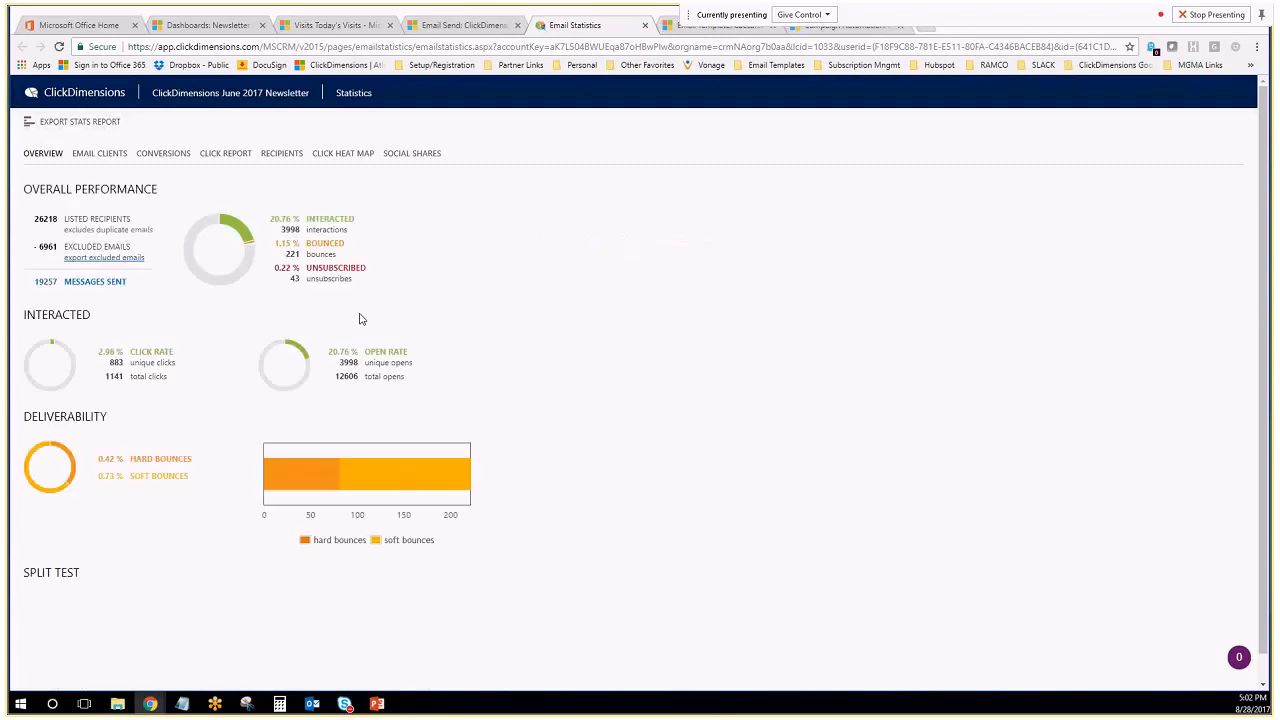
Reopen the click report and look through the contacts who clicked the clickdimensions.com/csuite link
{"action": "left_click", "coordinate": [226, 154]}
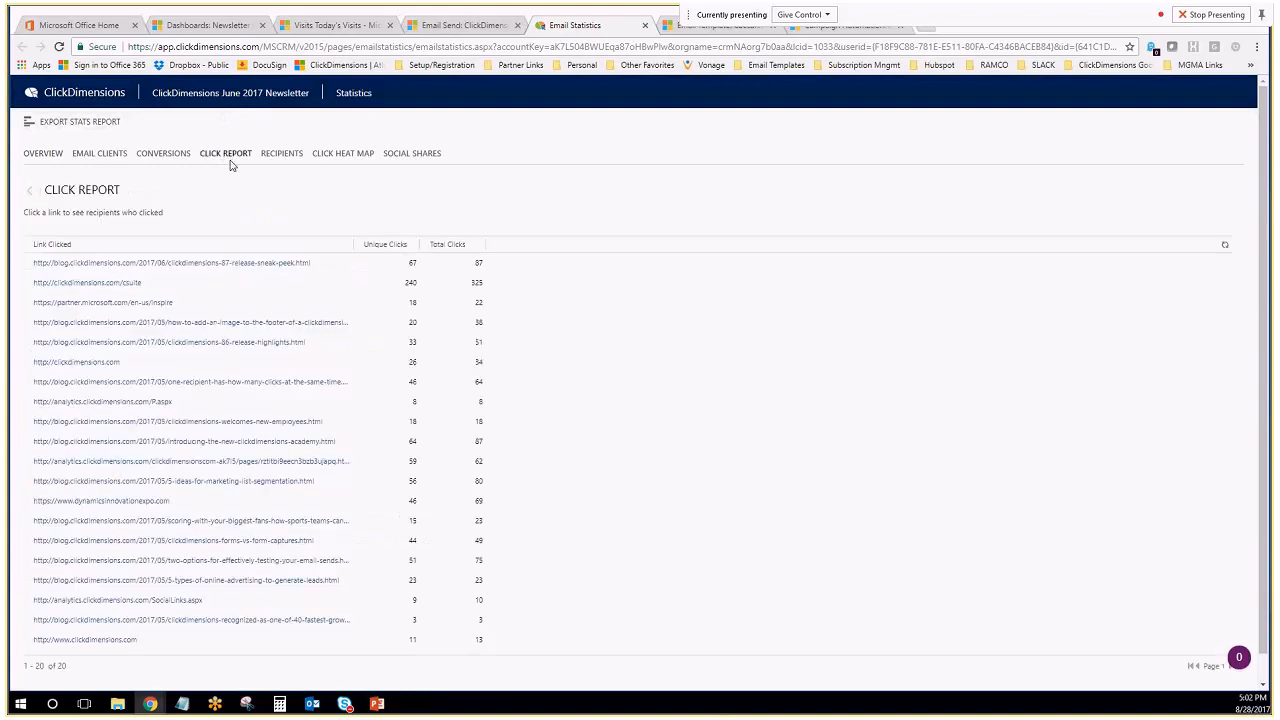
{"action": "left_click", "coordinate": [109, 286]}
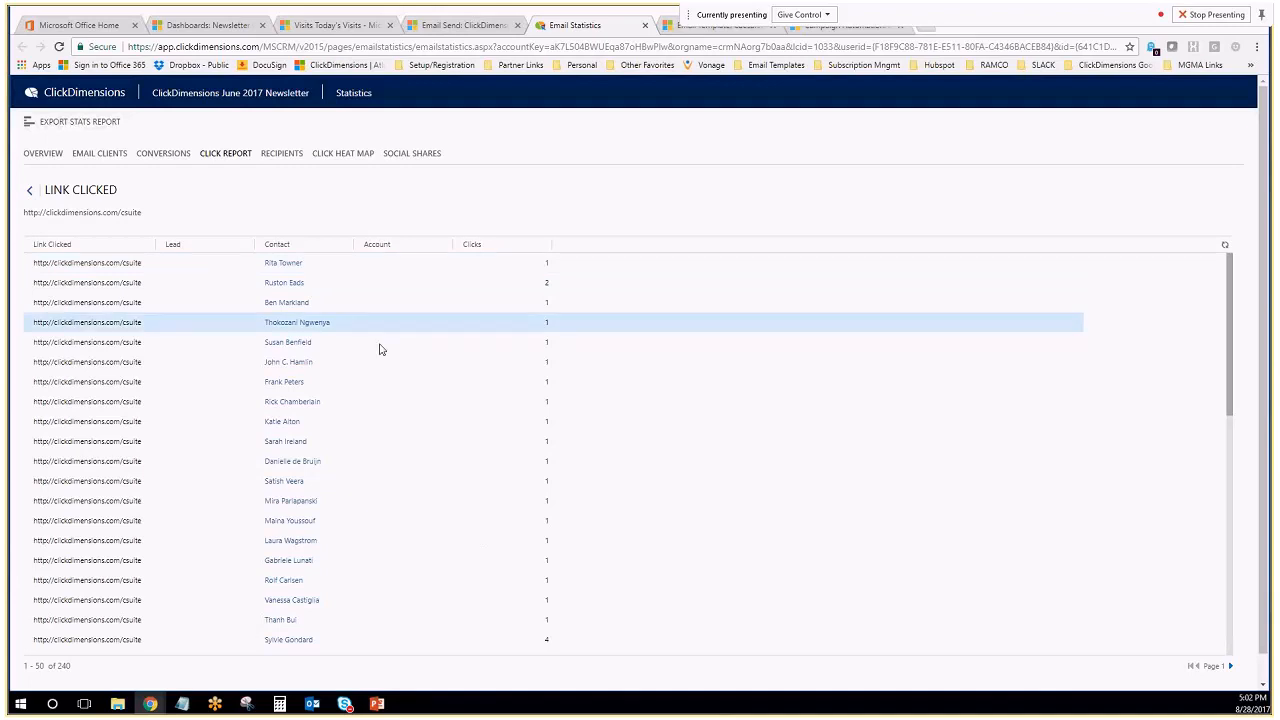
{"action": "scroll", "coordinate": [437, 457], "scroll_direction": "down", "scroll_amount": 6}
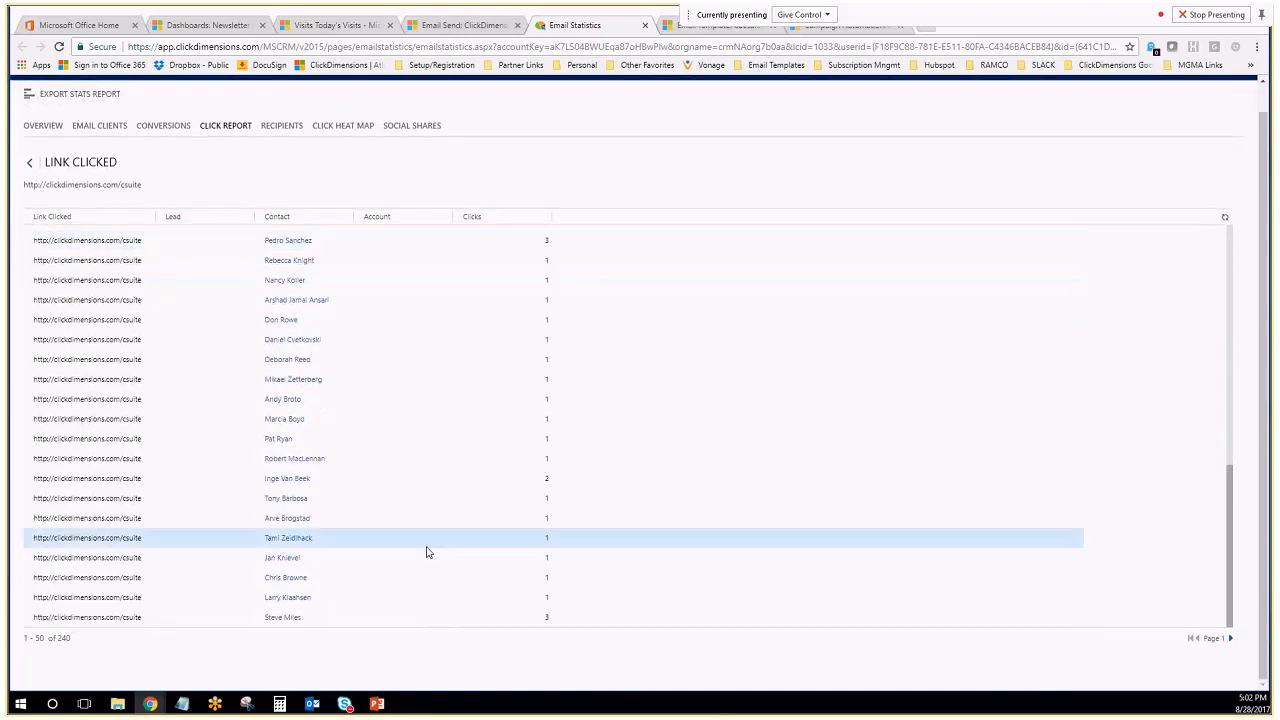
Open the contact record of the last recipient in the page's list and review its posted forms and sent emails
{"action": "left_click", "coordinate": [283, 618]}
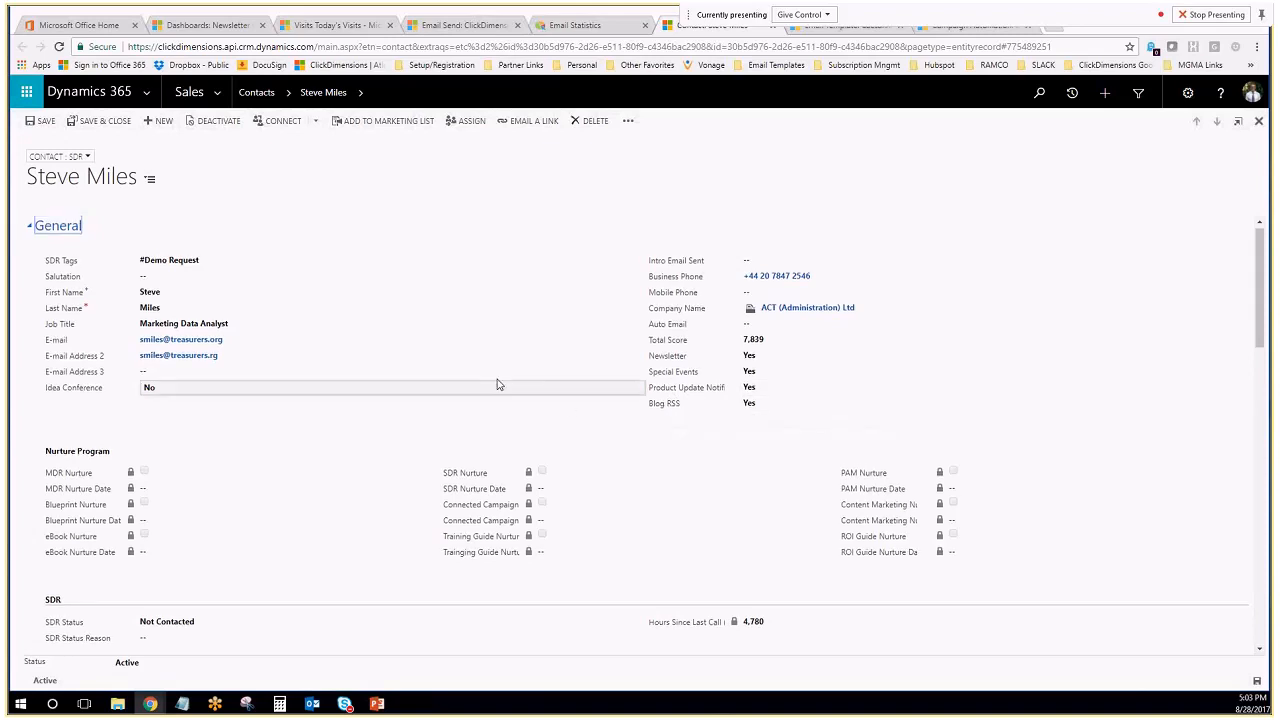
{"action": "scroll", "coordinate": [481, 388], "scroll_direction": "down", "scroll_amount": 5}
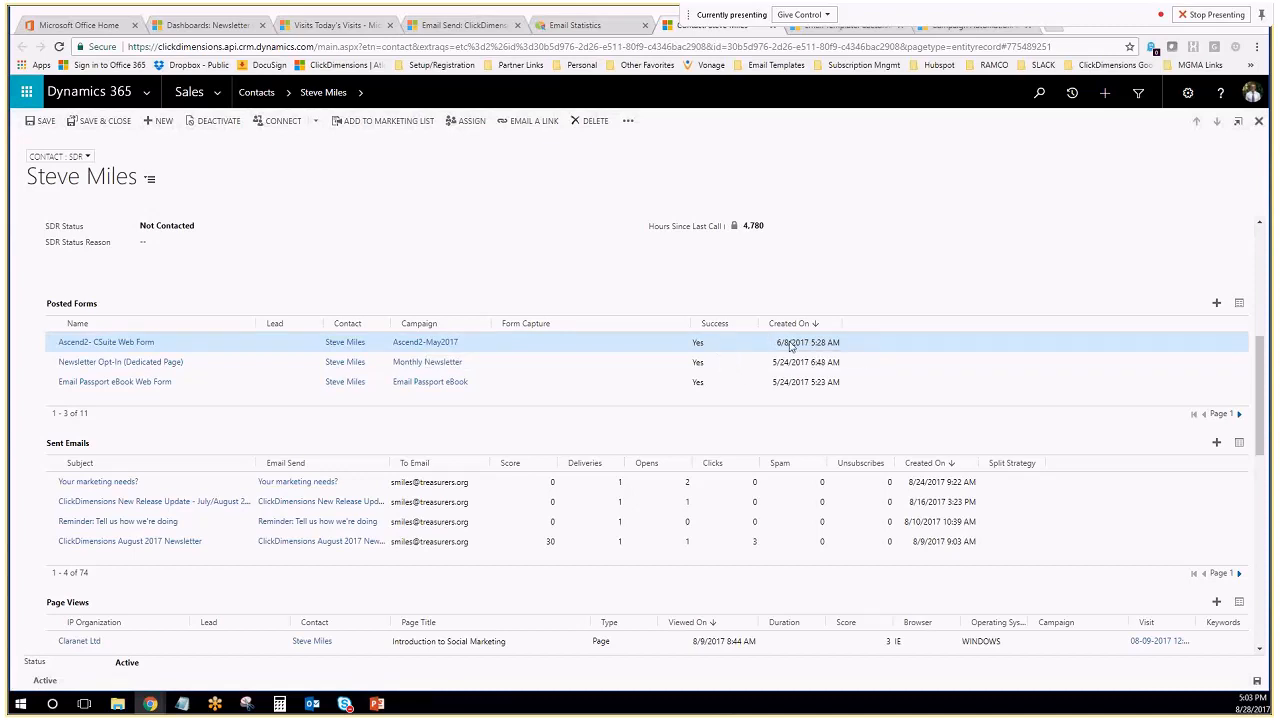
Open the contact's Ascend2- CSuite Web Form posted form, review its submitted values, and return to the contact's posted forms
{"action": "left_click", "coordinate": [107, 344]}
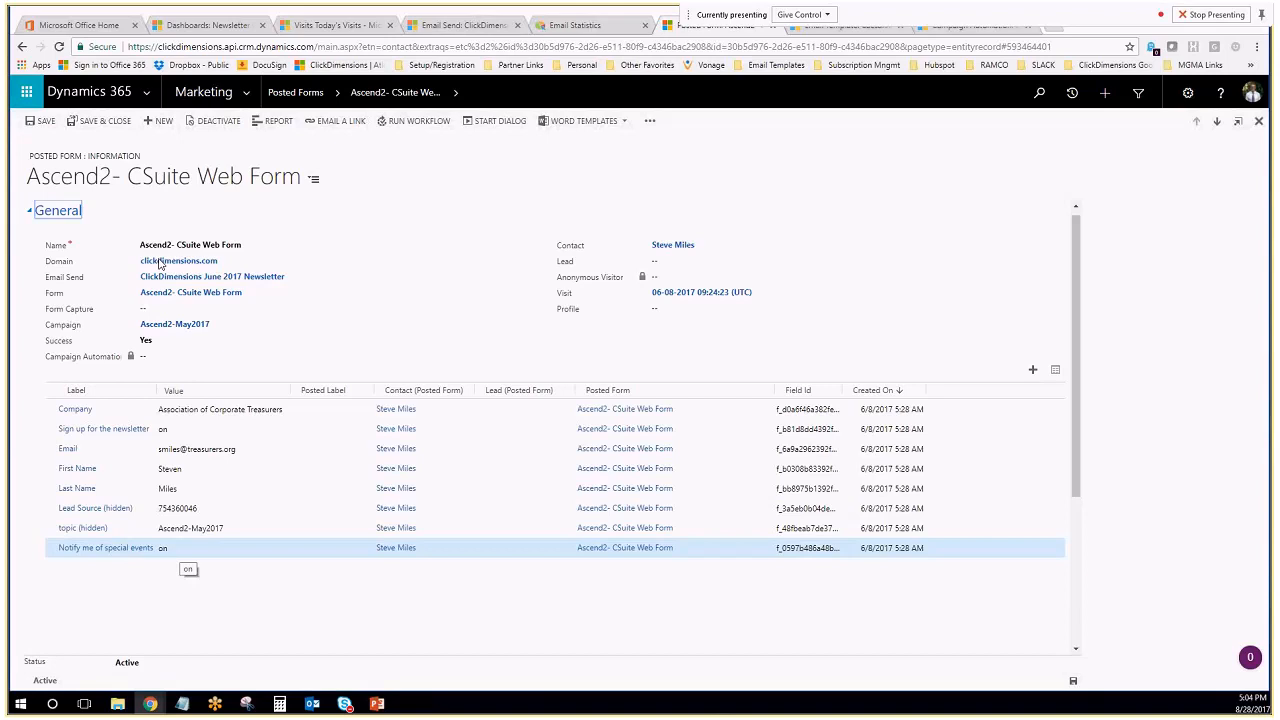
{"action": "left_click", "coordinate": [21, 48]}
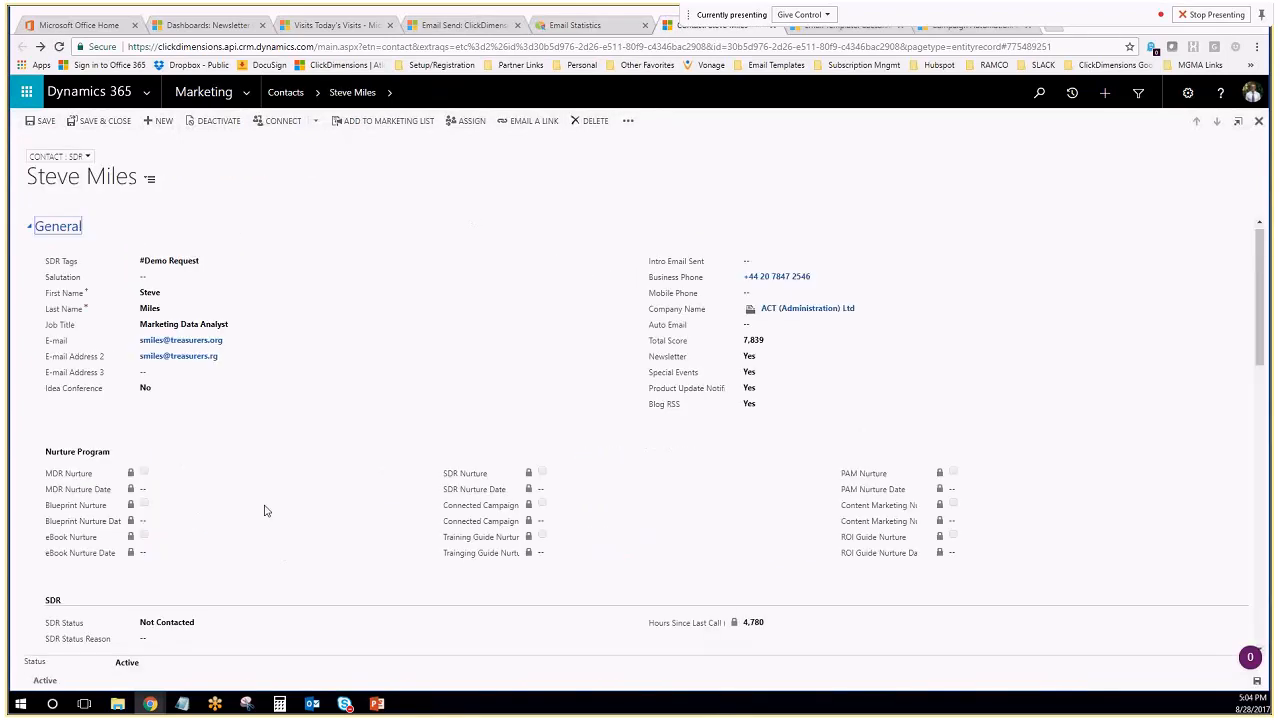
{"action": "scroll", "coordinate": [265, 511], "scroll_direction": "down", "scroll_amount": 3}
{"action": "scroll", "coordinate": [227, 524], "scroll_direction": "down", "scroll_amount": 1}
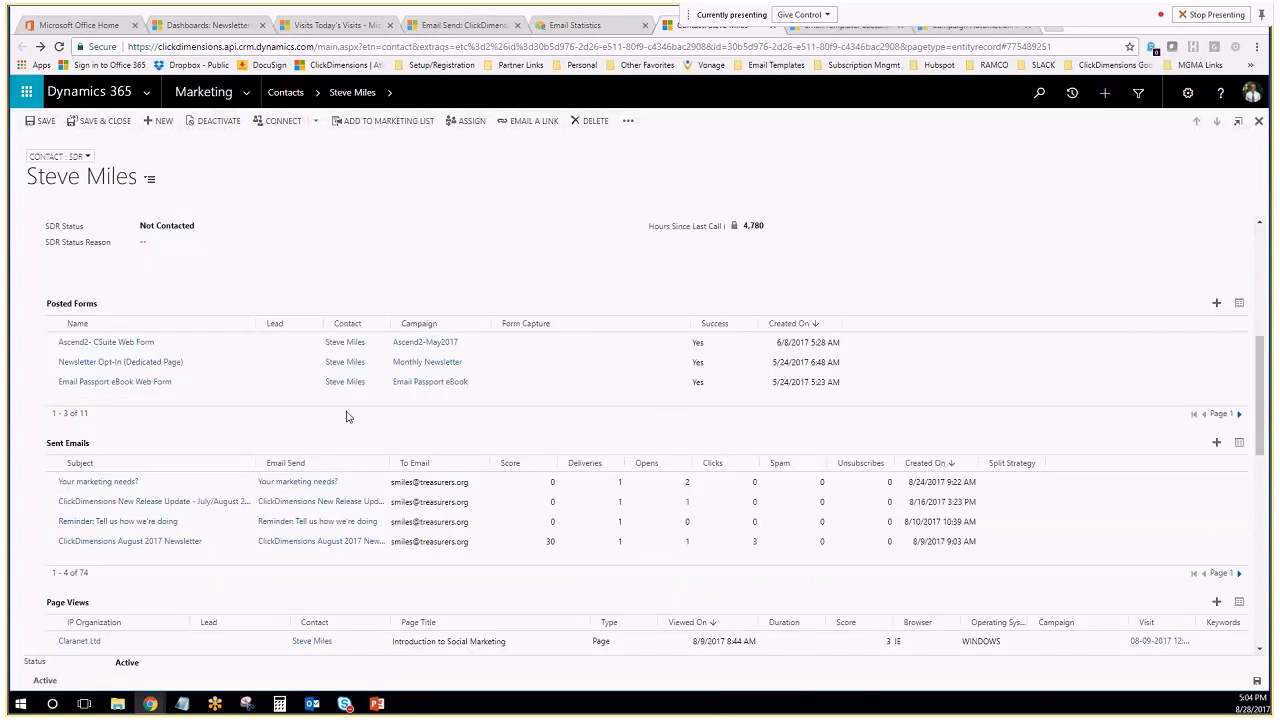
Page through the contact's sent emails to page 5 and examine the opens, clicks and scores
{"action": "scroll", "coordinate": [348, 416], "scroll_direction": "down", "scroll_amount": 1}
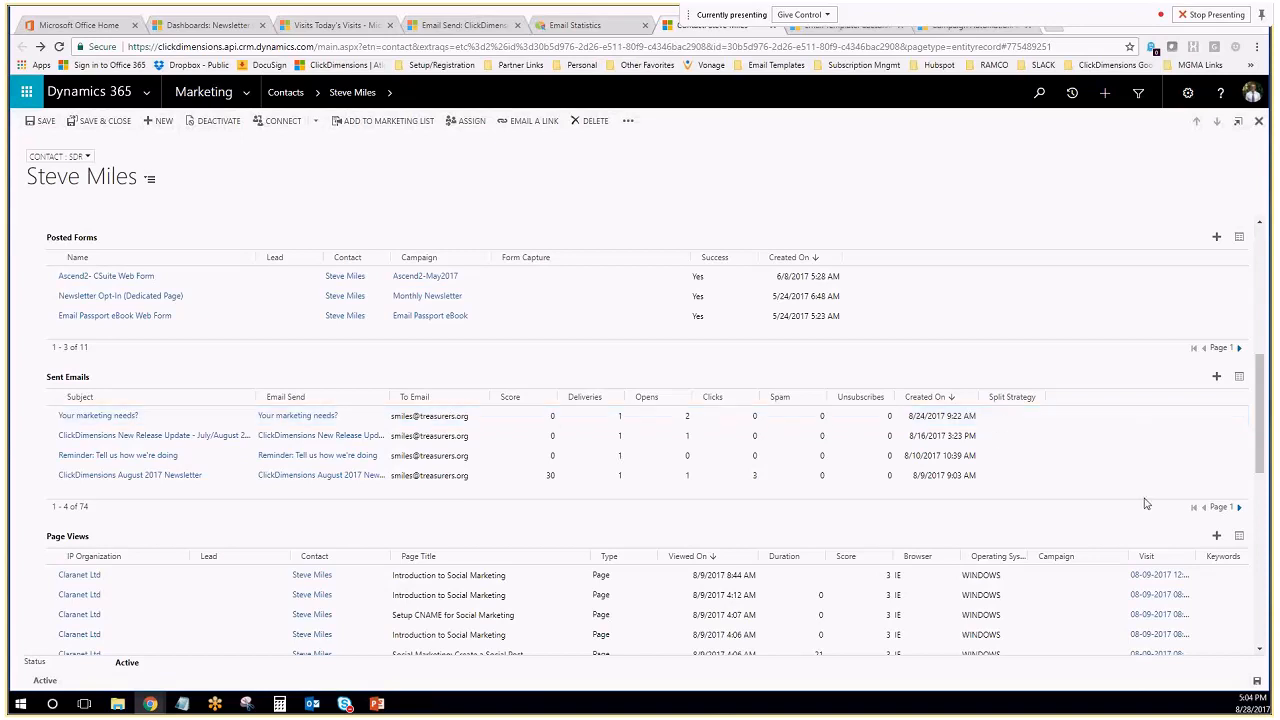
{"action": "double_click", "coordinate": [1239, 510]}
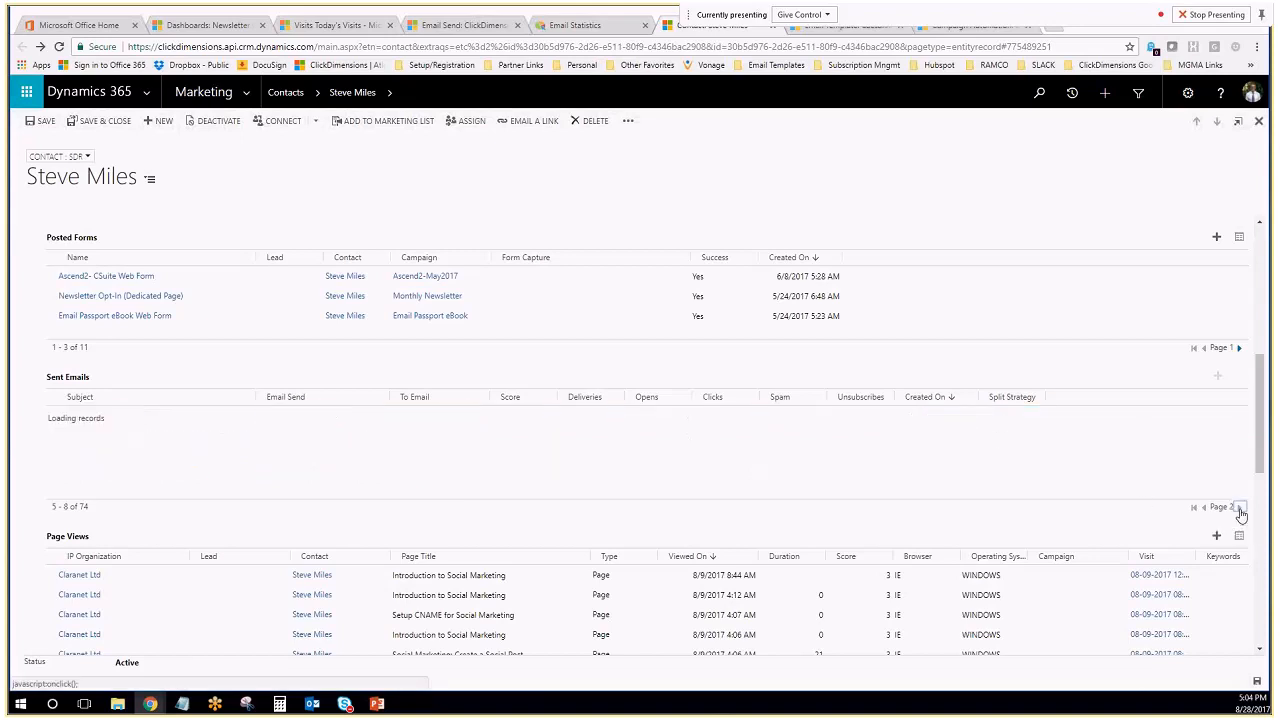
{"action": "left_click", "coordinate": [1239, 510]}
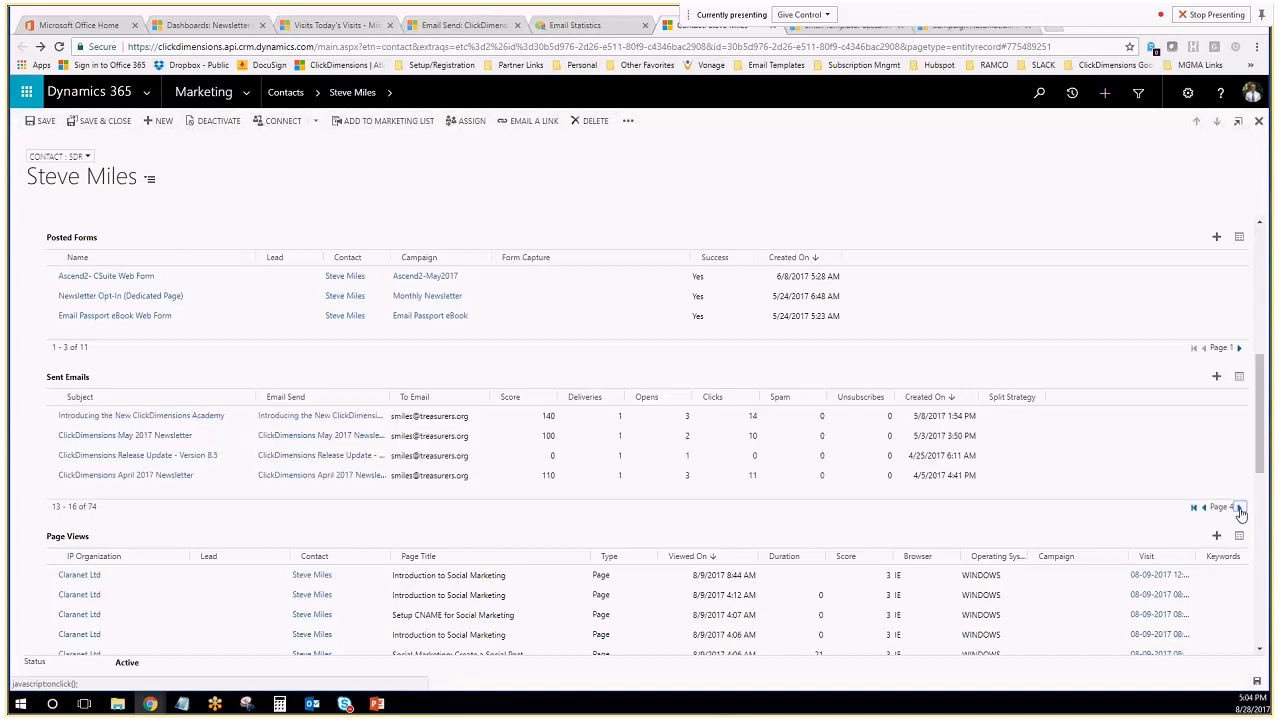
{"action": "left_click", "coordinate": [1239, 510]}
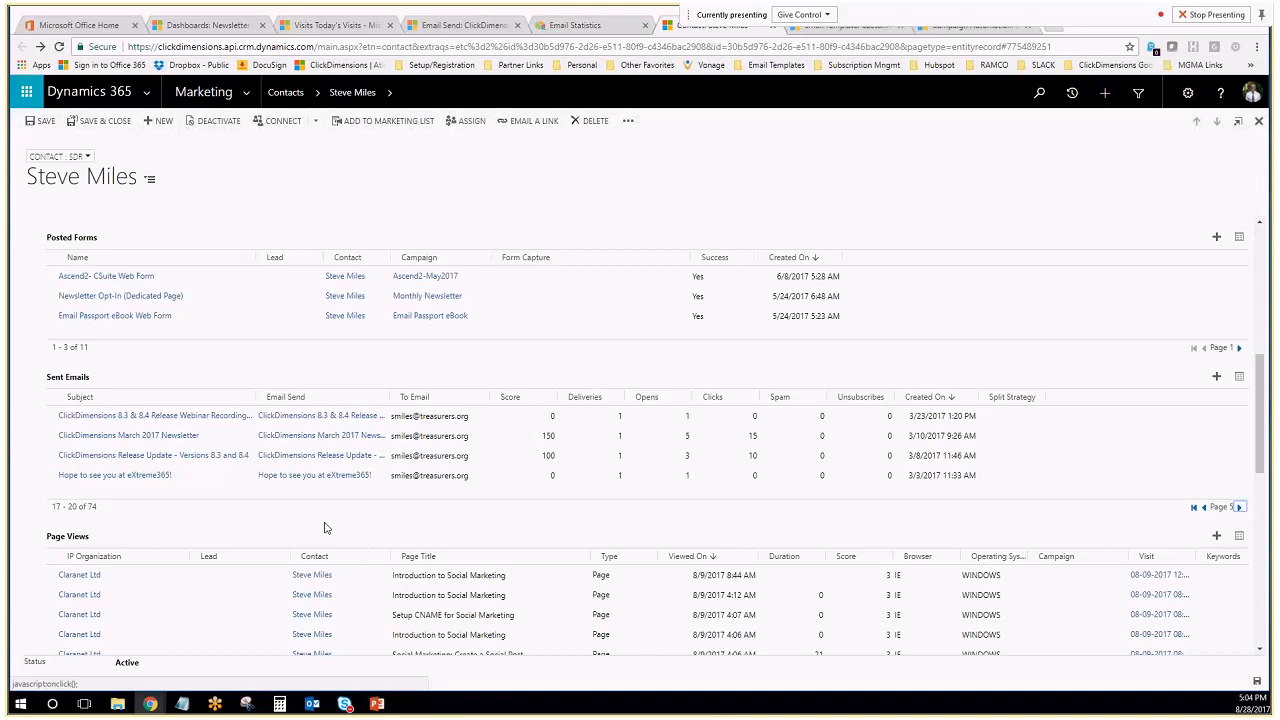
Examine the contact's page views, open the visit behind the most recent one, and return to the contact record
{"action": "scroll", "coordinate": [324, 528], "scroll_direction": "down", "scroll_amount": 2}
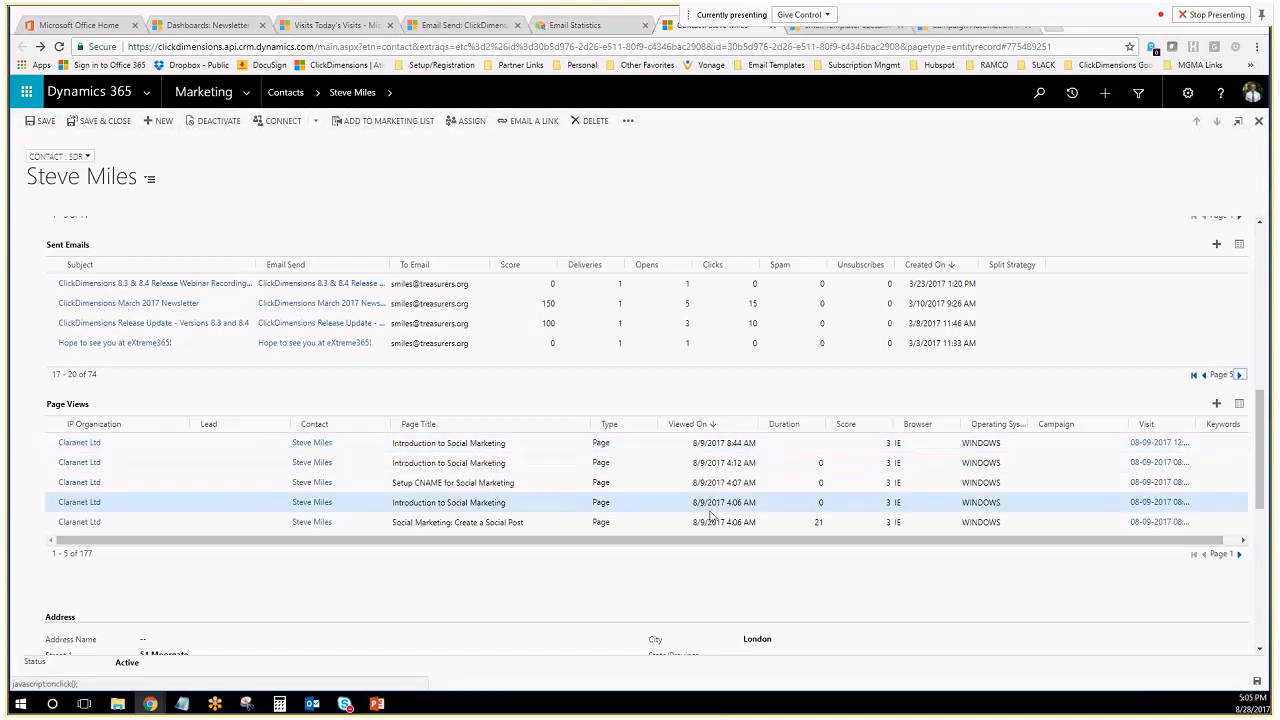
{"action": "left_click_drag", "start_coordinate": [726, 541], "coordinate": [811, 539]}
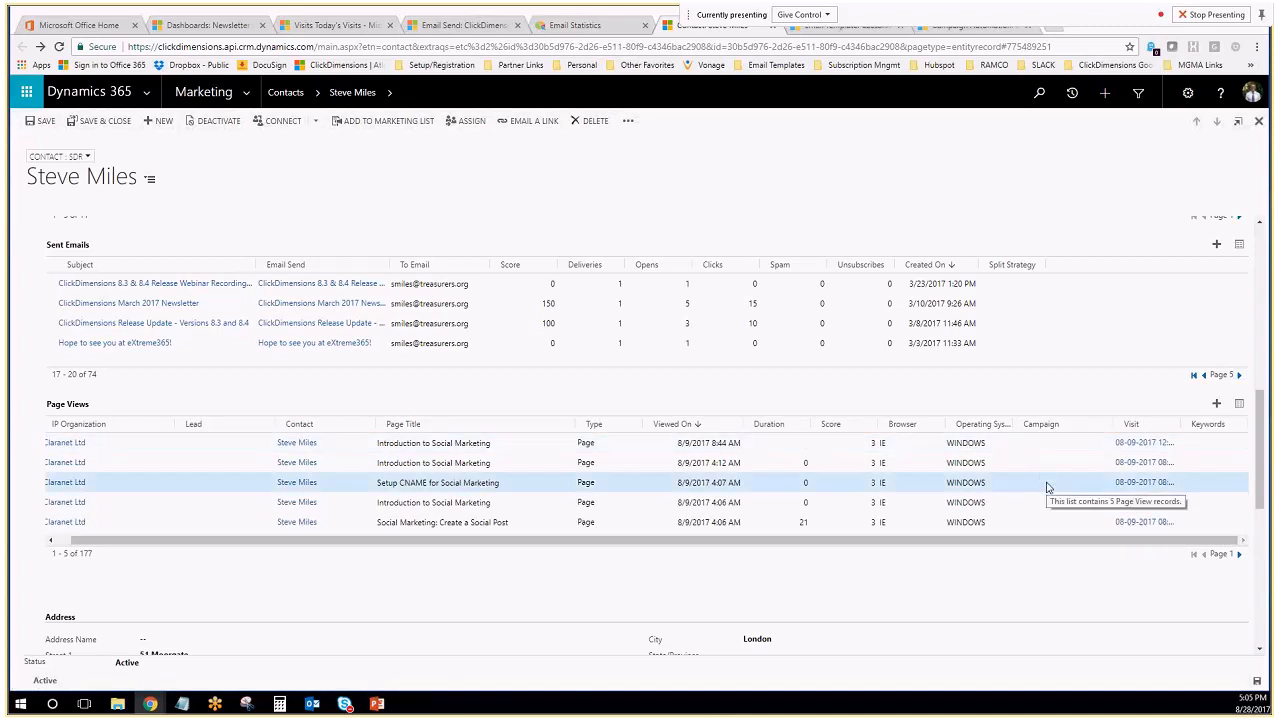
{"action": "left_click", "coordinate": [1136, 448]}
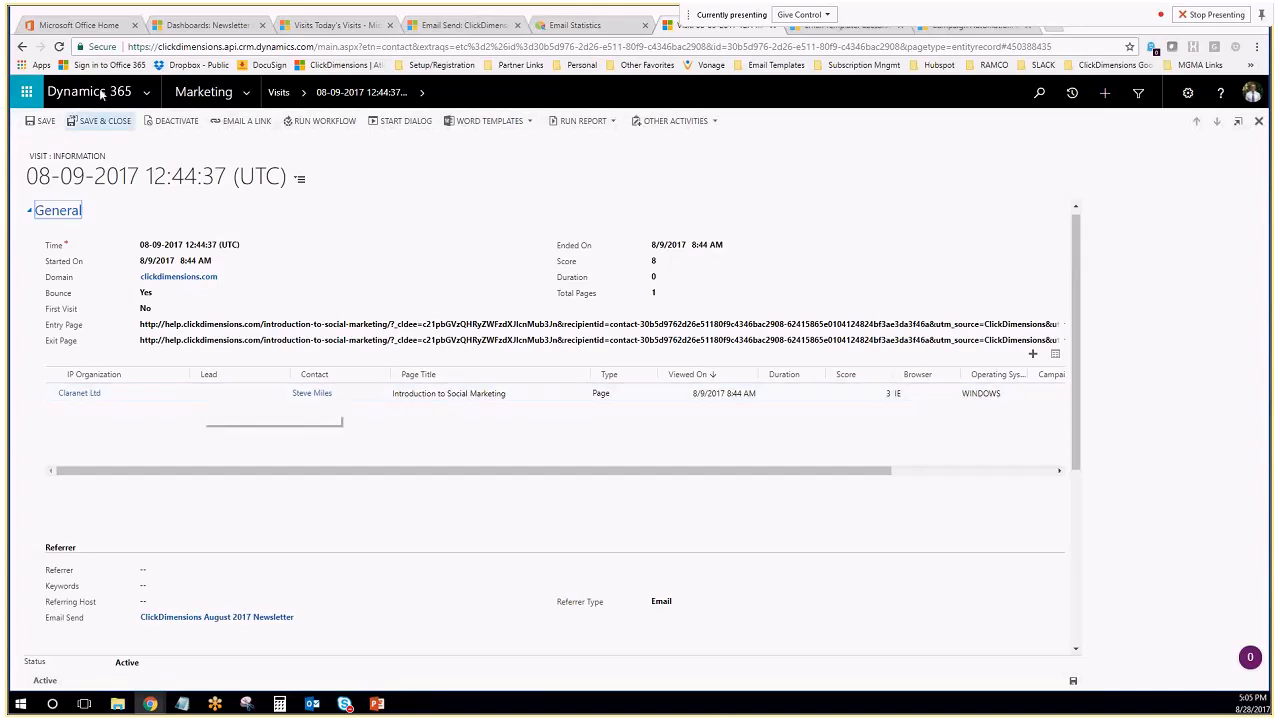
{"action": "left_click", "coordinate": [22, 47]}
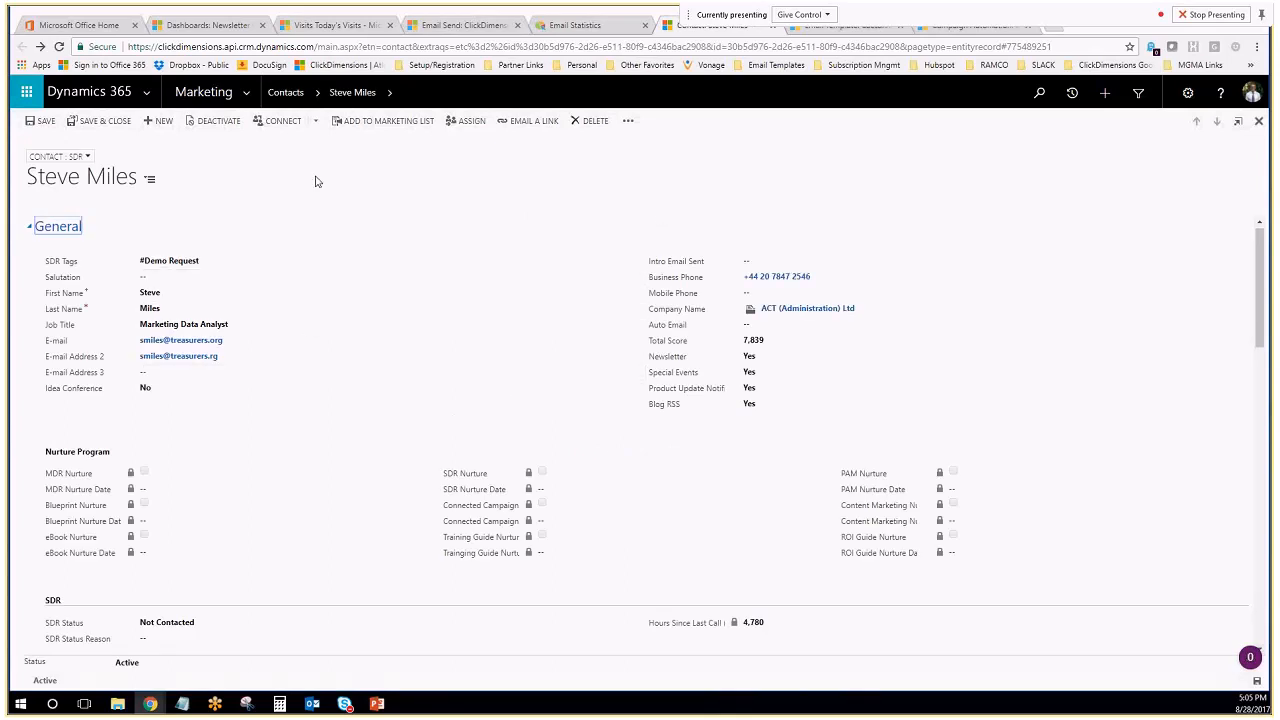
Start a ClickDimensions Quick Send for the contact and move its window to the middle of the screen
{"action": "left_click", "coordinate": [390, 94]}
{"action": "left_click", "coordinate": [629, 122]}
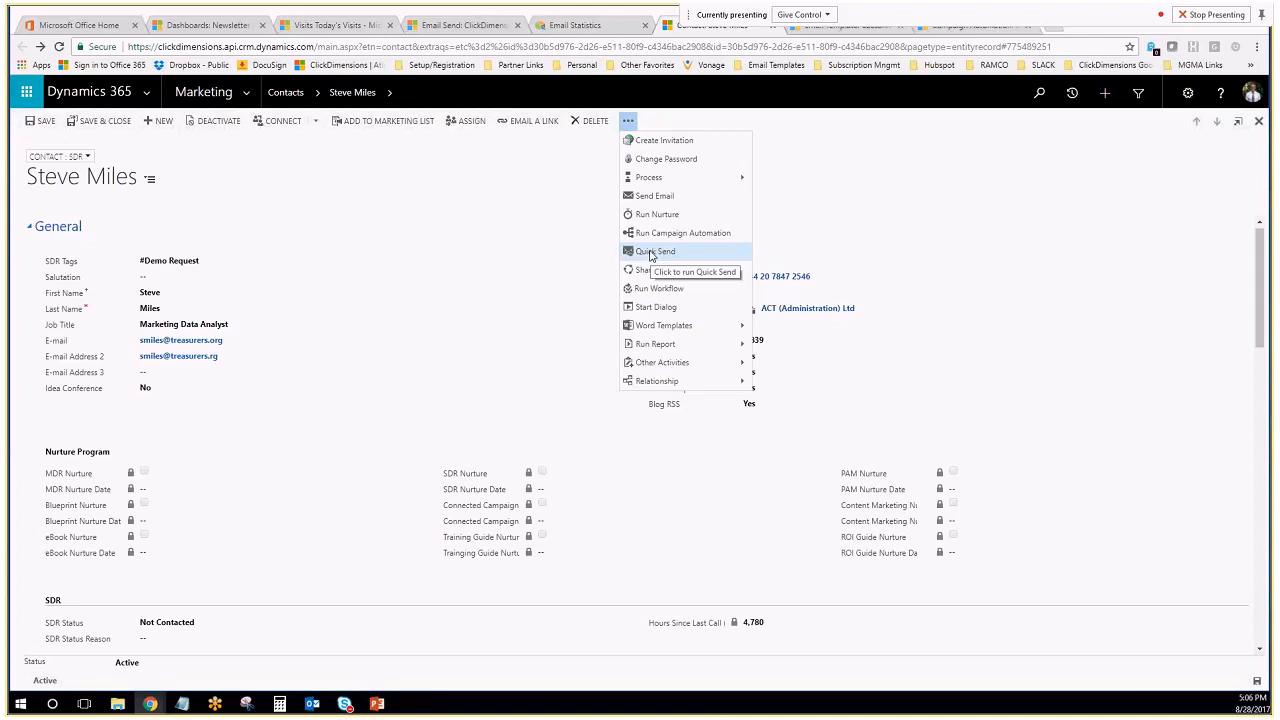
{"action": "left_click", "coordinate": [652, 252]}
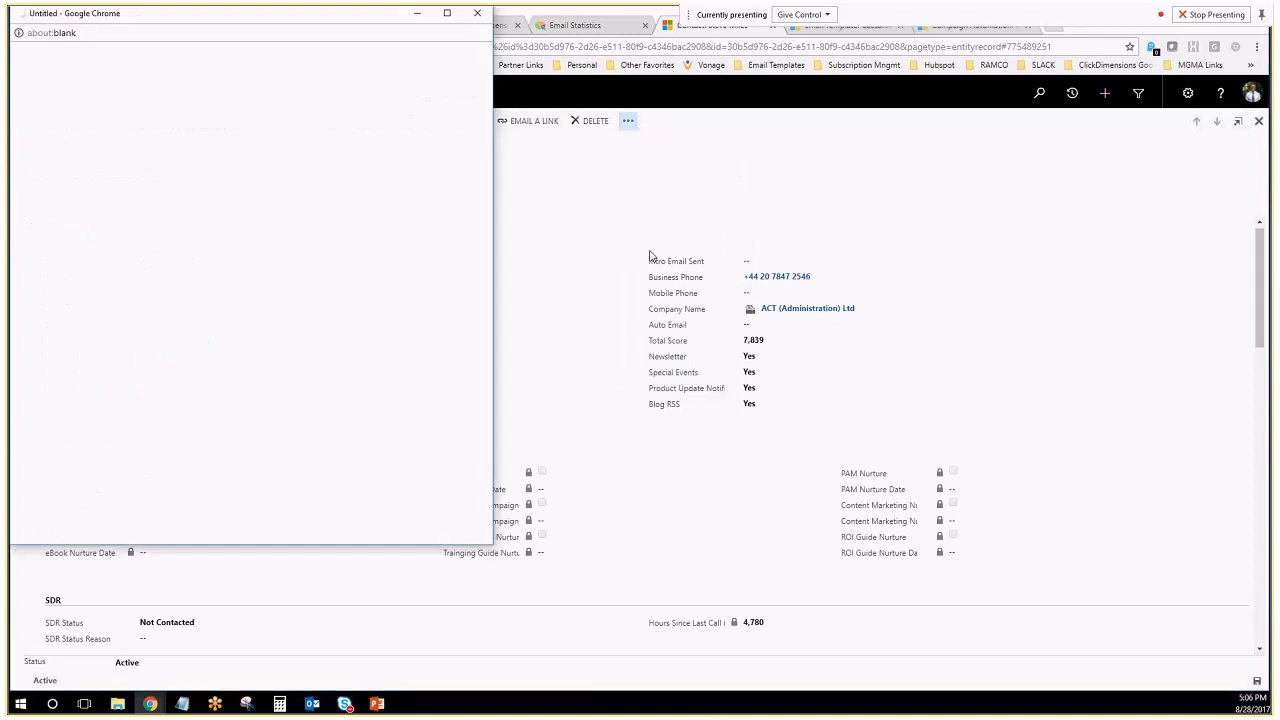
{"action": "left_click_drag", "start_coordinate": [340, 21], "coordinate": [472, 93]}
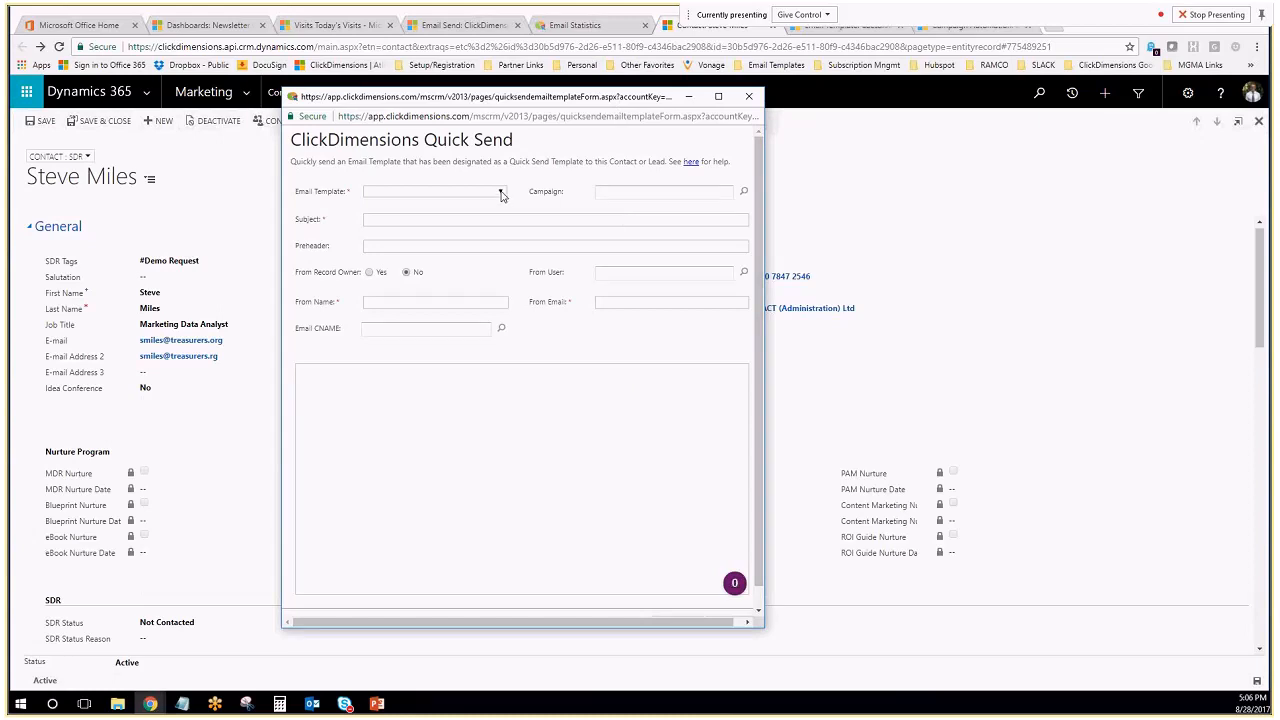
Select the Caesarstone US email template for the Quick Send, review its preview, and close the form without sending
{"action": "left_click", "coordinate": [502, 193]}
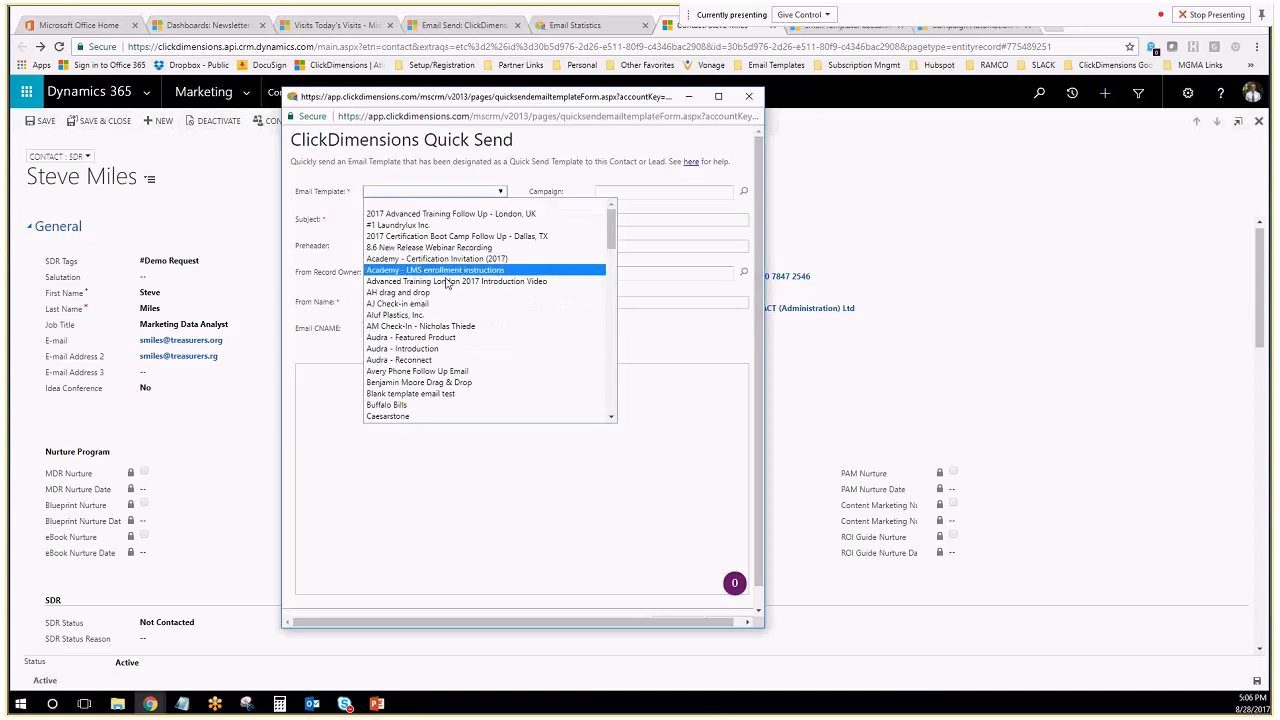
{"action": "scroll", "coordinate": [437, 318], "scroll_direction": "down", "scroll_amount": 3}
{"action": "scroll", "coordinate": [437, 322], "scroll_direction": "up", "scroll_amount": 5}
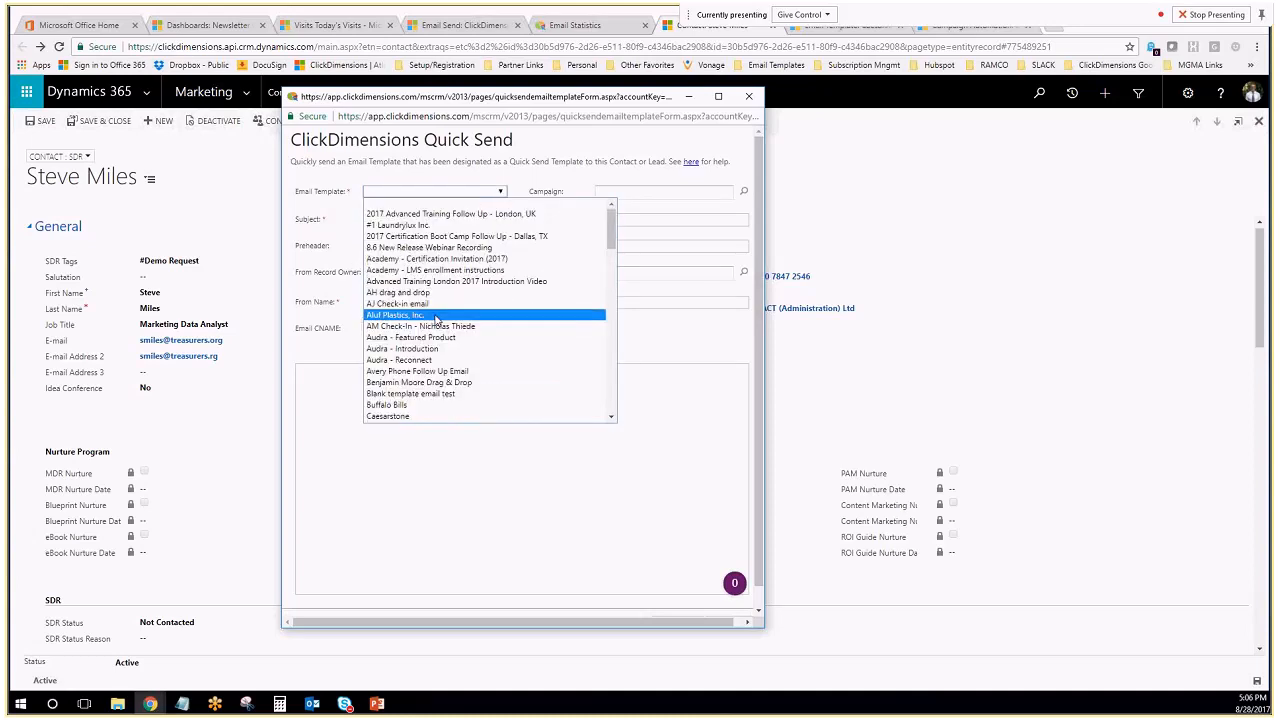
{"action": "scroll", "coordinate": [430, 326], "scroll_direction": "down", "scroll_amount": 2}
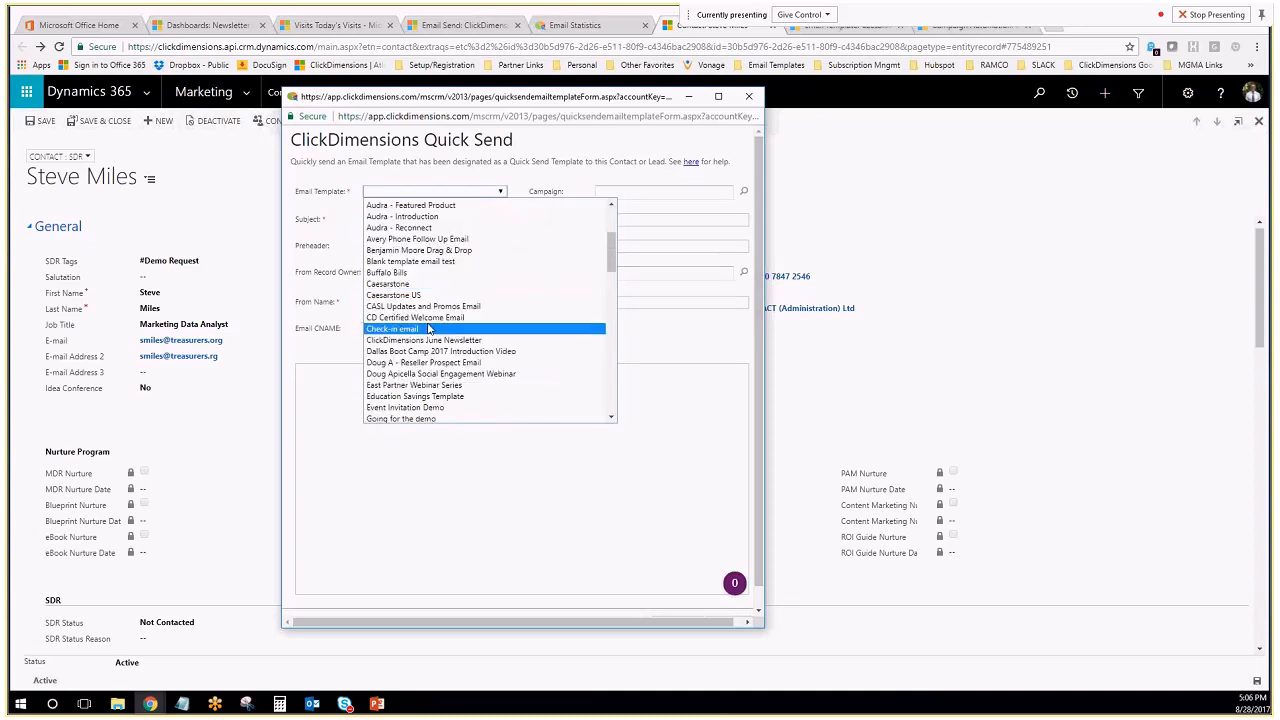
{"action": "left_click", "coordinate": [399, 295]}
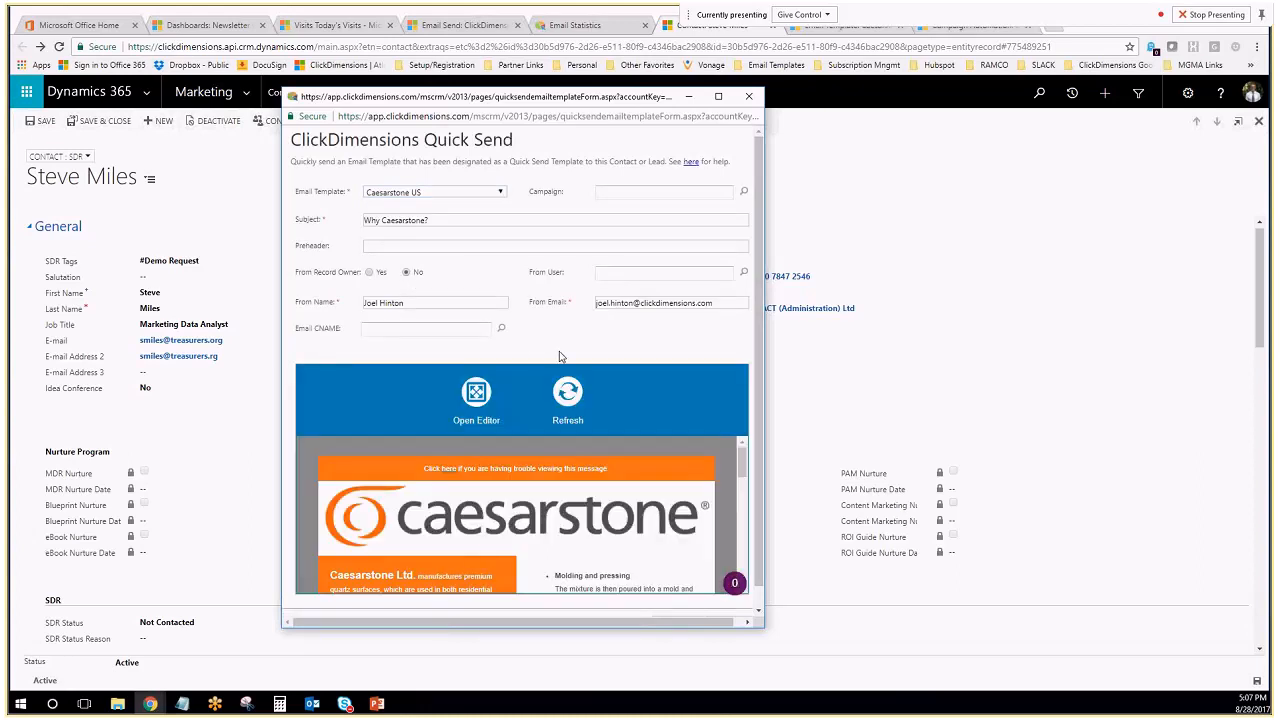
{"action": "scroll", "coordinate": [709, 390], "scroll_direction": "down", "scroll_amount": 1}
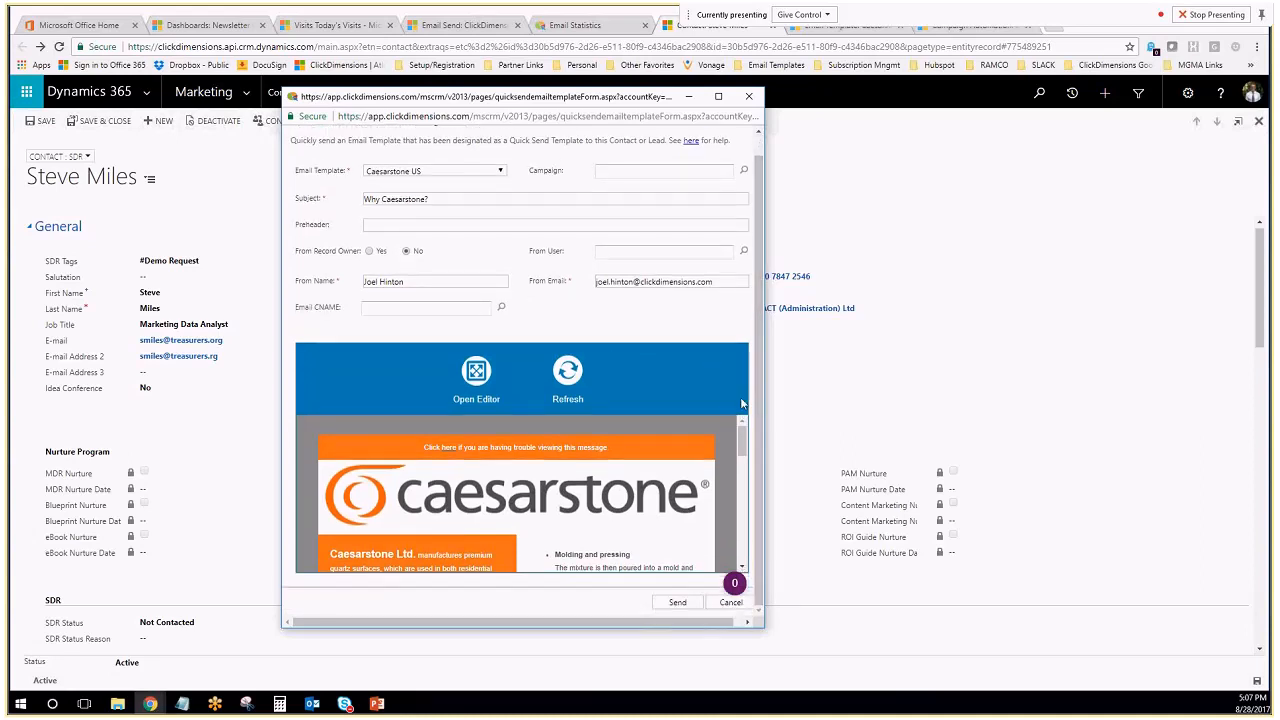
{"action": "left_click", "coordinate": [749, 98]}
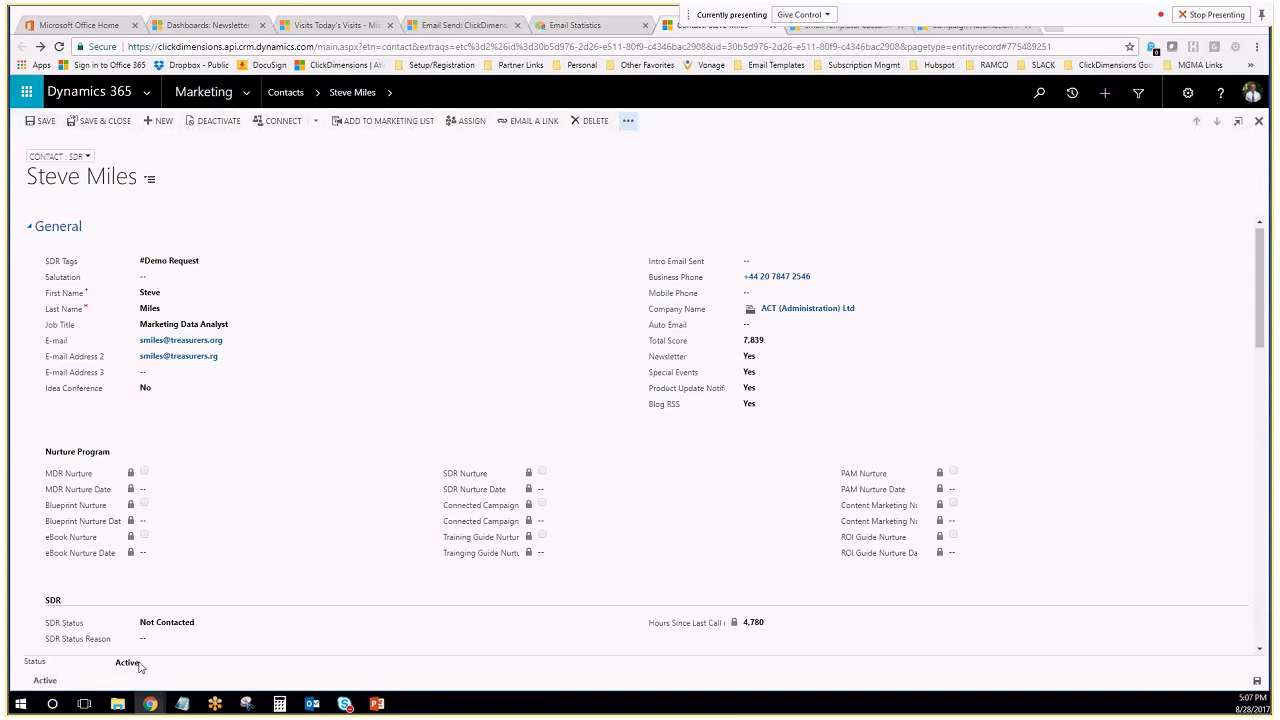
Open the bookmarked ClickDimensions Academy dashboard in a new browser tab and switch to it
{"action": "mouse_move", "coordinate": [150, 705]}
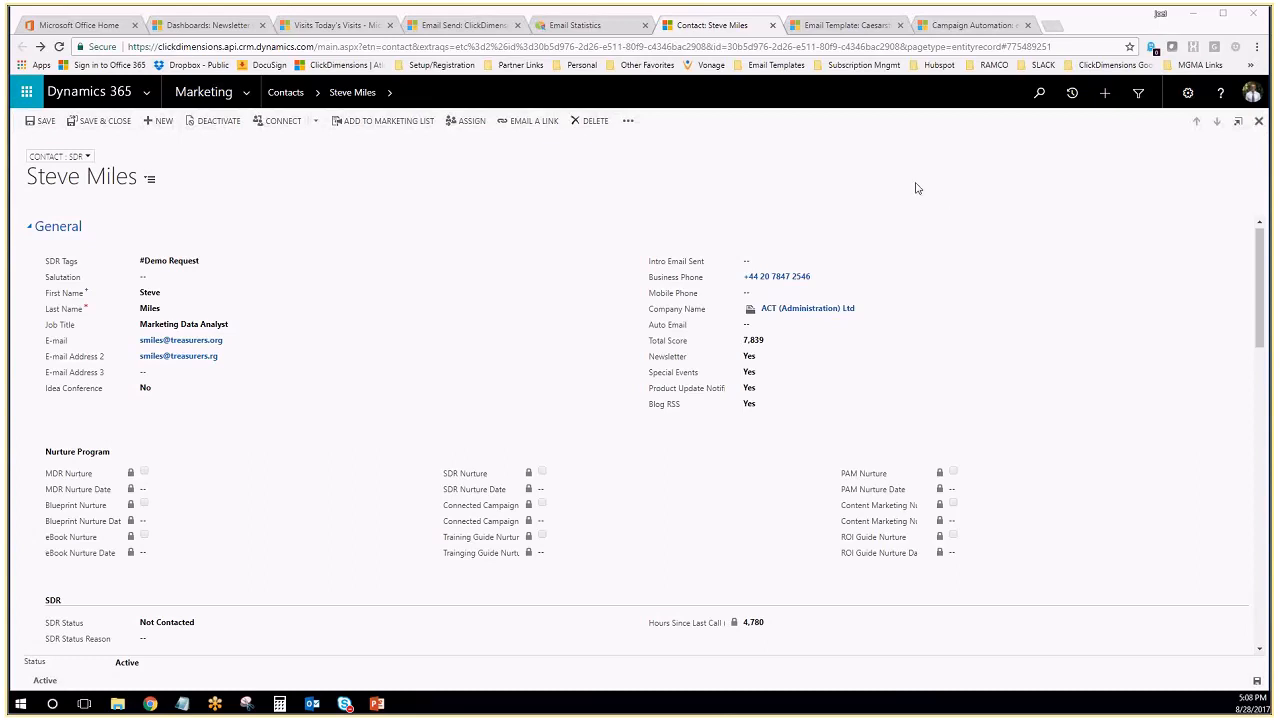
{"action": "left_click", "coordinate": [645, 66]}
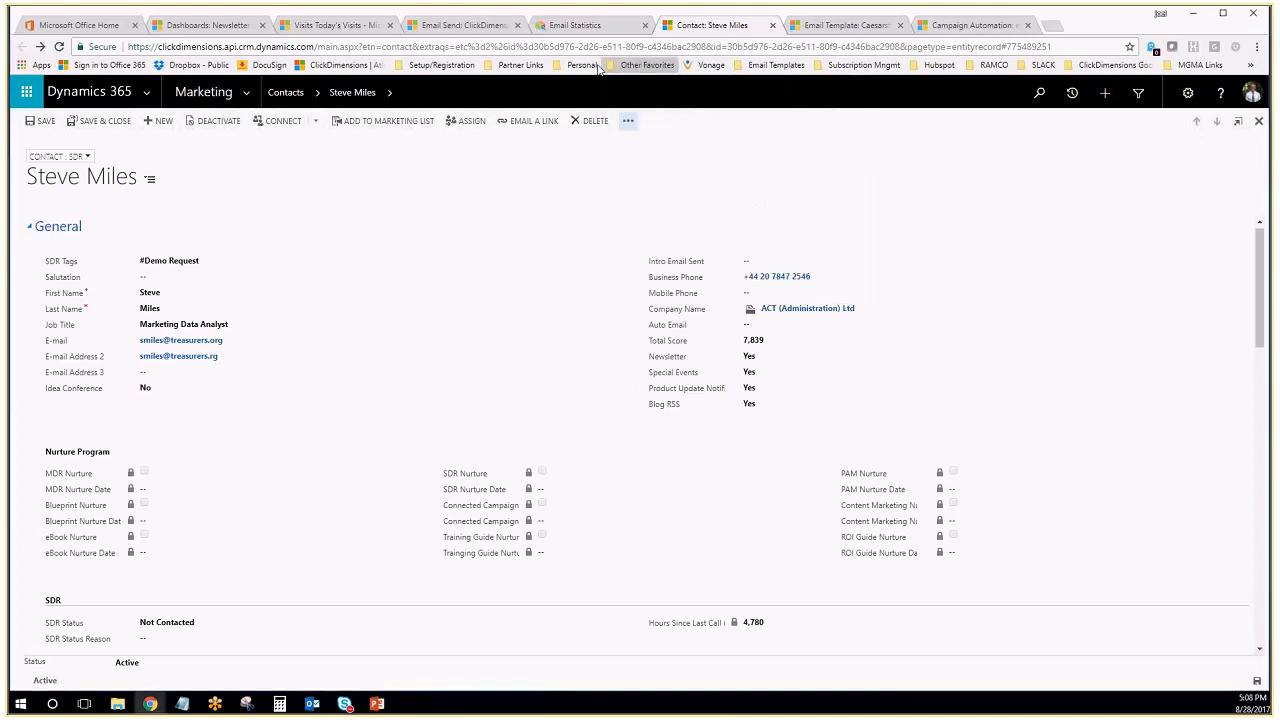
{"action": "mouse_move", "coordinate": [521, 66]}
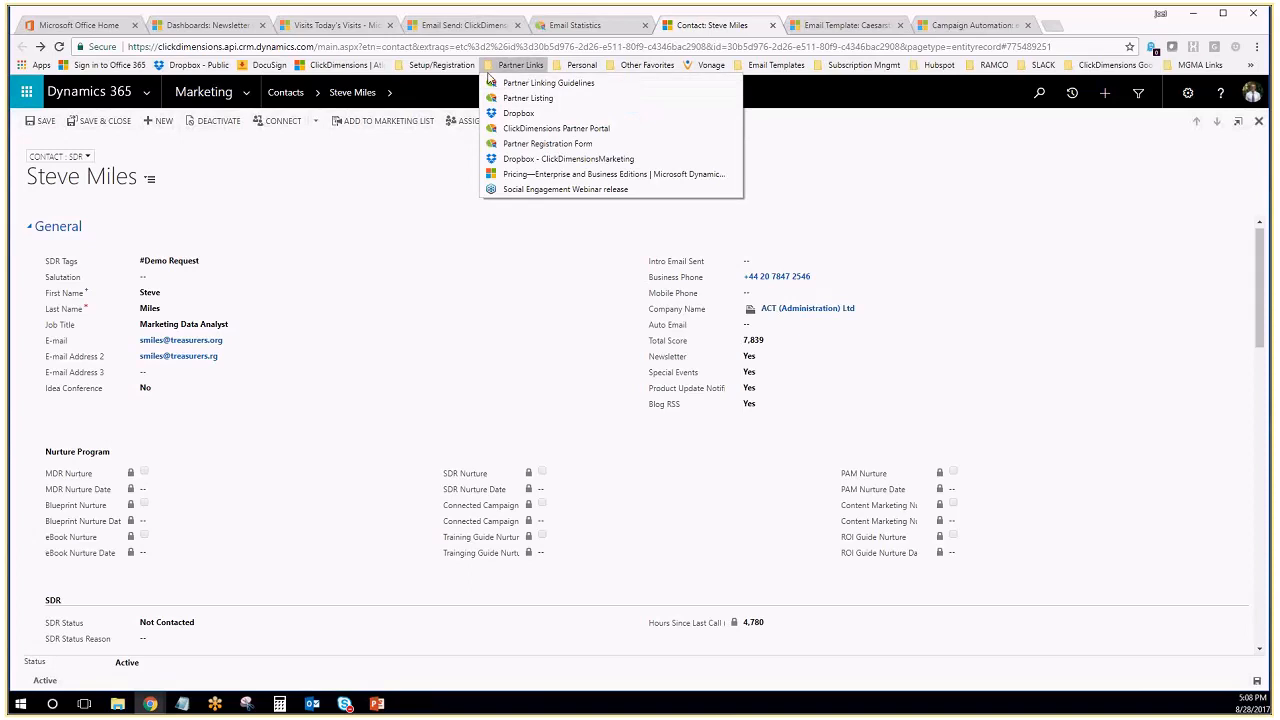
{"action": "mouse_move", "coordinate": [441, 65]}
{"action": "right_click", "coordinate": [491, 208]}
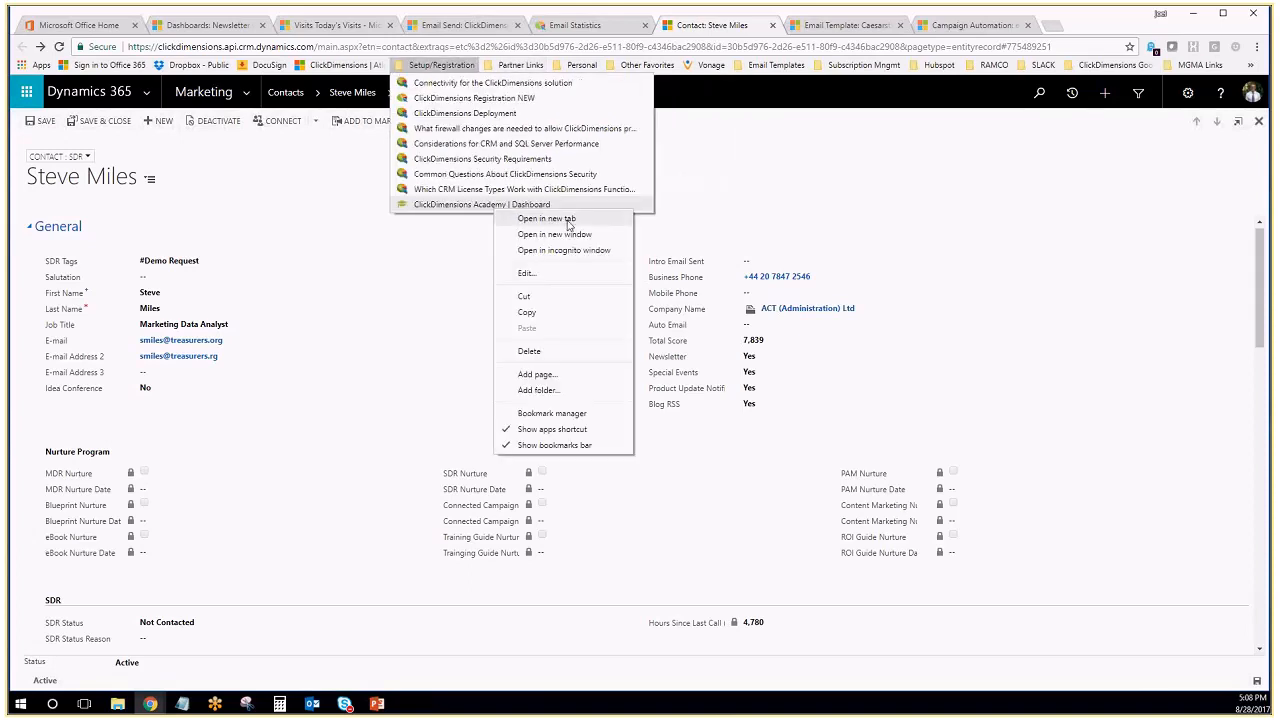
{"action": "left_click", "coordinate": [545, 221]}
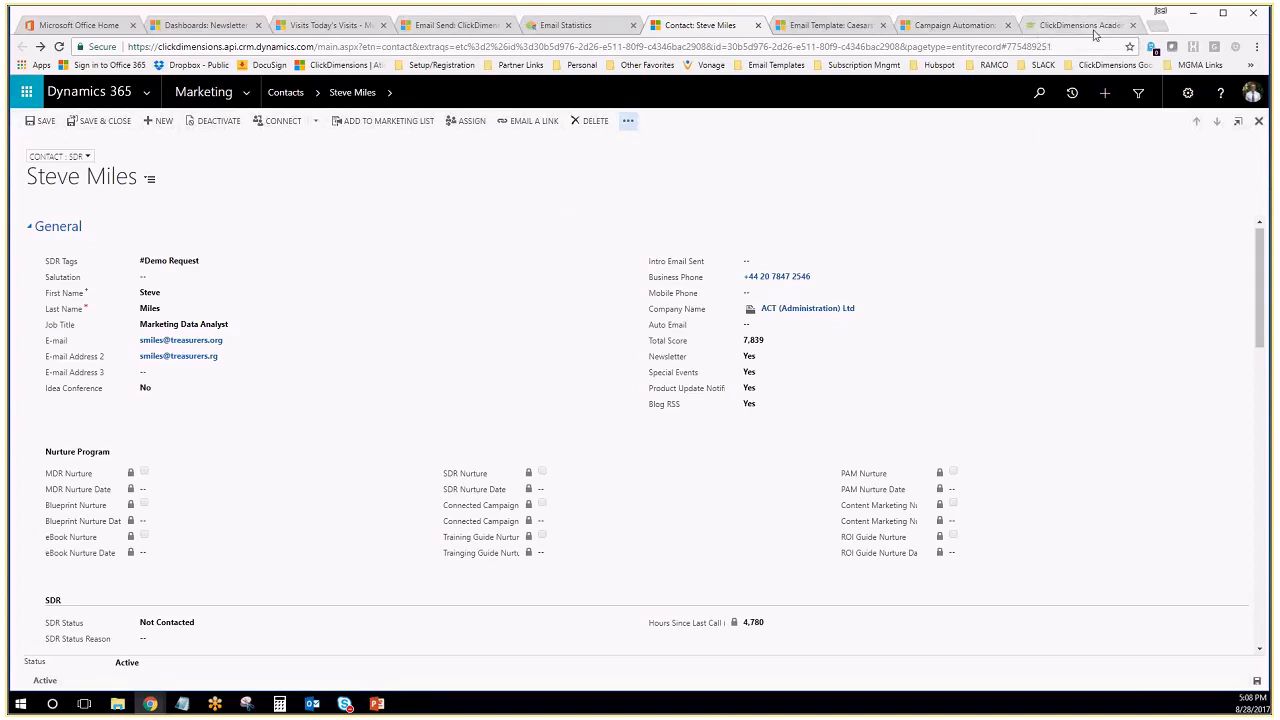
{"action": "left_click", "coordinate": [1080, 25]}
Log in to ClickDimensions Academy with the prefilled credentials and the option to stay signed in enabled
{"action": "left_click", "coordinate": [638, 302]}
{"action": "left_click", "coordinate": [640, 320]}
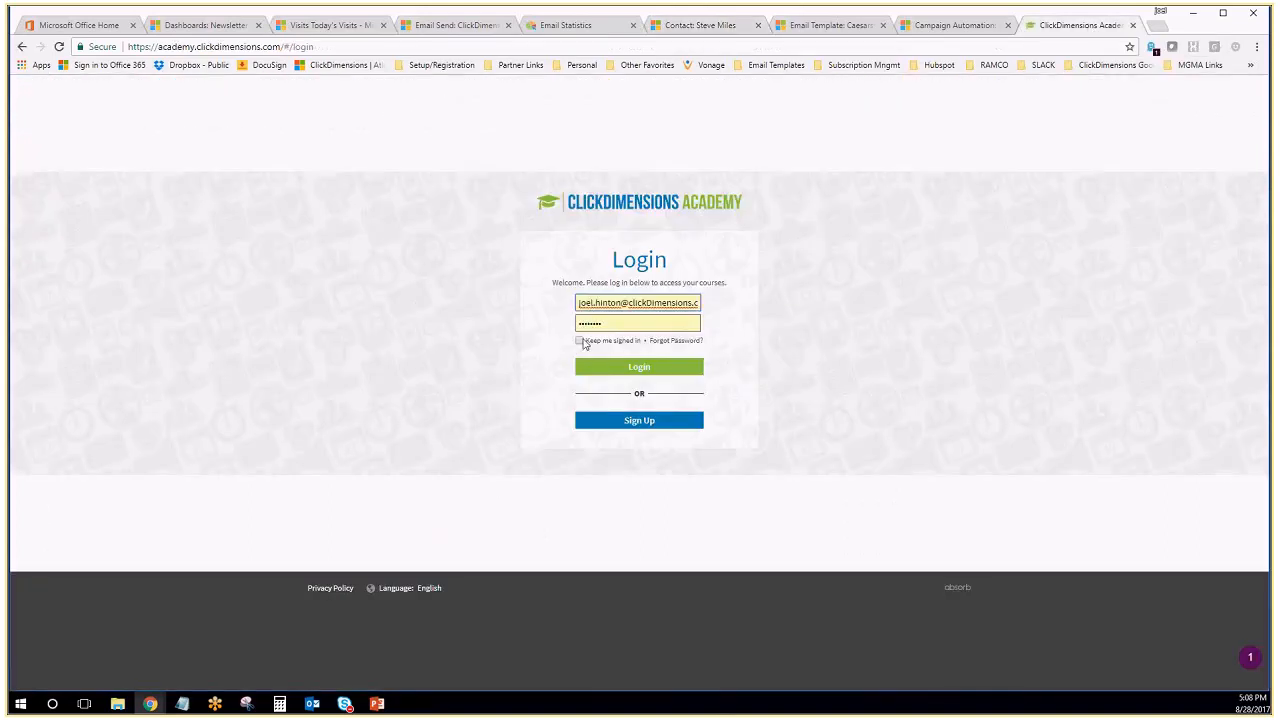
{"action": "left_click", "coordinate": [581, 342]}
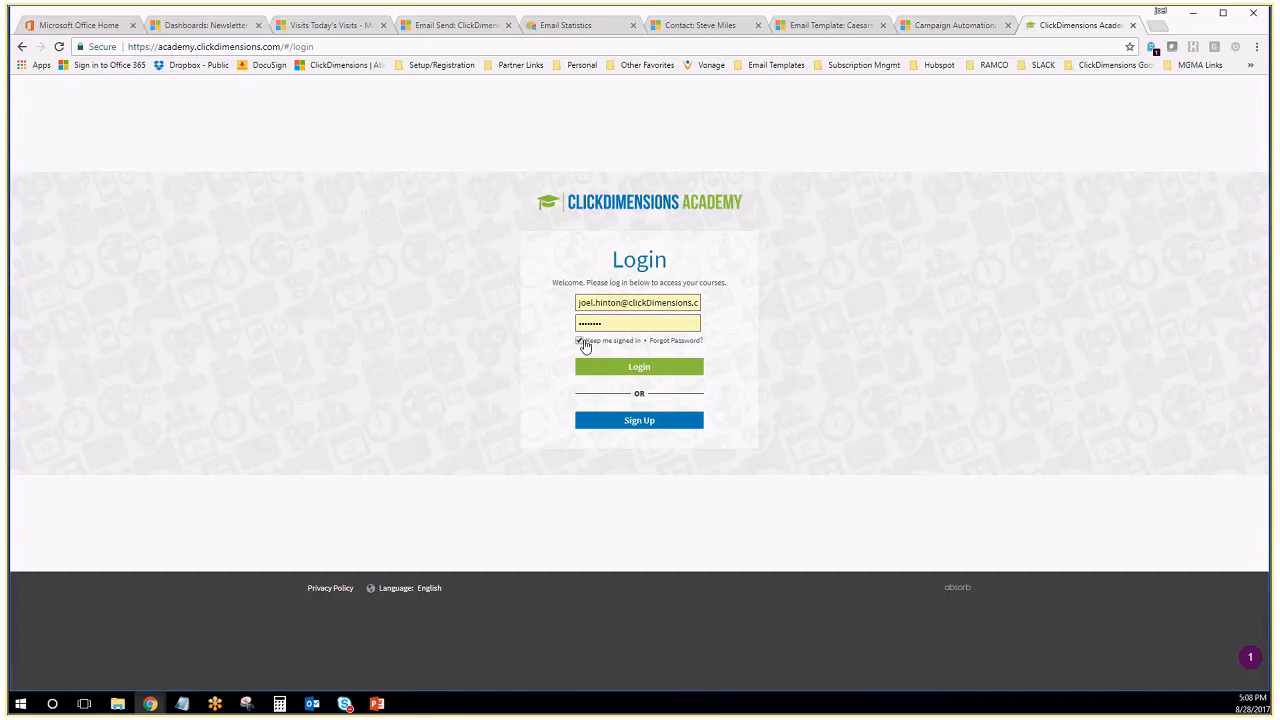
{"action": "left_click", "coordinate": [628, 370]}
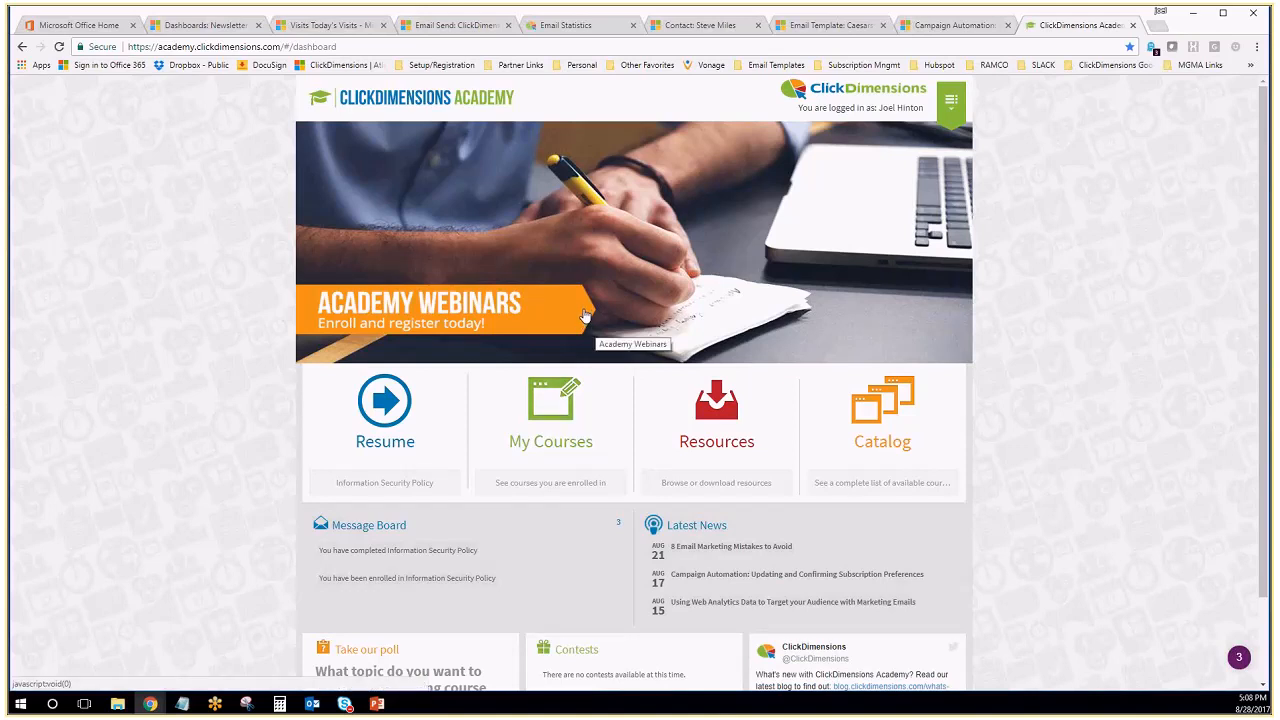
Open the Academy course catalog and show all courses as a list
{"action": "left_click", "coordinate": [884, 400]}
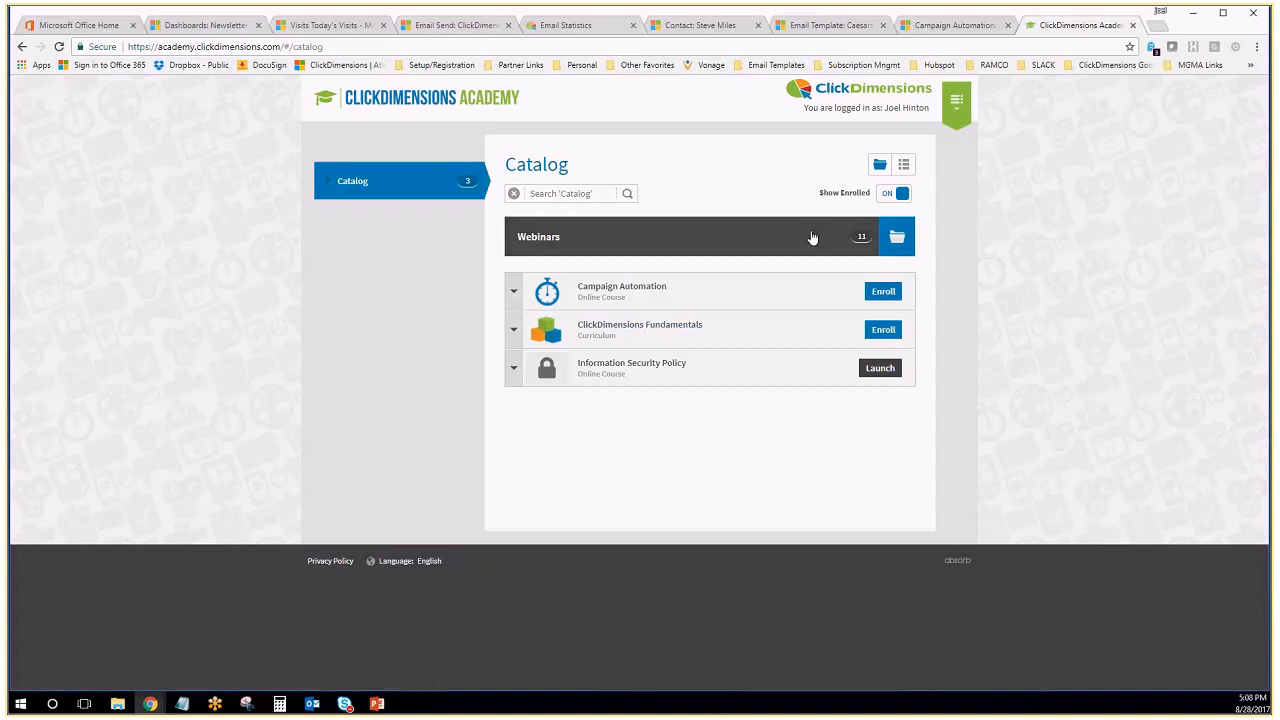
{"action": "left_click", "coordinate": [904, 166]}
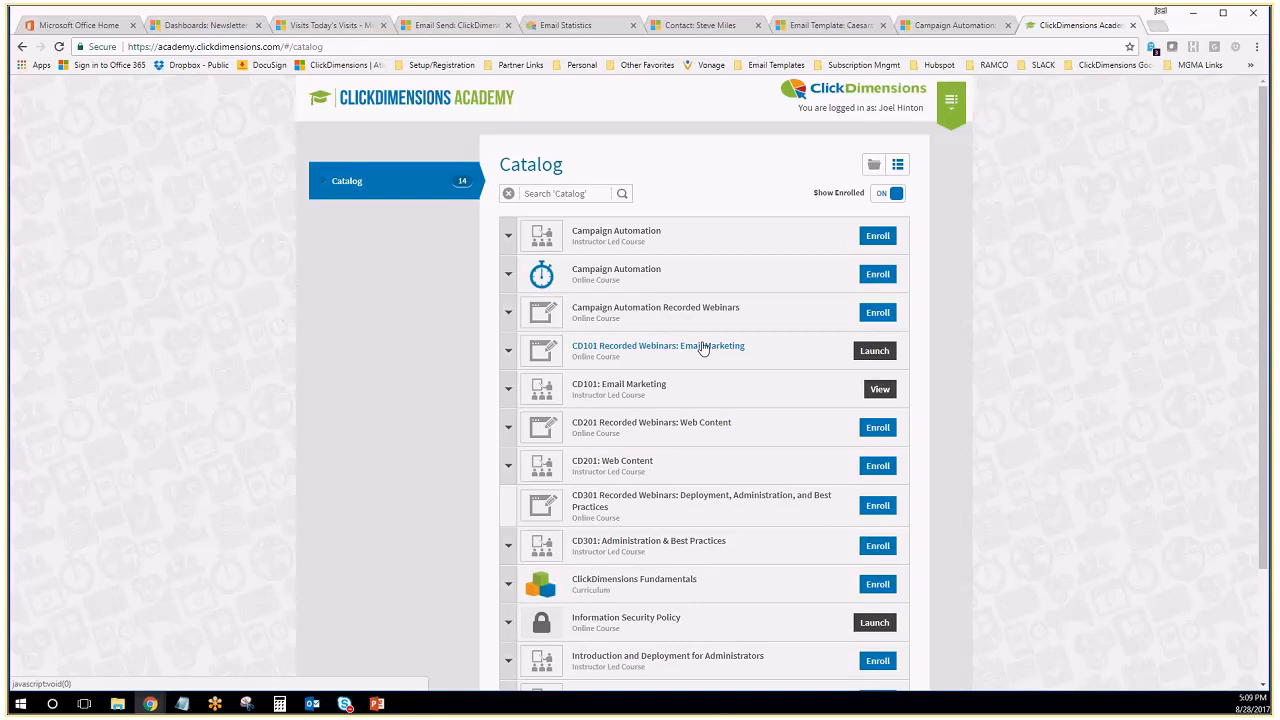
Switch back to the eBook Nurture - Demo campaign automation, go to the campaign automation list, and open a new record
{"action": "left_click", "coordinate": [939, 26]}
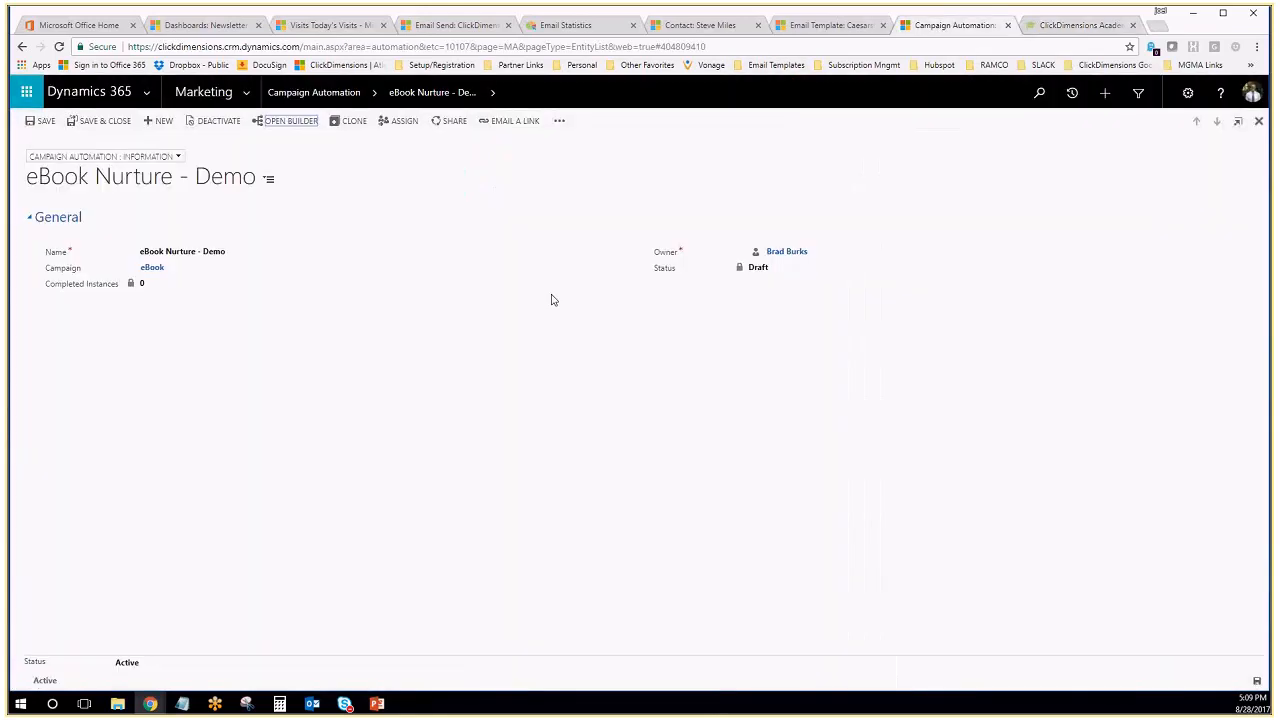
{"action": "left_click", "coordinate": [818, 26]}
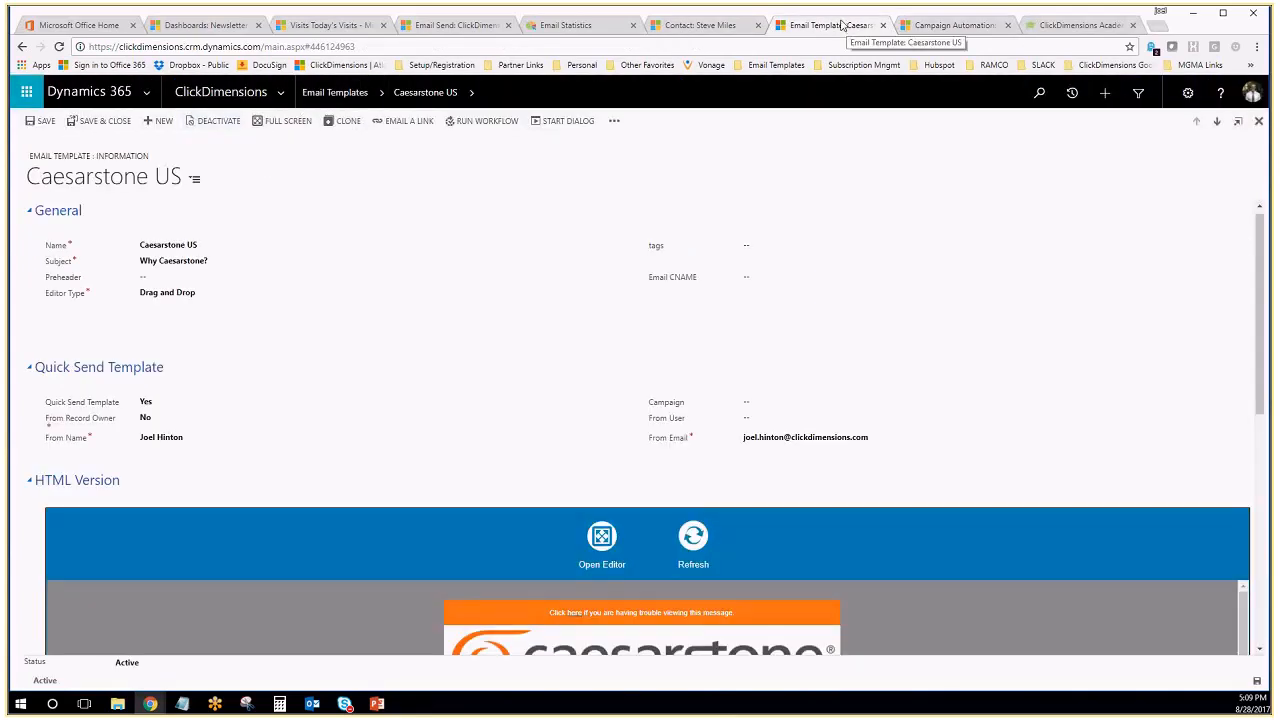
{"action": "left_click", "coordinate": [948, 28]}
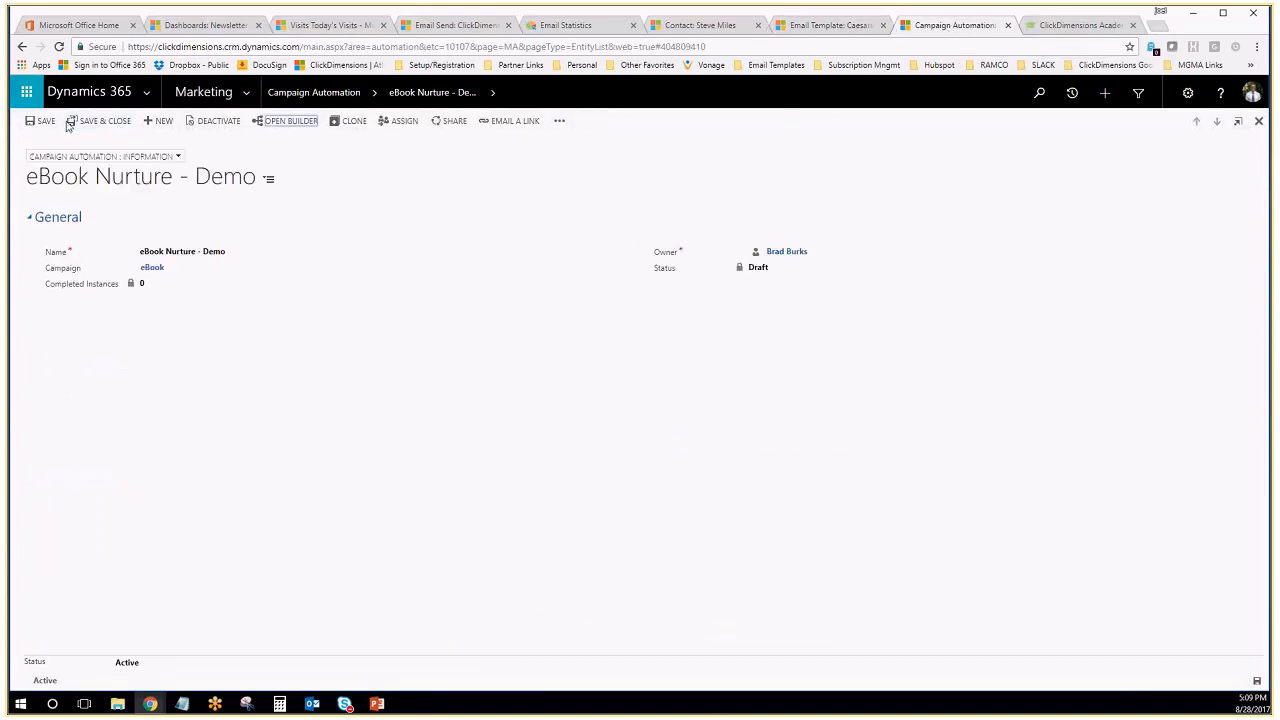
{"action": "left_click", "coordinate": [316, 93]}
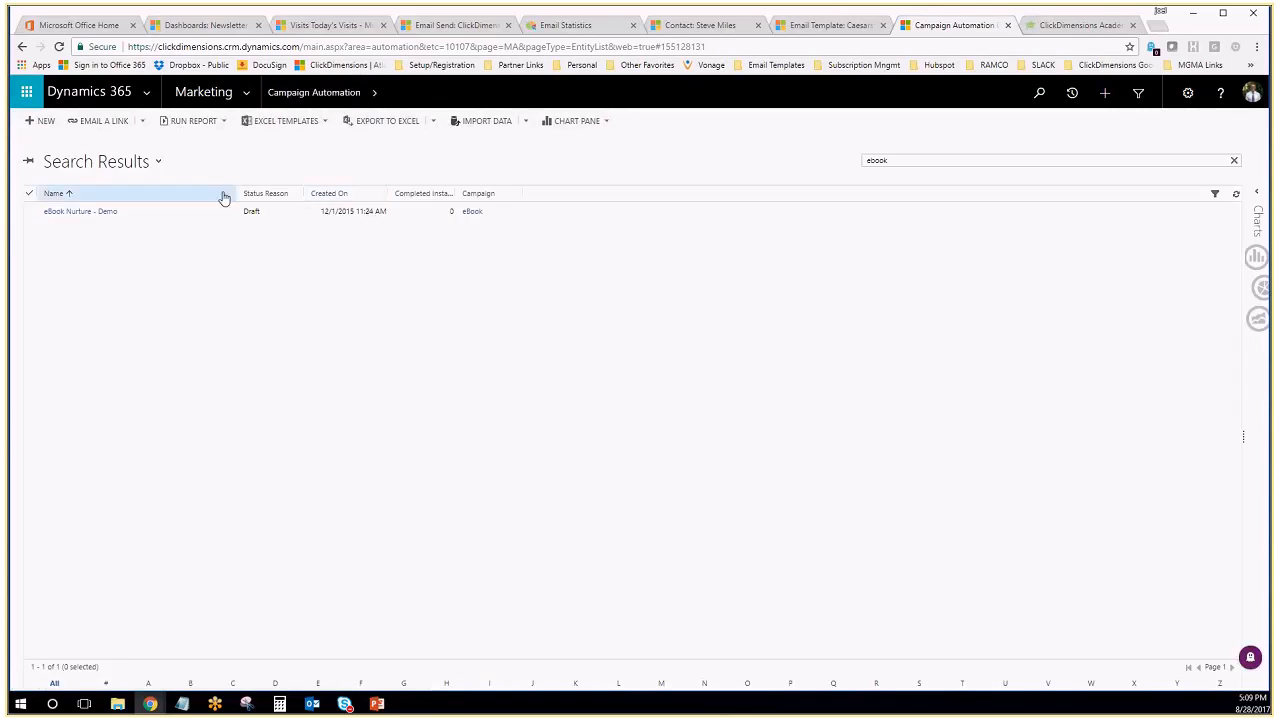
{"action": "left_click", "coordinate": [43, 121]}
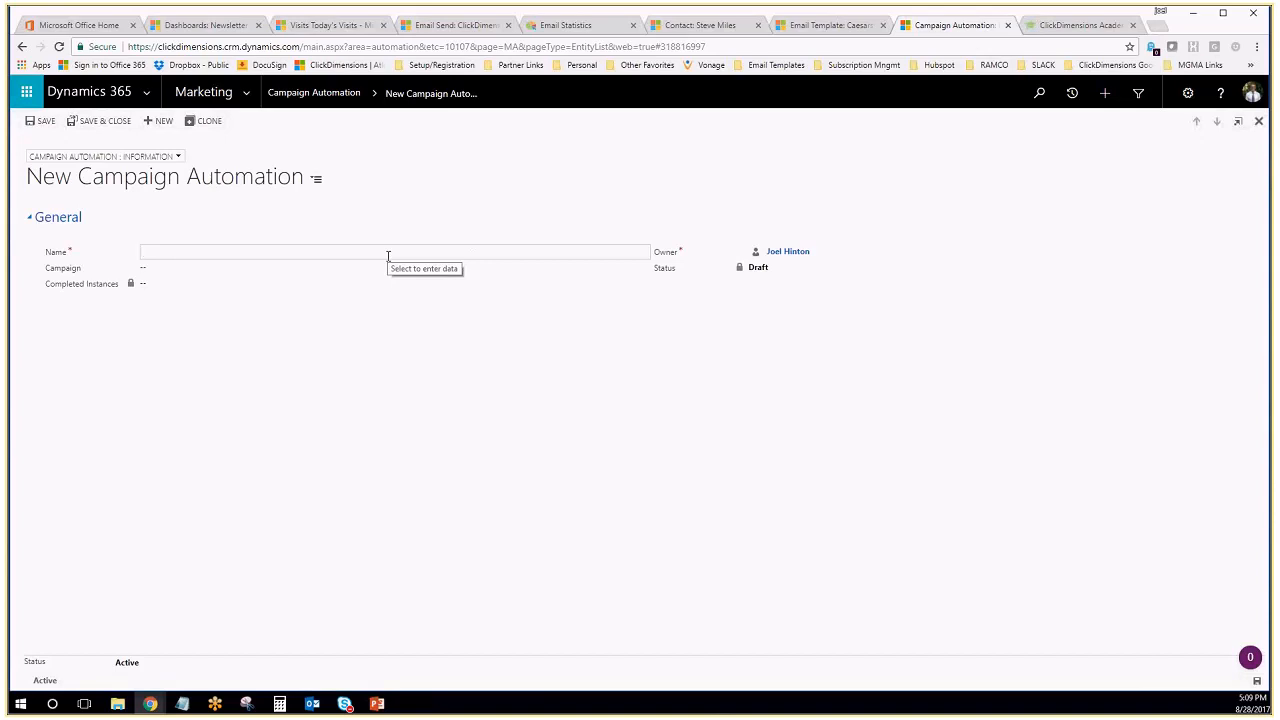
Name the new campaign automation "Caesarstone US Nurture" and save the record
{"action": "type", "text": "aesarstone"}
{"action": "key", "text": "ctrl+a"}
{"action": "key", "text": "BackSpace"}
{"action": "type", "text": "Caesa"}
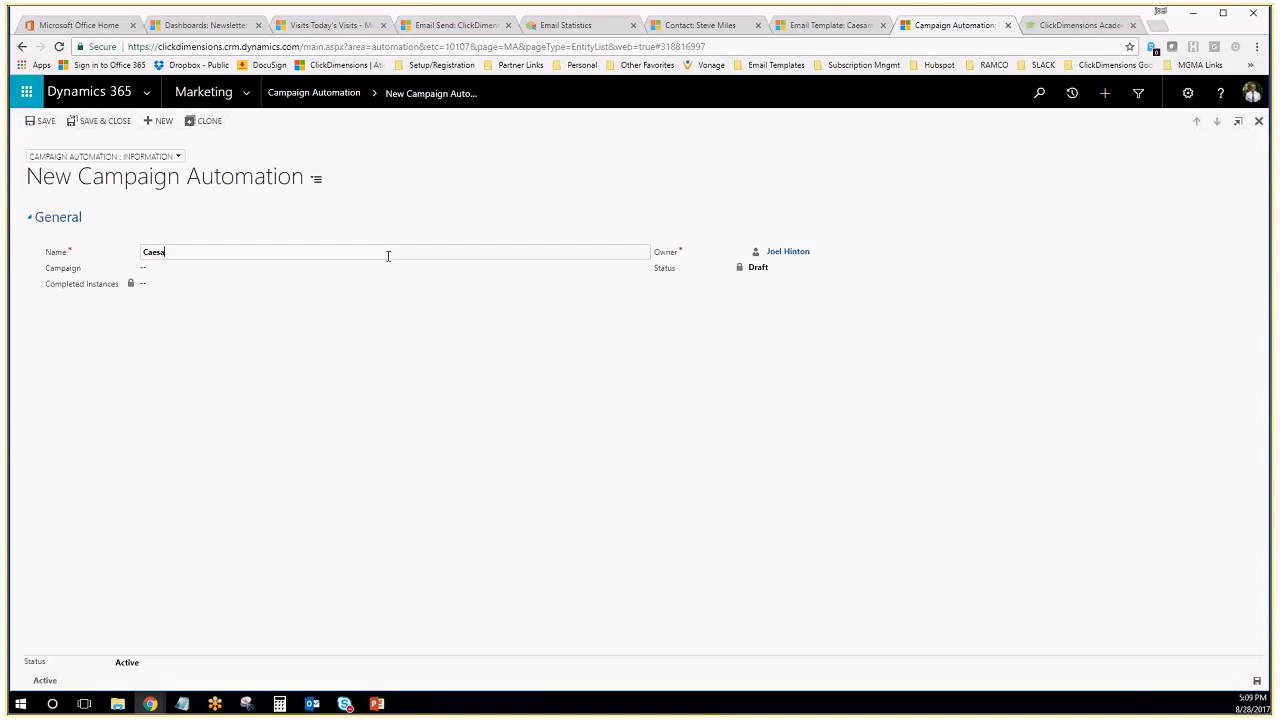
{"action": "type", "text": "rstone US Nurture"}
{"action": "left_click", "coordinate": [48, 121]}
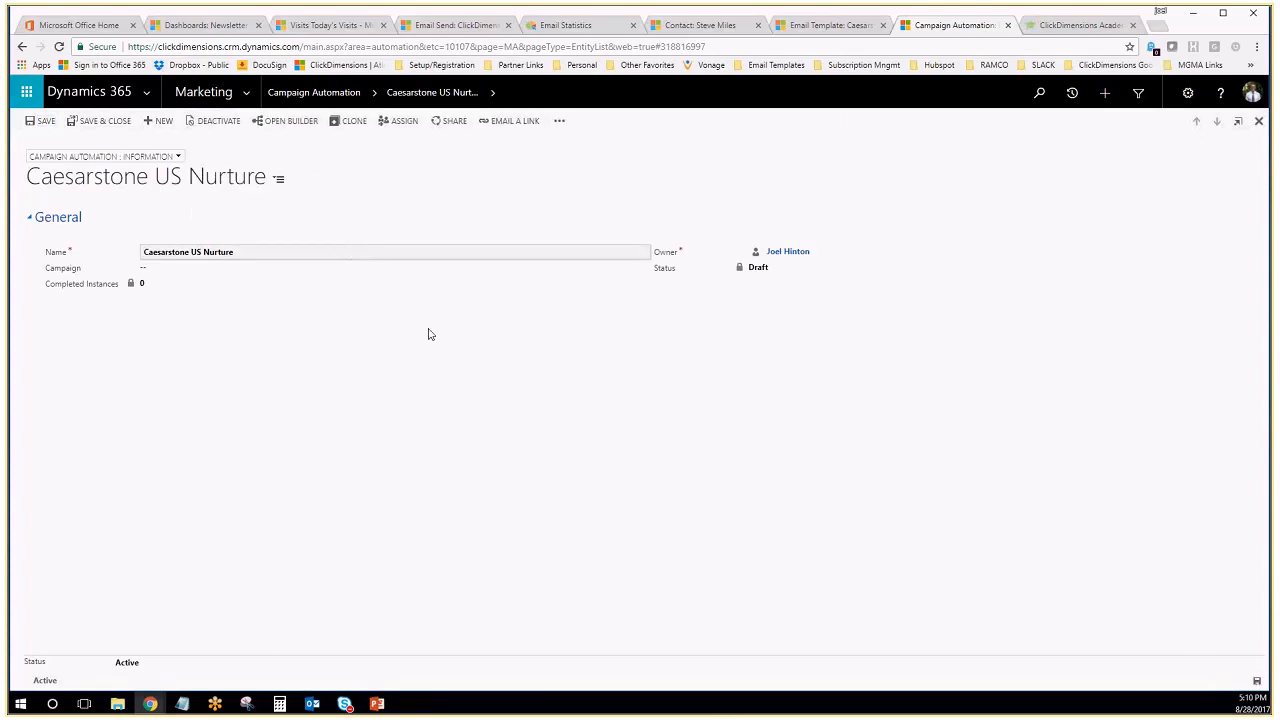
Open the automation builder, place an Added to List trigger on the canvas, and maximize the builder window
{"action": "left_click", "coordinate": [289, 121]}
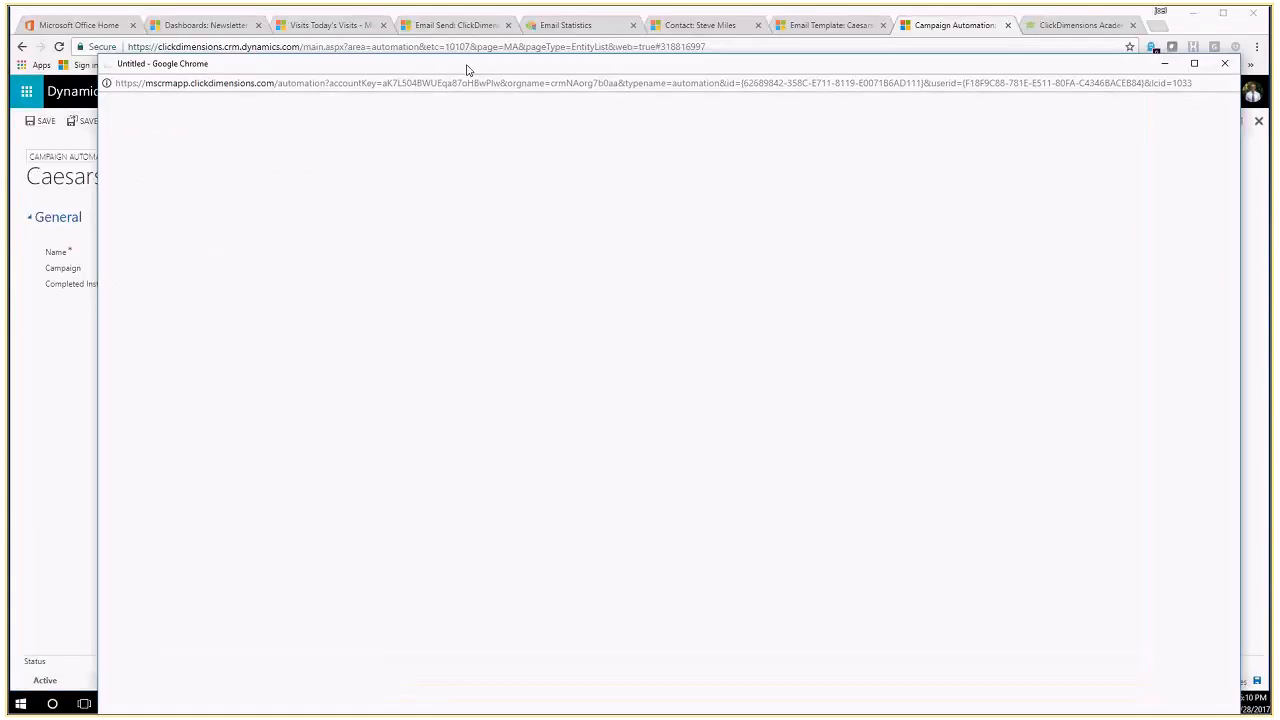
{"action": "left_click_drag", "start_coordinate": [106, 57], "coordinate": [246, 155]}
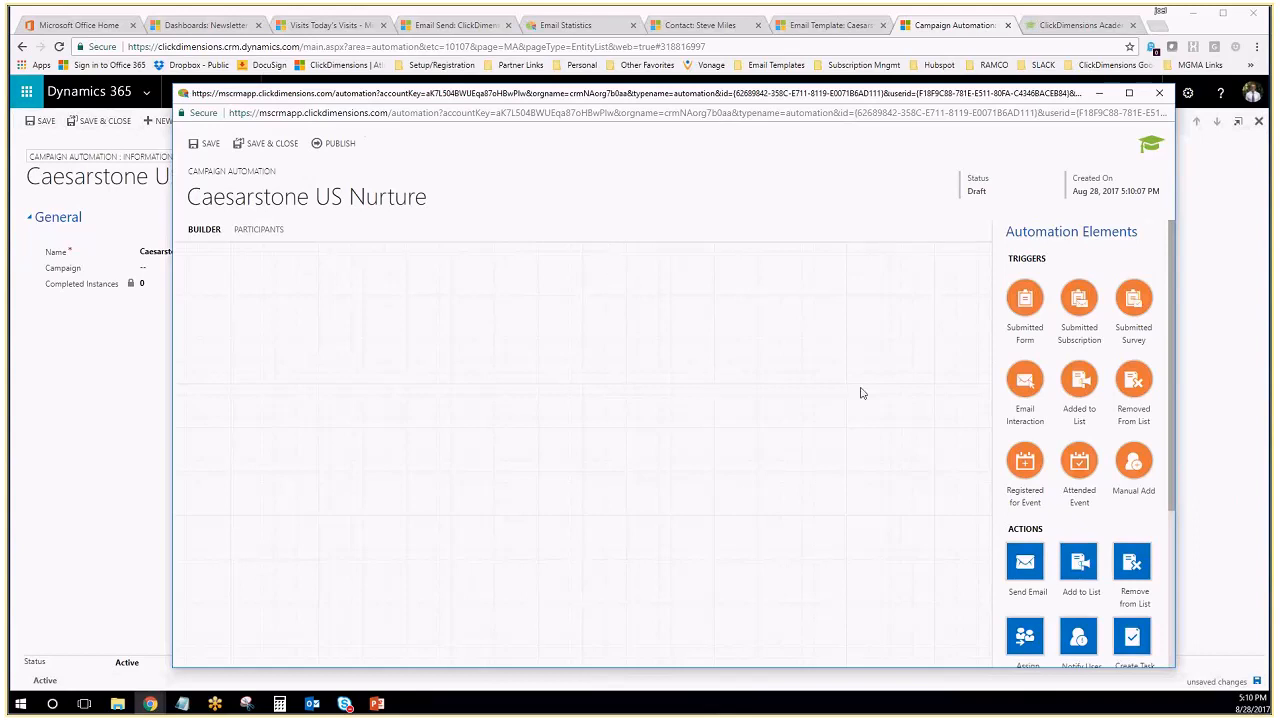
{"action": "left_click_drag", "start_coordinate": [1079, 380], "coordinate": [324, 406]}
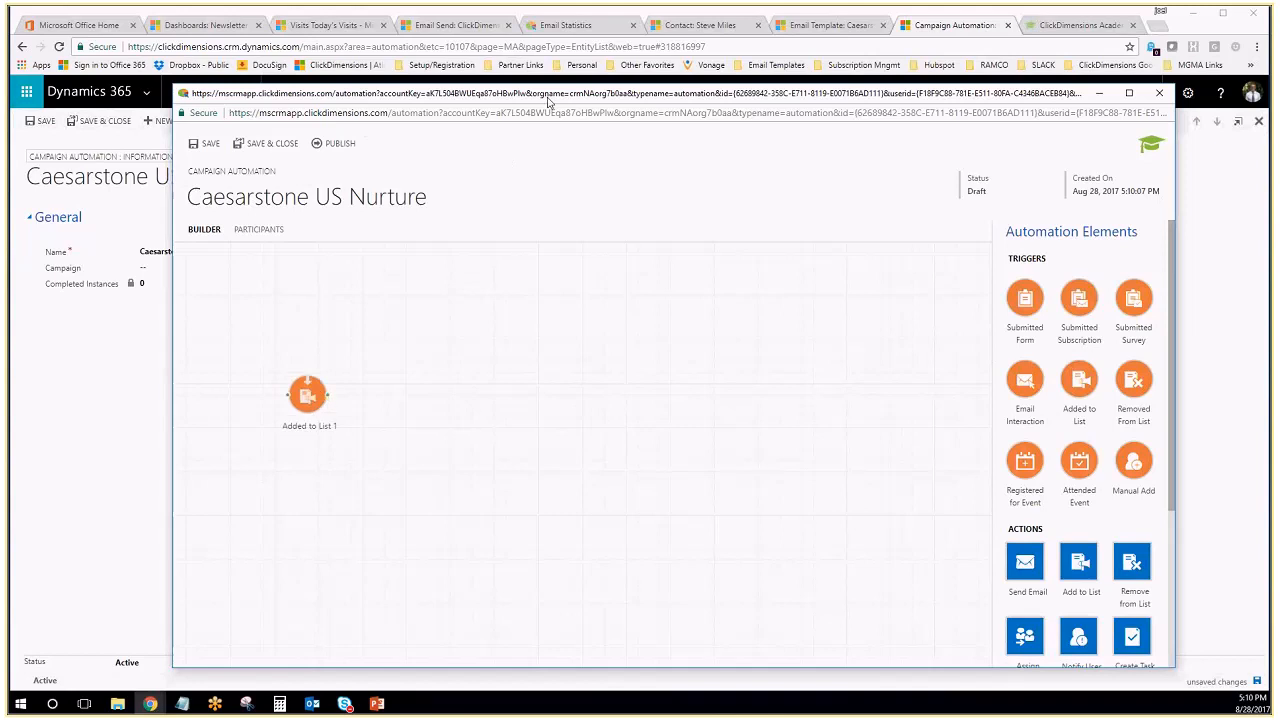
{"action": "left_click_drag", "start_coordinate": [548, 99], "coordinate": [521, 17]}
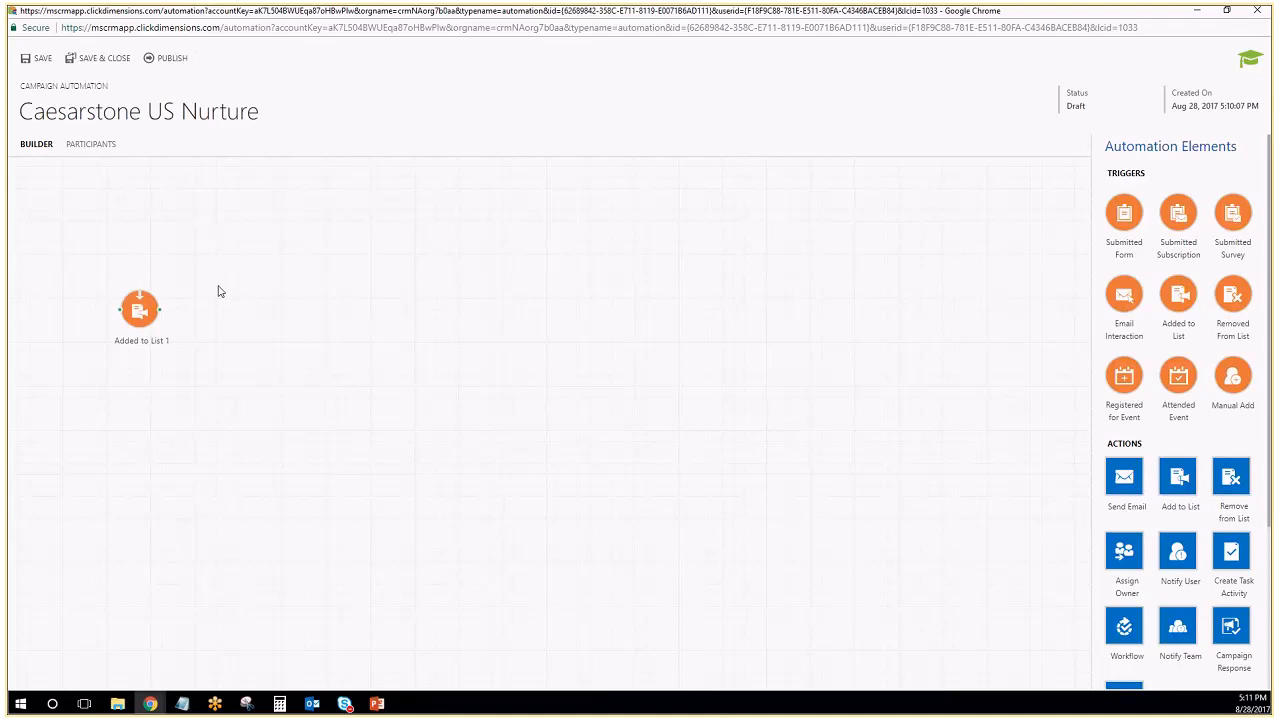
Add a blank series to the canvas and connect the Added to List trigger to it
{"action": "scroll", "coordinate": [1247, 441], "scroll_direction": "down", "scroll_amount": 1}
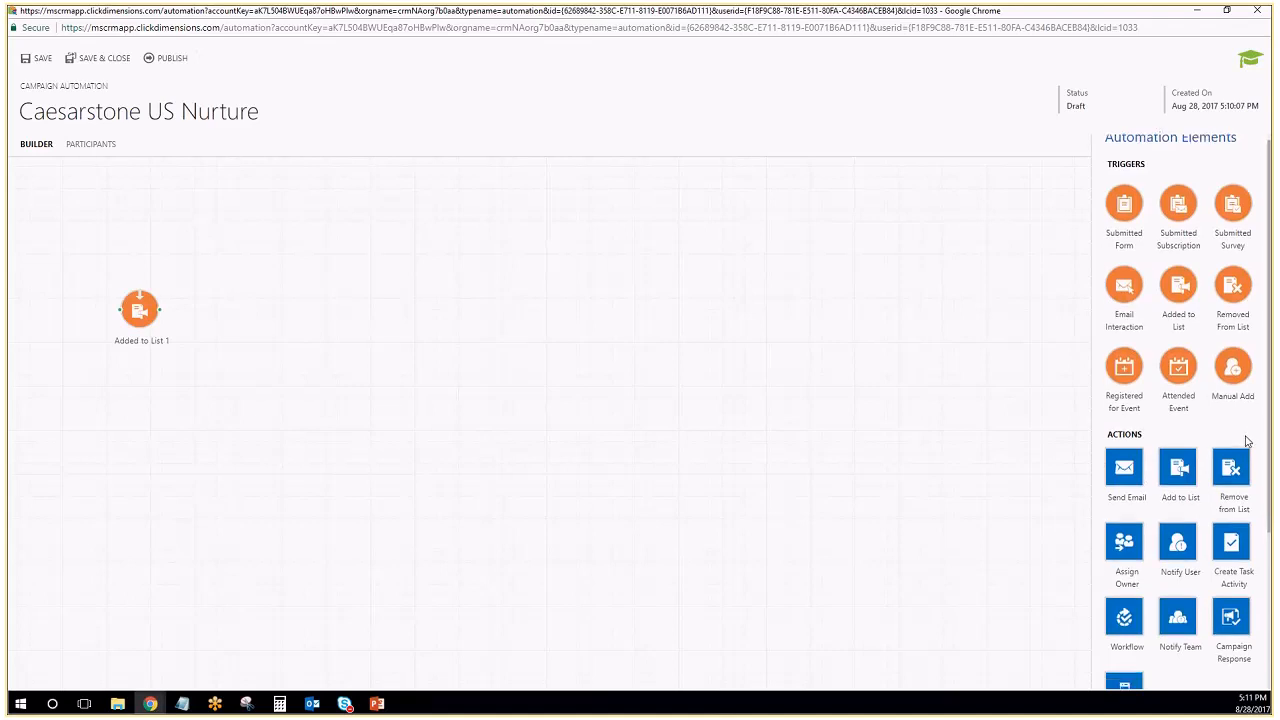
{"action": "scroll", "coordinate": [1240, 445], "scroll_direction": "down", "scroll_amount": 3}
{"action": "left_click_drag", "start_coordinate": [1155, 655], "coordinate": [391, 299]}
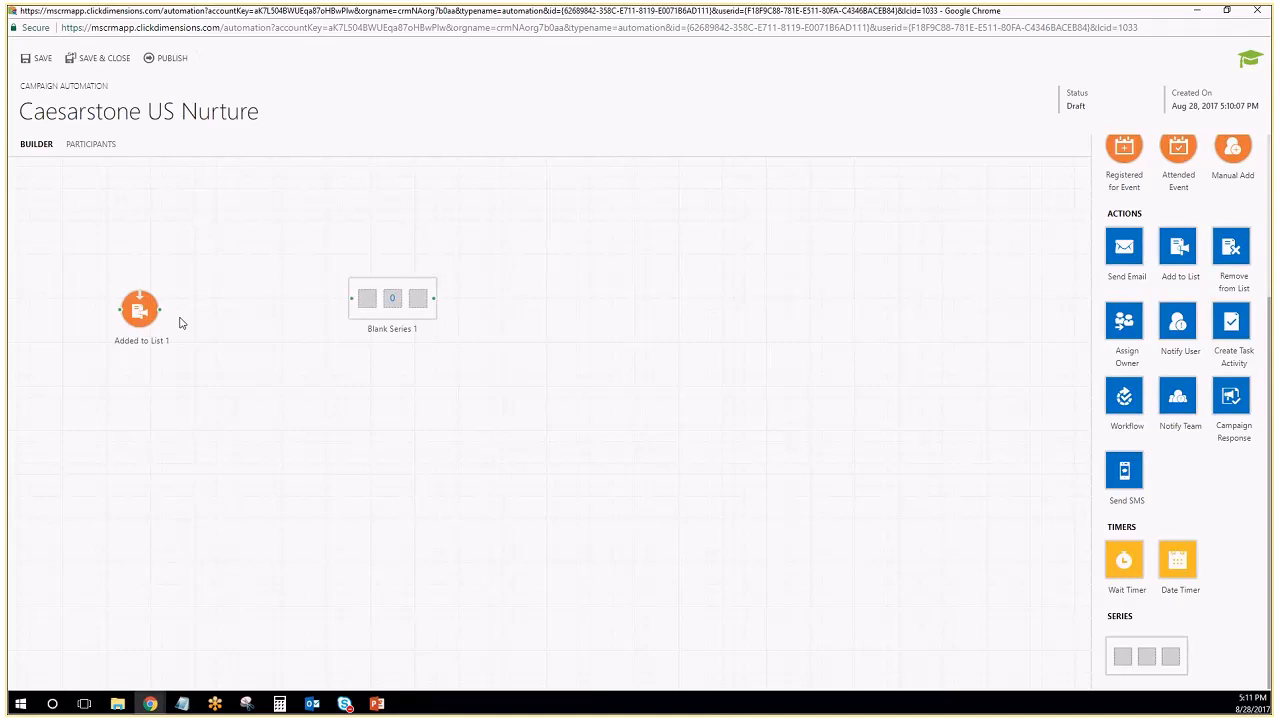
{"action": "left_click_drag", "start_coordinate": [158, 310], "coordinate": [392, 313]}
Open the blank series for editing and build a connected sequence of Send Email, Wait Timer and a second Send Email
{"action": "left_click", "coordinate": [392, 313]}
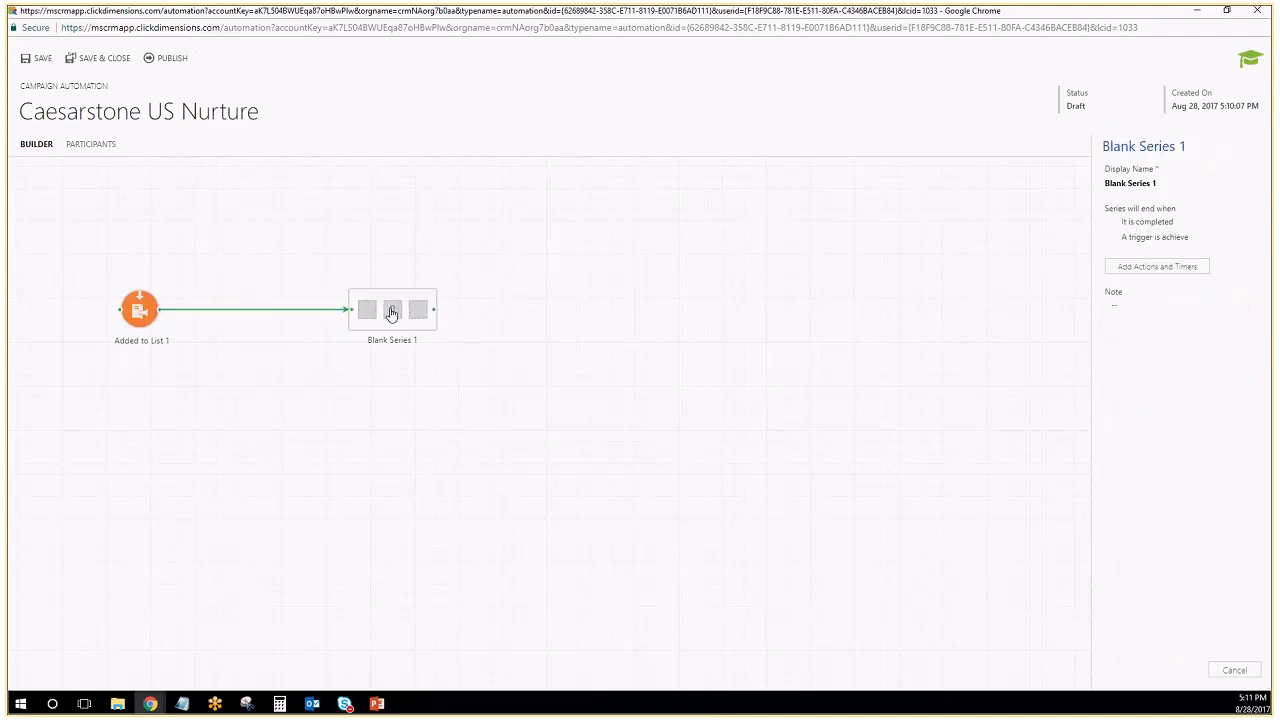
{"action": "double_click", "coordinate": [392, 313]}
{"action": "left_click_drag", "start_coordinate": [1118, 218], "coordinate": [251, 330]}
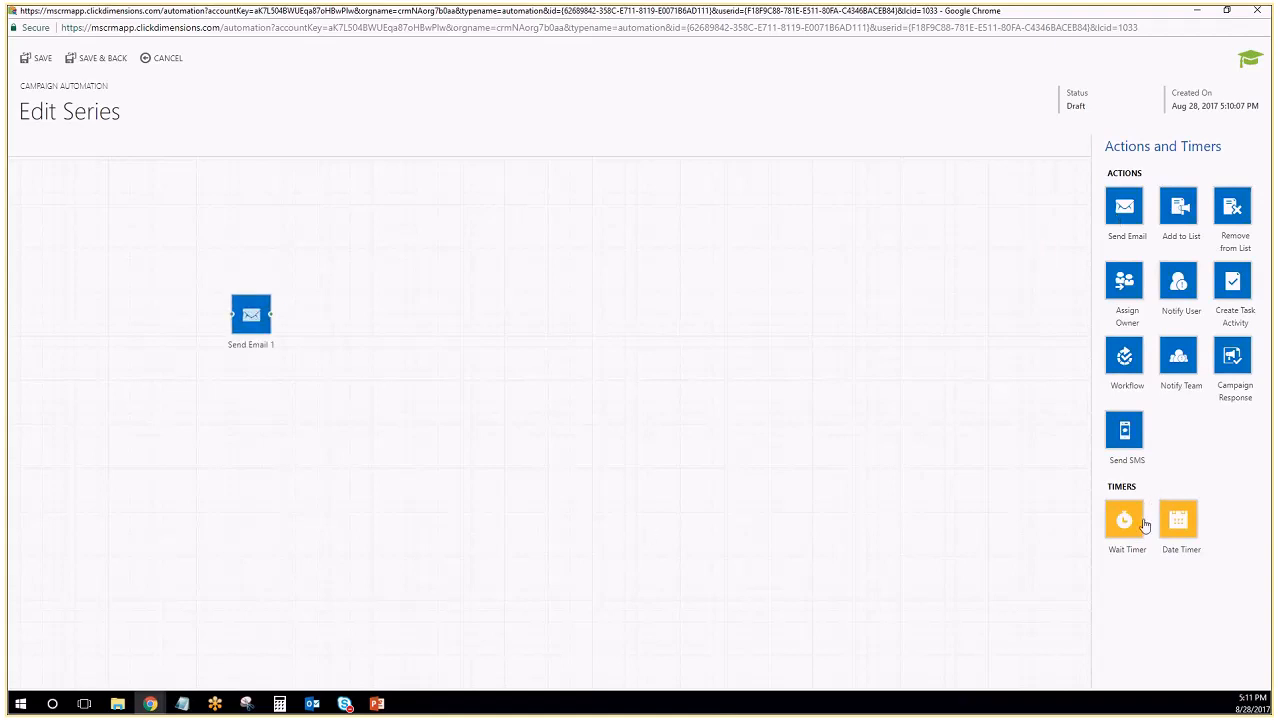
{"action": "left_click_drag", "start_coordinate": [1129, 527], "coordinate": [419, 322]}
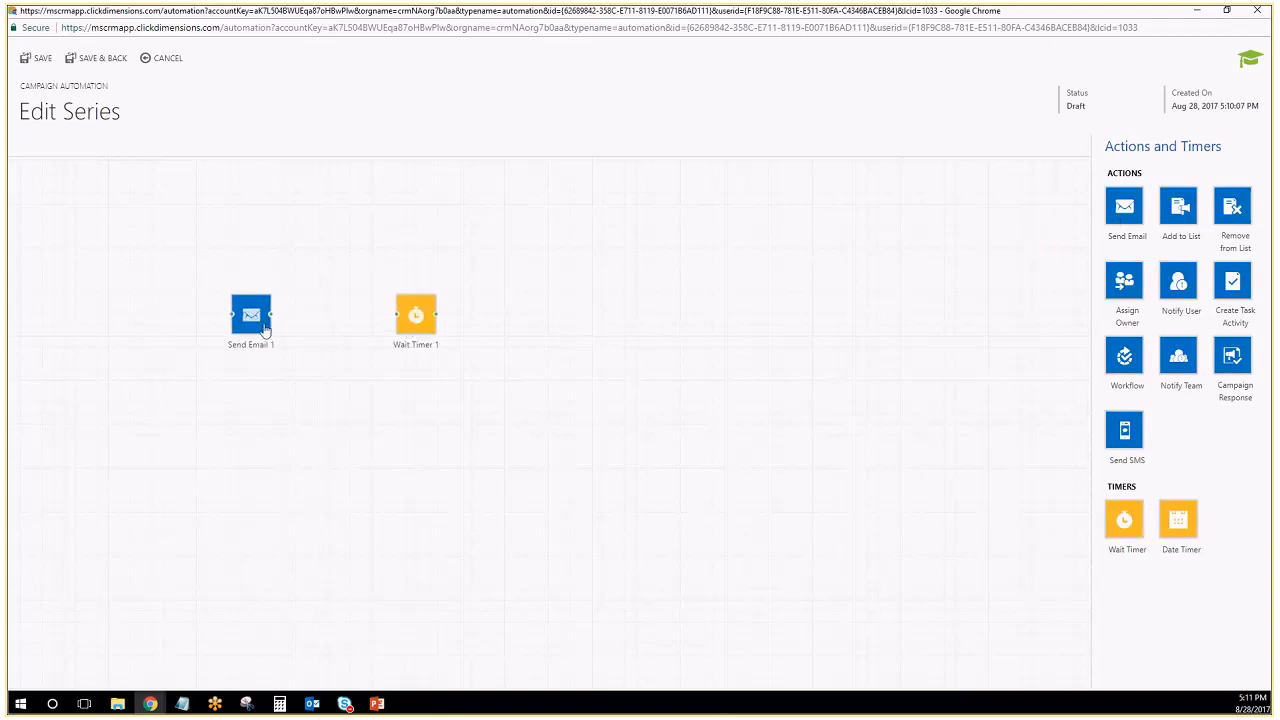
{"action": "left_click_drag", "start_coordinate": [270, 319], "coordinate": [397, 315]}
{"action": "left_click_drag", "start_coordinate": [1124, 206], "coordinate": [595, 316]}
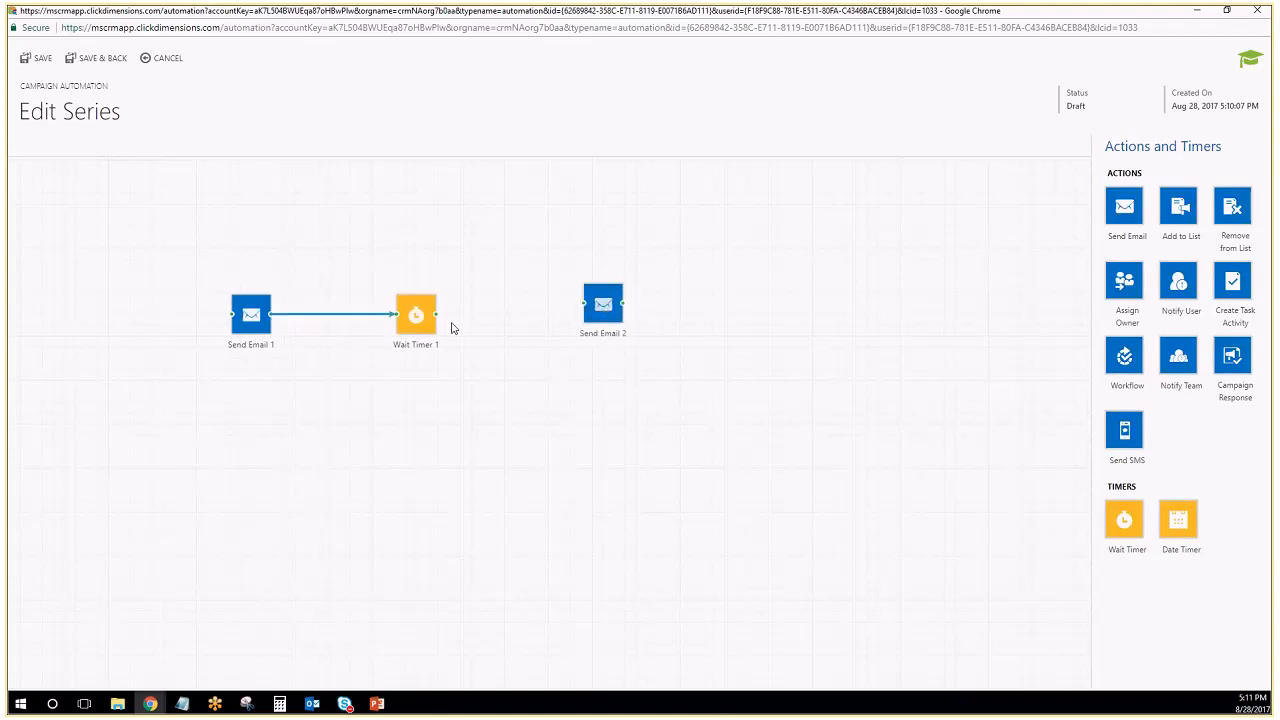
{"action": "left_click_drag", "start_coordinate": [437, 316], "coordinate": [602, 309]}
Extend the series after the second email with a connected Wait Timer and Send SMS action
{"action": "left_click_drag", "start_coordinate": [995, 540], "coordinate": [768, 315]}
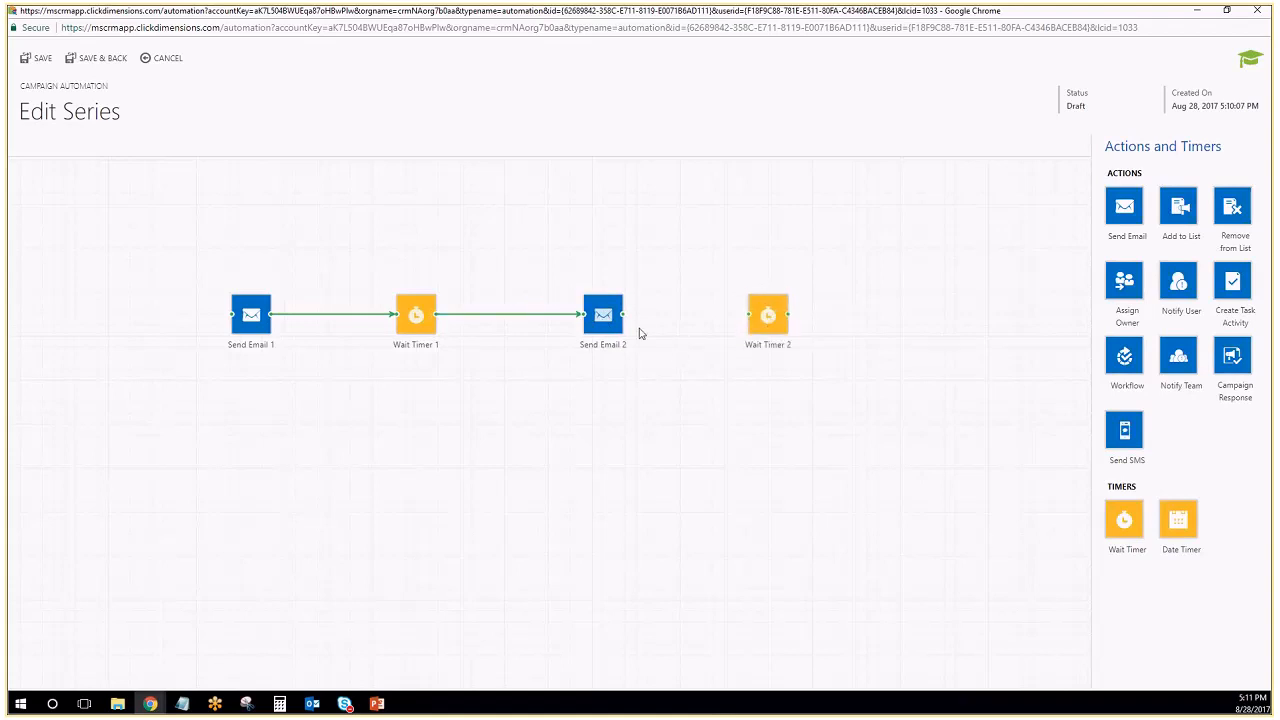
{"action": "left_click_drag", "start_coordinate": [623, 315], "coordinate": [748, 315]}
{"action": "left_click_drag", "start_coordinate": [1127, 445], "coordinate": [943, 305]}
{"action": "left_click_drag", "start_coordinate": [788, 315], "coordinate": [938, 318]}
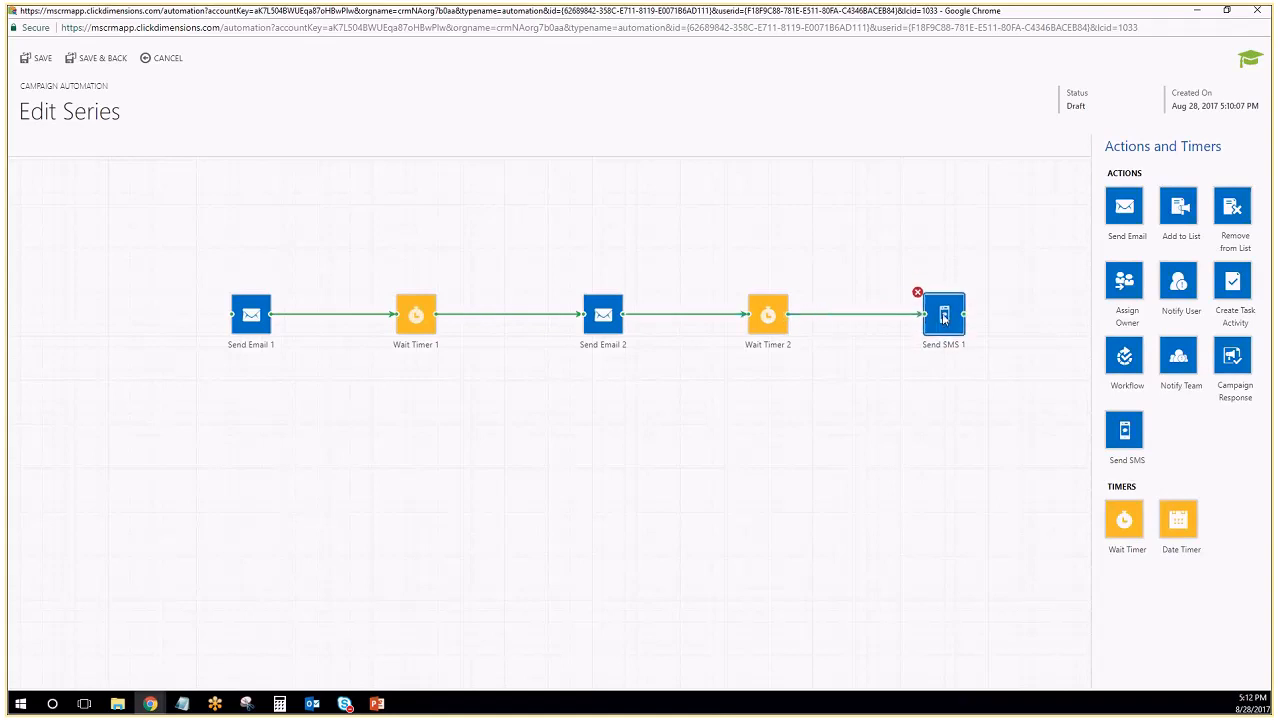
Save the series, return to the main automation canvas, and close the builder window
{"action": "left_click", "coordinate": [95, 60]}
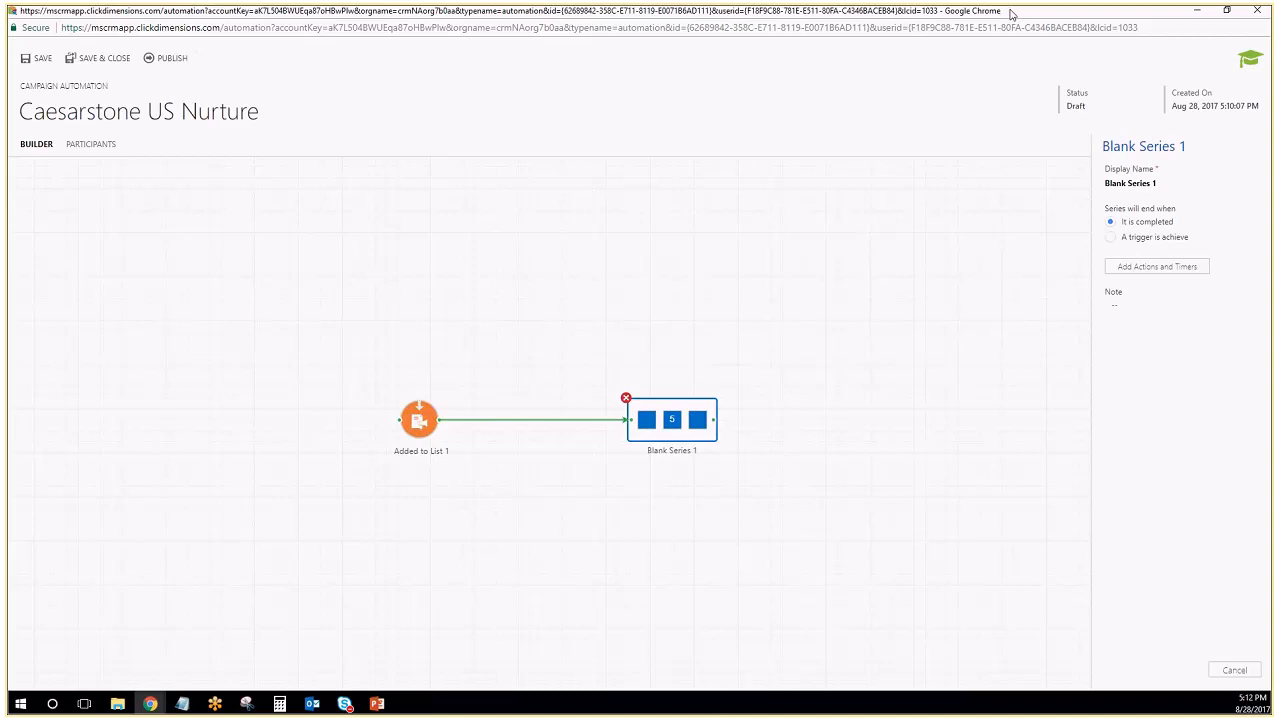
{"action": "left_click_drag", "start_coordinate": [1012, 14], "coordinate": [955, 66]}
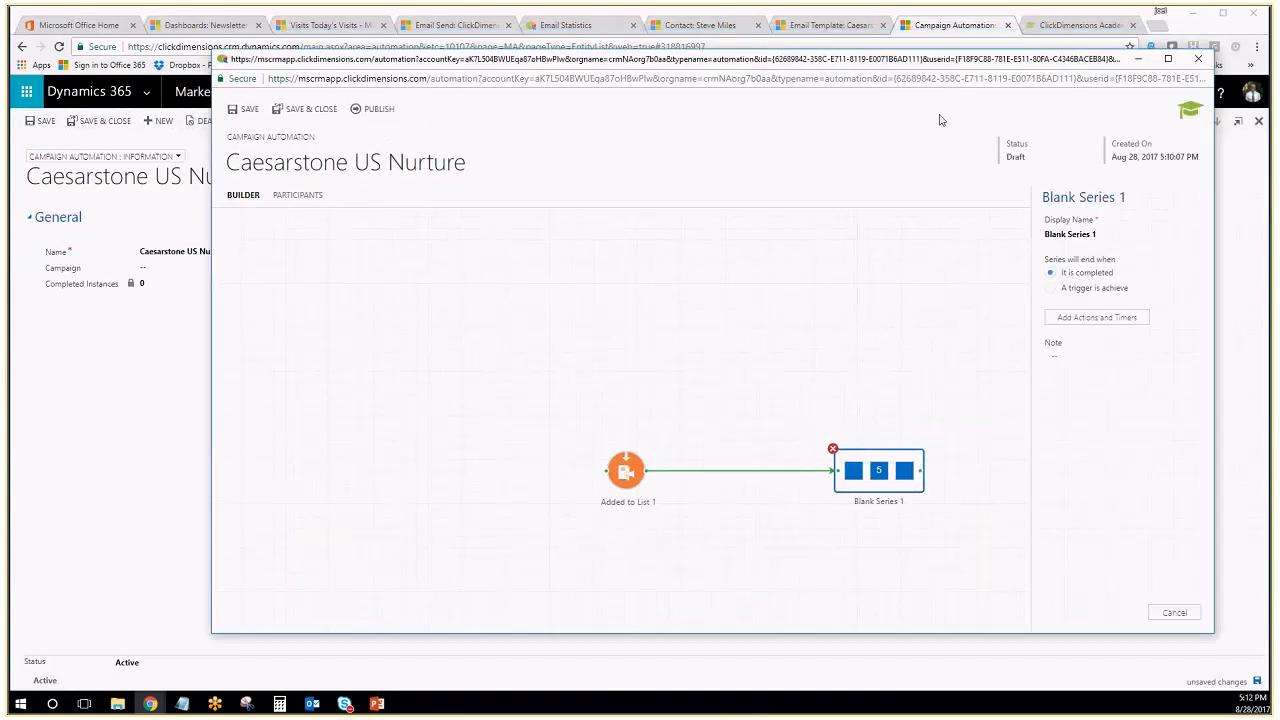
{"action": "left_click", "coordinate": [1201, 62]}
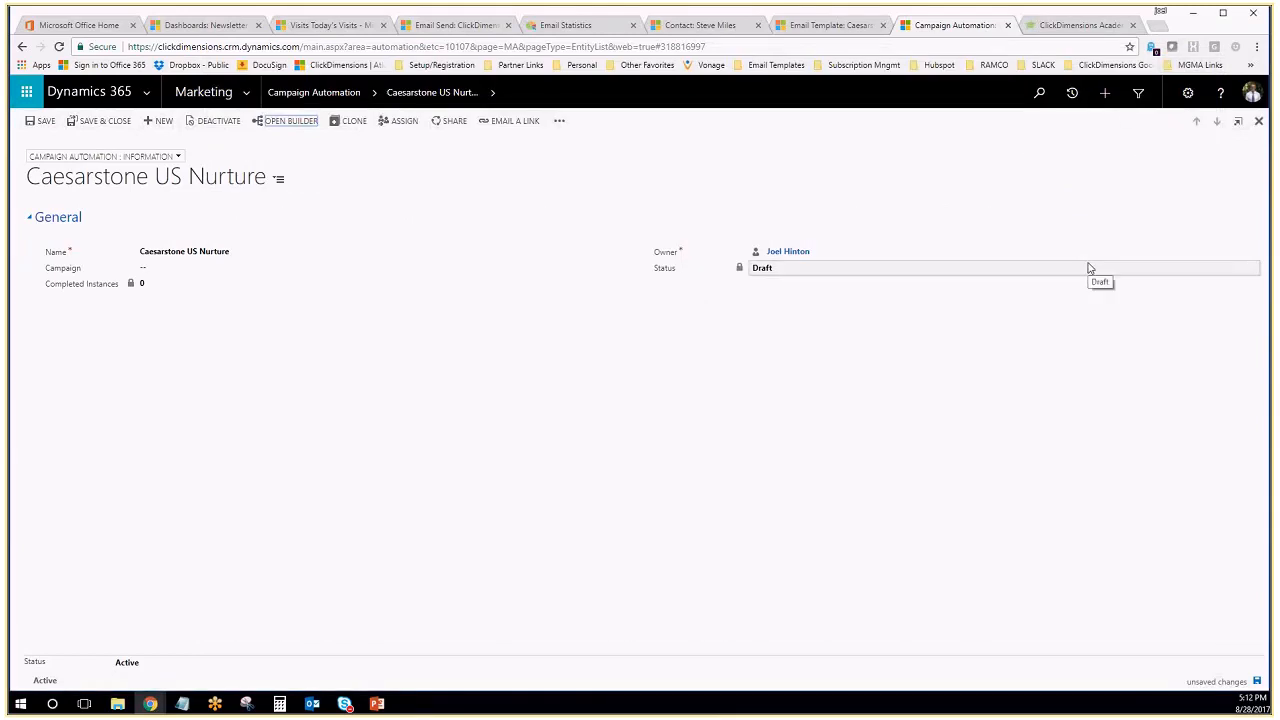
Look through the Dynamics 365 site navigation and show the ClickDimensions area
{"action": "left_click", "coordinate": [245, 96]}
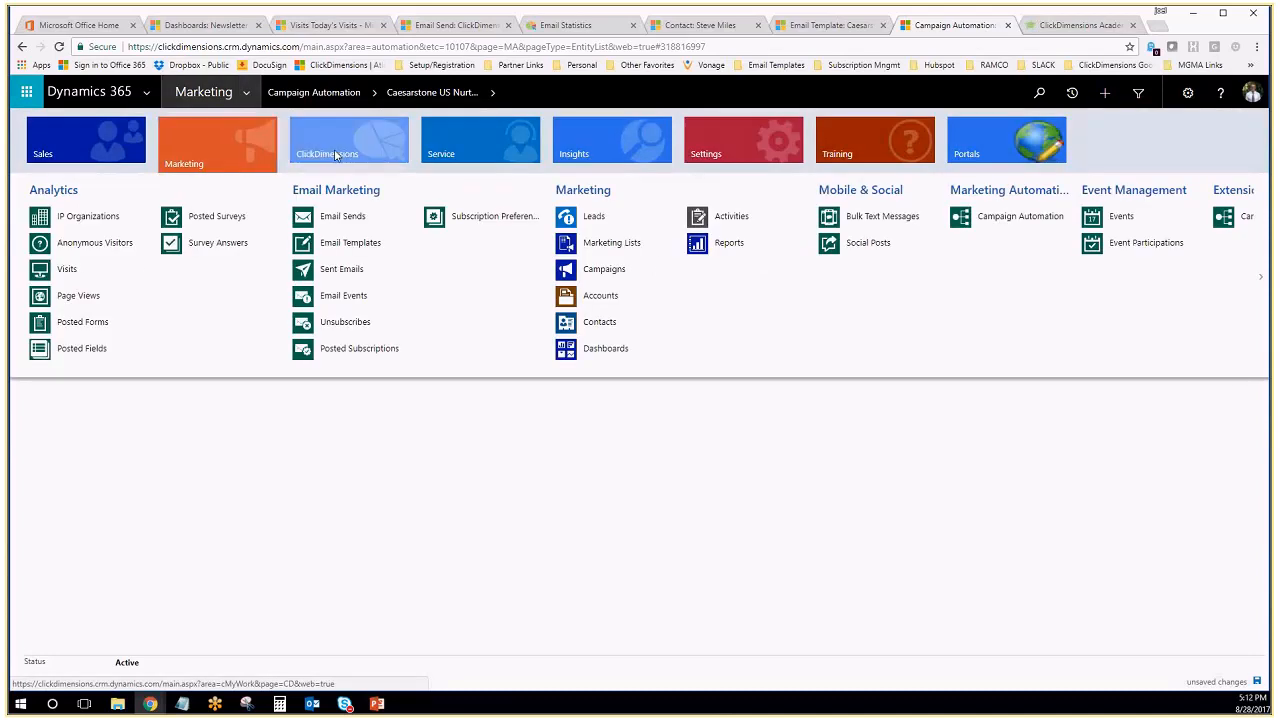
{"action": "left_click", "coordinate": [337, 155]}
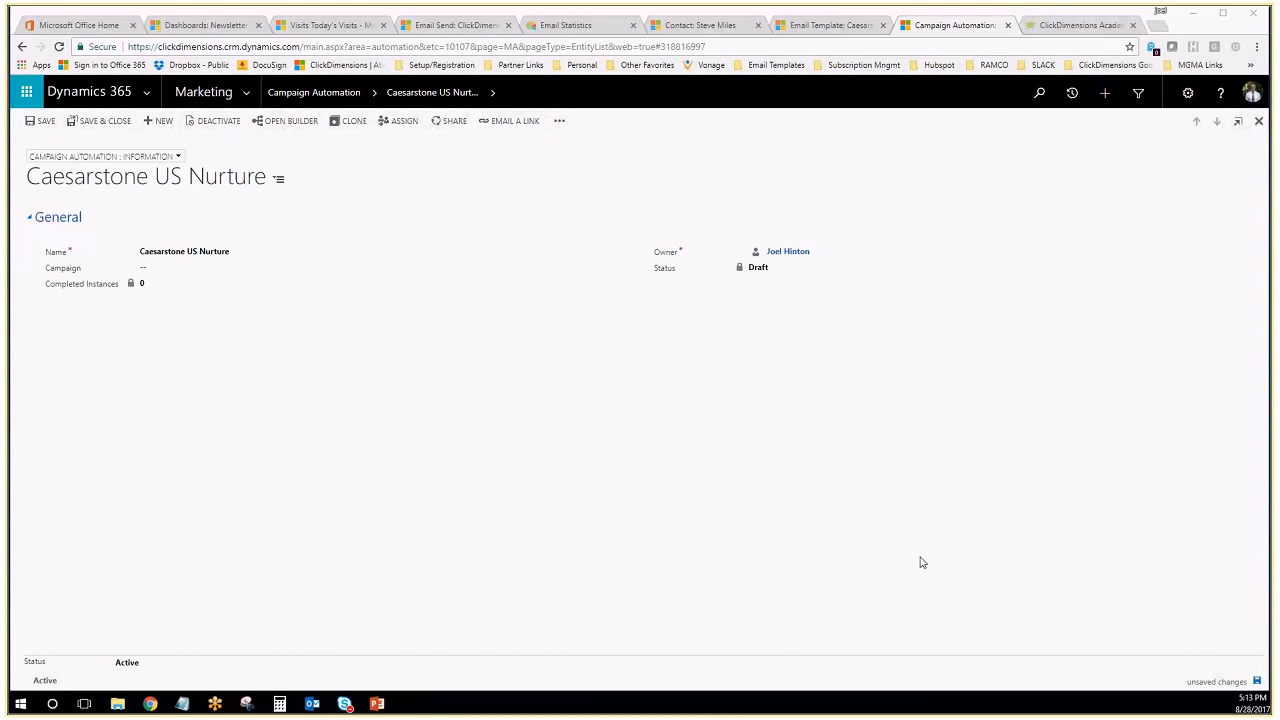
Bring up the previews of the open Skype for Business windows
{"action": "key", "text": "super"}
{"action": "mouse_move", "coordinate": [347, 706]}
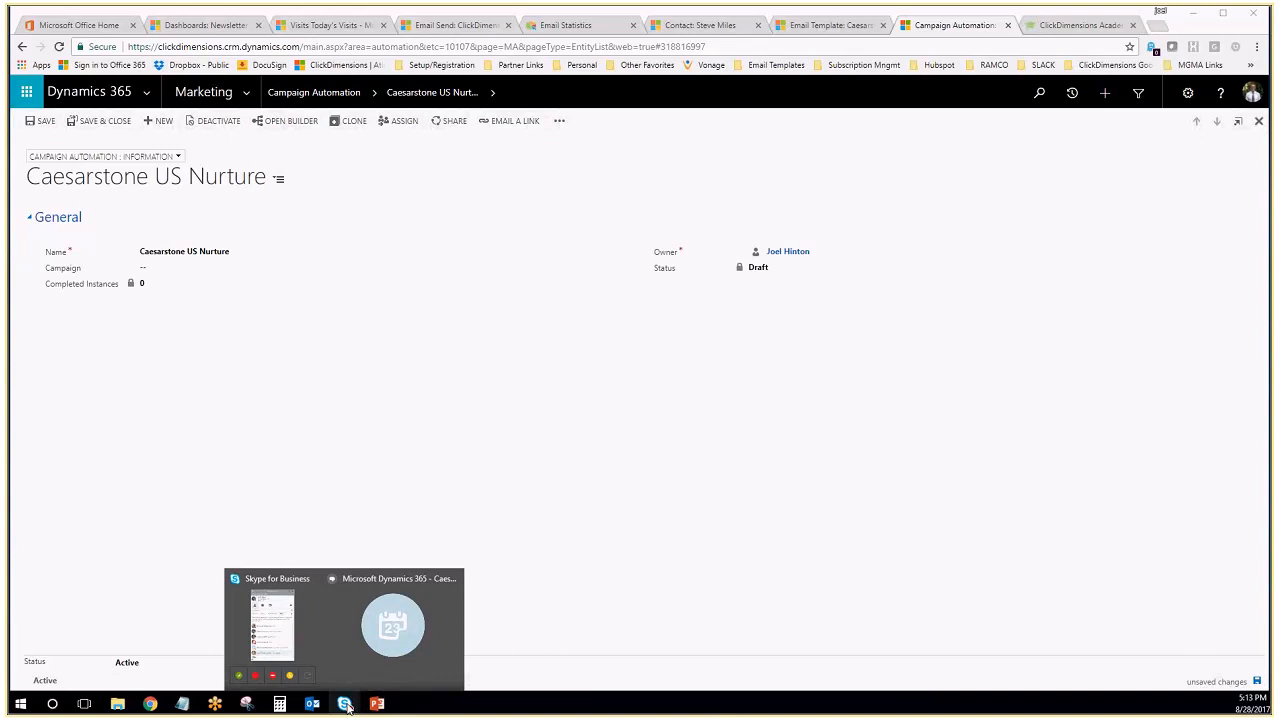